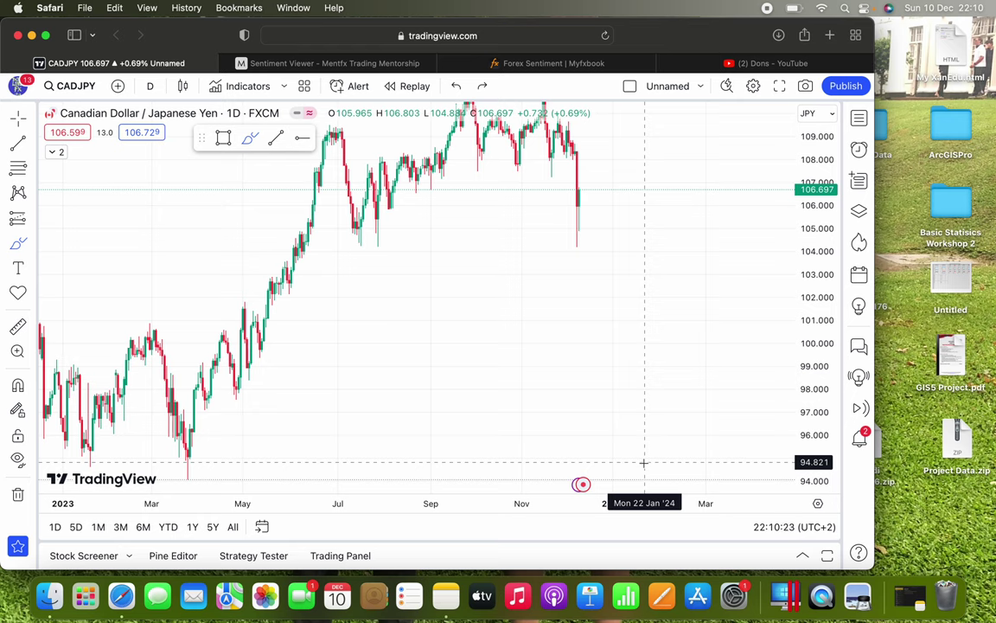
Show the DONSLUVSFX YouTube channel page and return to the CADJPY chart
{"action": "left_click", "coordinate": [770, 63]}
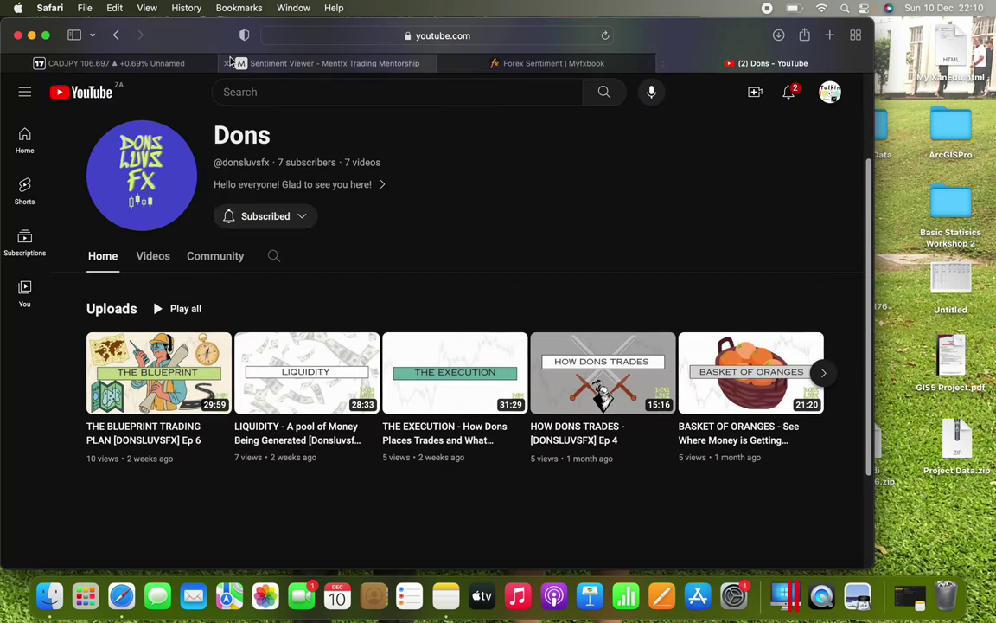
{"action": "left_click", "coordinate": [169, 65]}
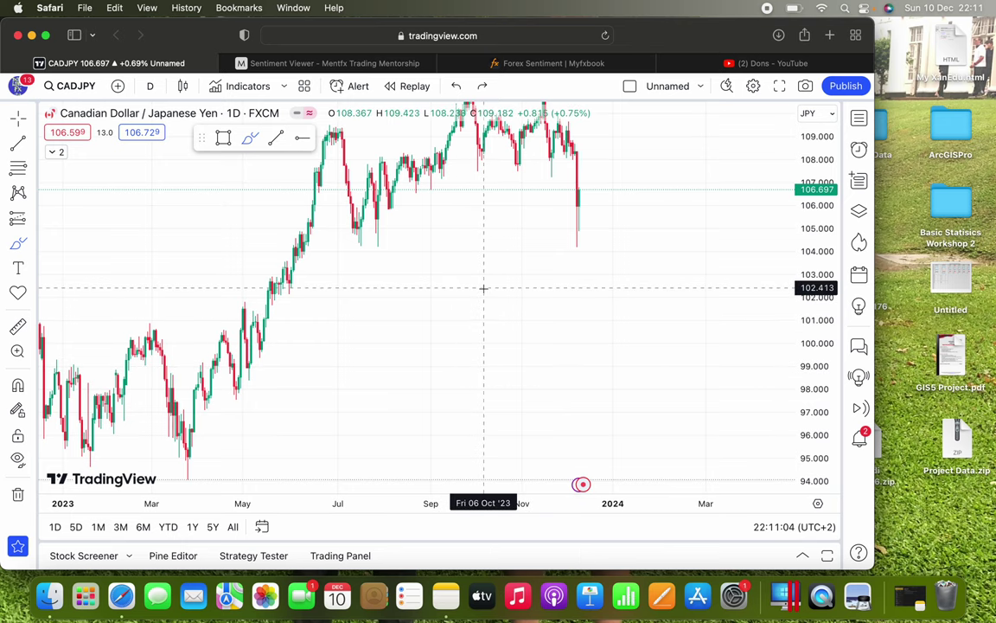
{"action": "mouse_move", "coordinate": [480, 288]}
{"action": "left_mouse_down"}
{"action": "mouse_move", "coordinate": [485, 326]}
{"action": "mouse_move", "coordinate": [478, 290]}
{"action": "mouse_move", "coordinate": [494, 292]}
{"action": "mouse_move", "coordinate": [498, 350]}
{"action": "mouse_move", "coordinate": [493, 299]}
{"action": "left_mouse_up"}
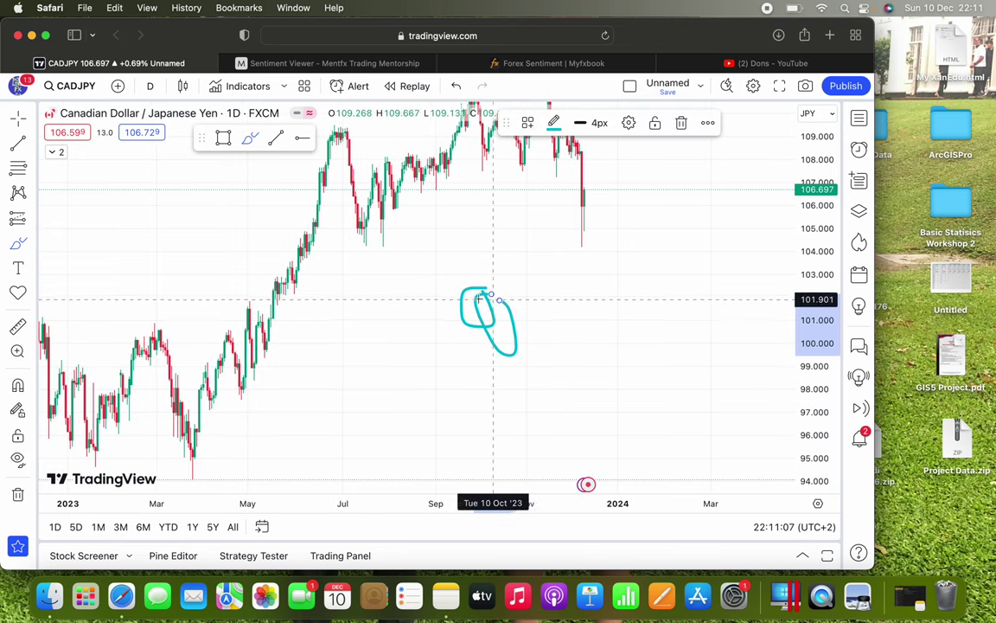
{"action": "left_click", "coordinate": [456, 86]}
{"action": "left_click", "coordinate": [458, 88]}
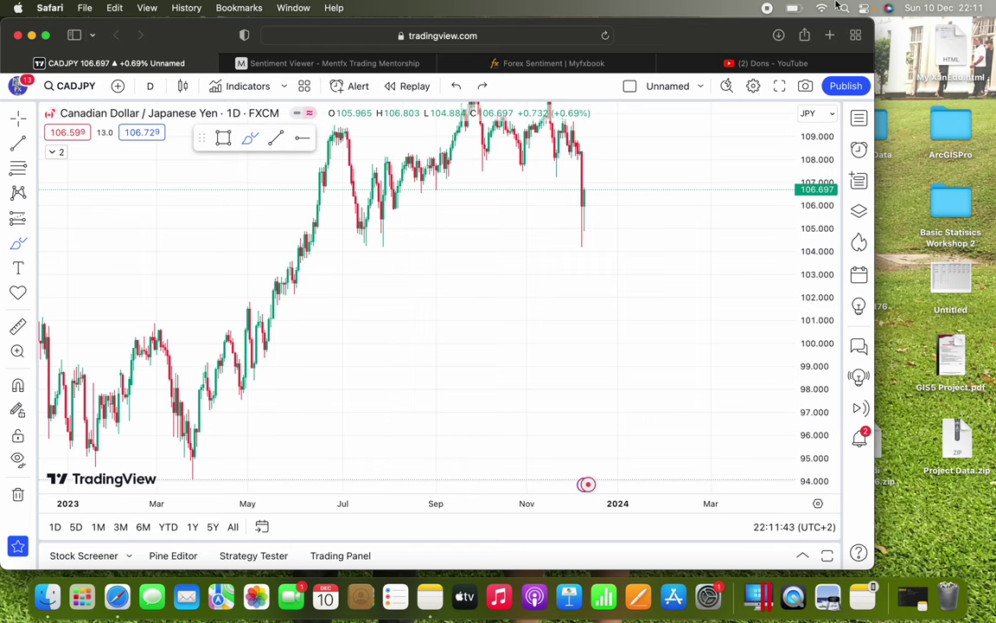
Examine the uploaded videos on the DONSLUVSFX YouTube channel, ending back on the CADJPY chart
{"action": "left_click", "coordinate": [744, 63]}
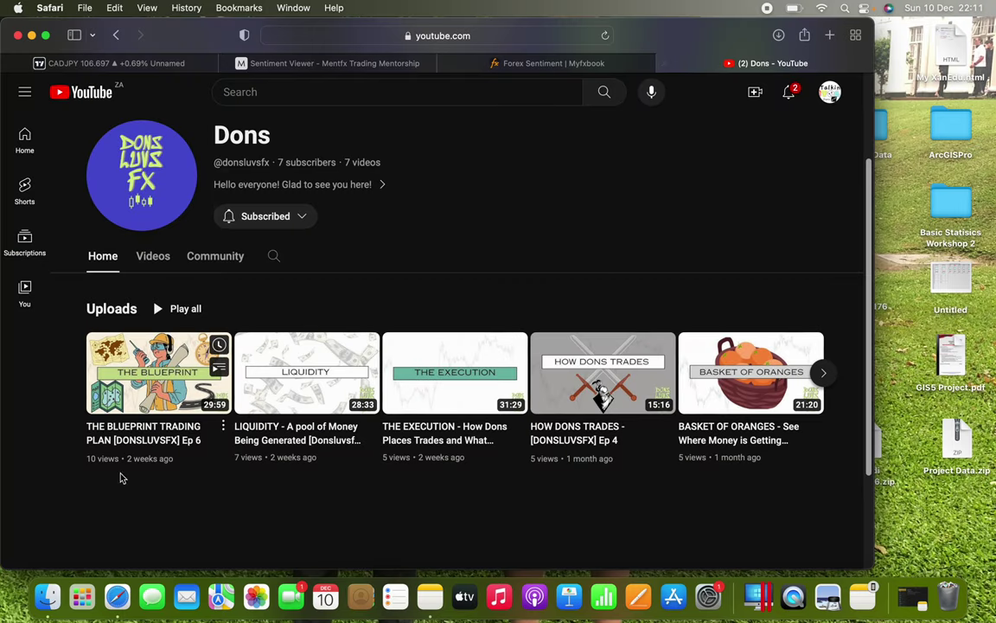
{"action": "left_click", "coordinate": [145, 63]}
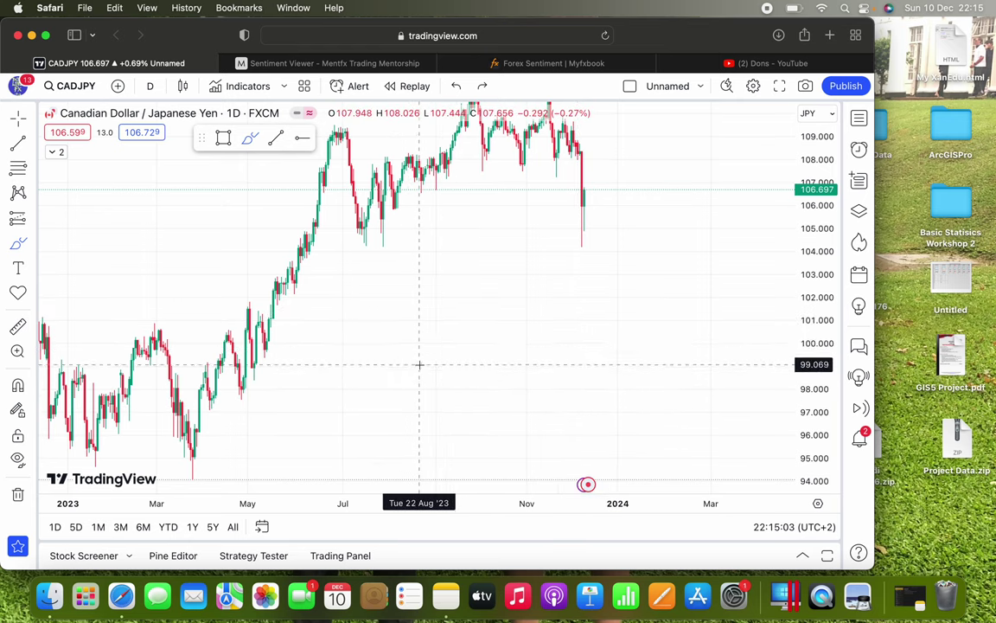
Sketch two adjacent candle bodies with the Brush in the empty area below the price, the second one taller
{"action": "mouse_move", "coordinate": [410, 329]}
{"action": "left_mouse_down"}
{"action": "mouse_move", "coordinate": [410, 412]}
{"action": "mouse_move", "coordinate": [443, 402]}
{"action": "mouse_move", "coordinate": [443, 328]}
{"action": "mouse_move", "coordinate": [419, 318]}
{"action": "mouse_move", "coordinate": [406, 339]}
{"action": "left_mouse_up"}
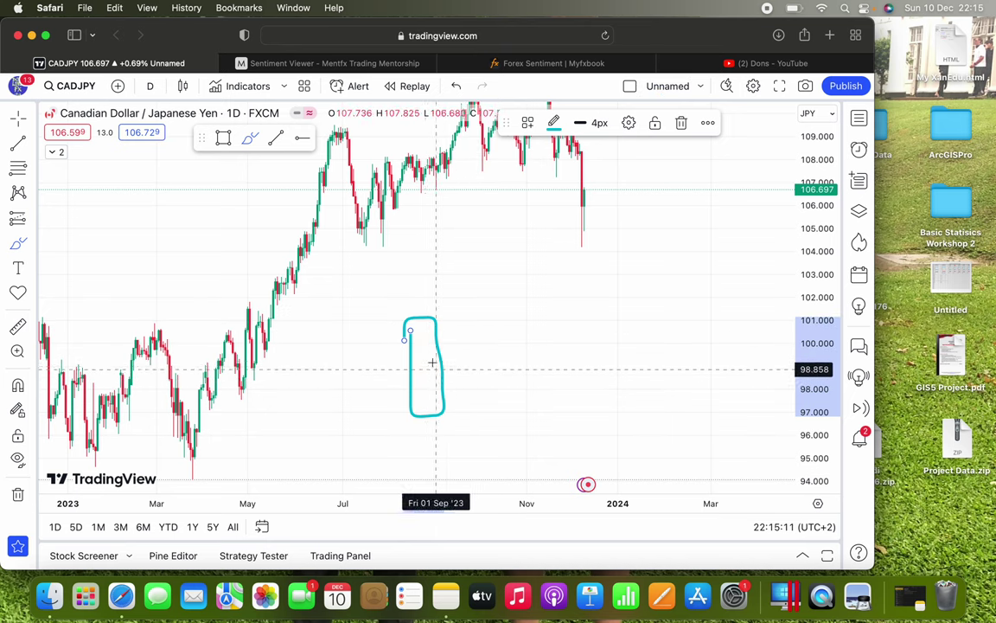
{"action": "mouse_move", "coordinate": [454, 275]}
{"action": "left_mouse_down"}
{"action": "mouse_move", "coordinate": [453, 409]}
{"action": "mouse_move", "coordinate": [481, 419]}
{"action": "mouse_move", "coordinate": [479, 270]}
{"action": "mouse_move", "coordinate": [455, 274]}
{"action": "left_mouse_up"}
{"action": "scroll", "coordinate": [424, 322], "scroll_direction": "right", "scroll_amount": 1}
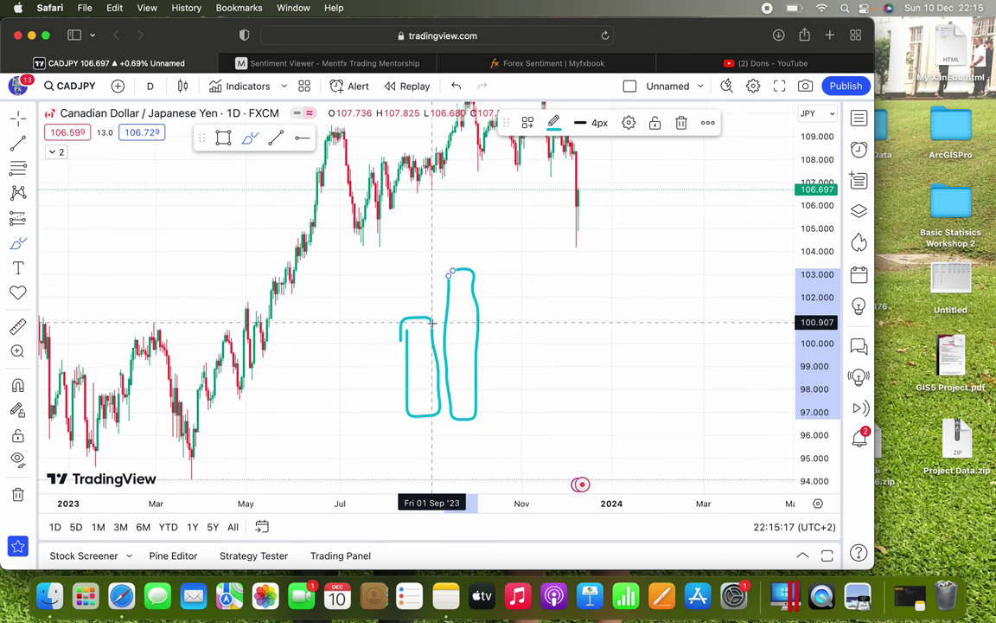
Add short wicks above and below both sketched candles and extend horizontal lines from the first body's top and bottom
{"action": "left_click", "coordinate": [420, 303]}
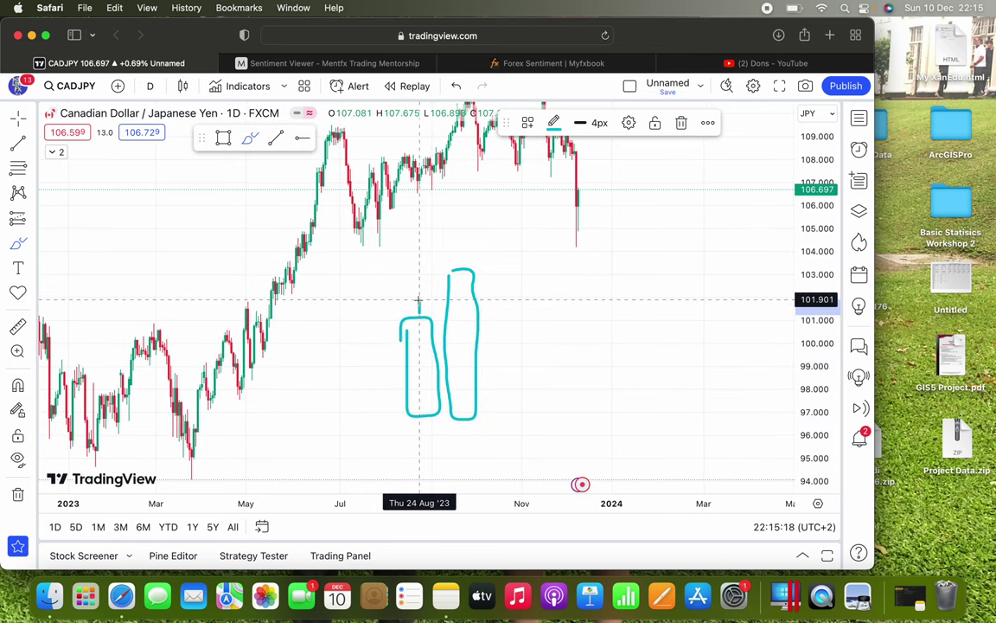
{"action": "left_click", "coordinate": [423, 426]}
{"action": "scroll", "coordinate": [428, 407], "scroll_direction": "left", "scroll_amount": 2}
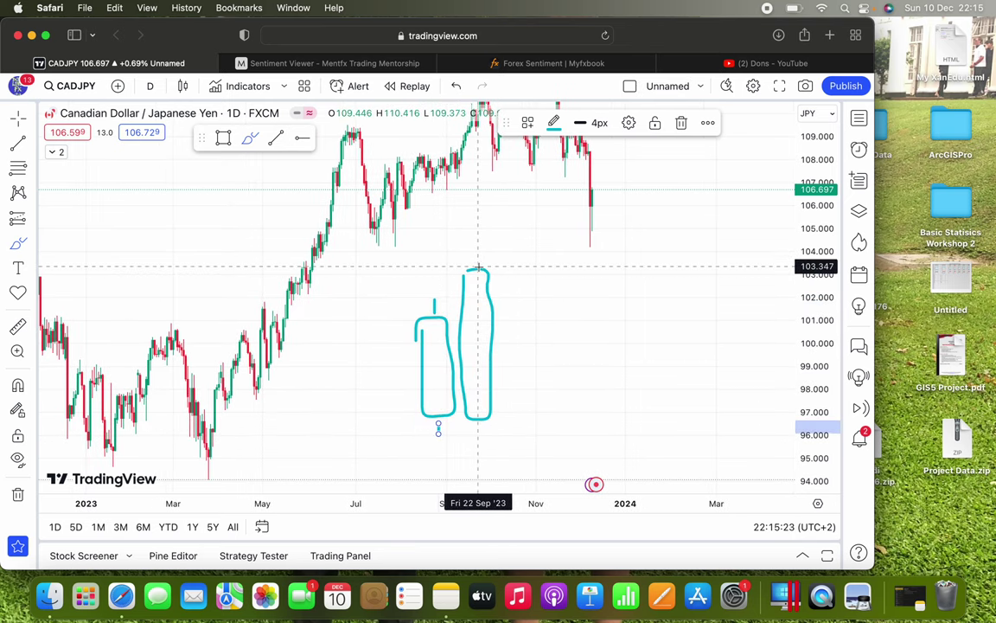
{"action": "left_click_drag", "start_coordinate": [479, 264], "coordinate": [480, 238]}
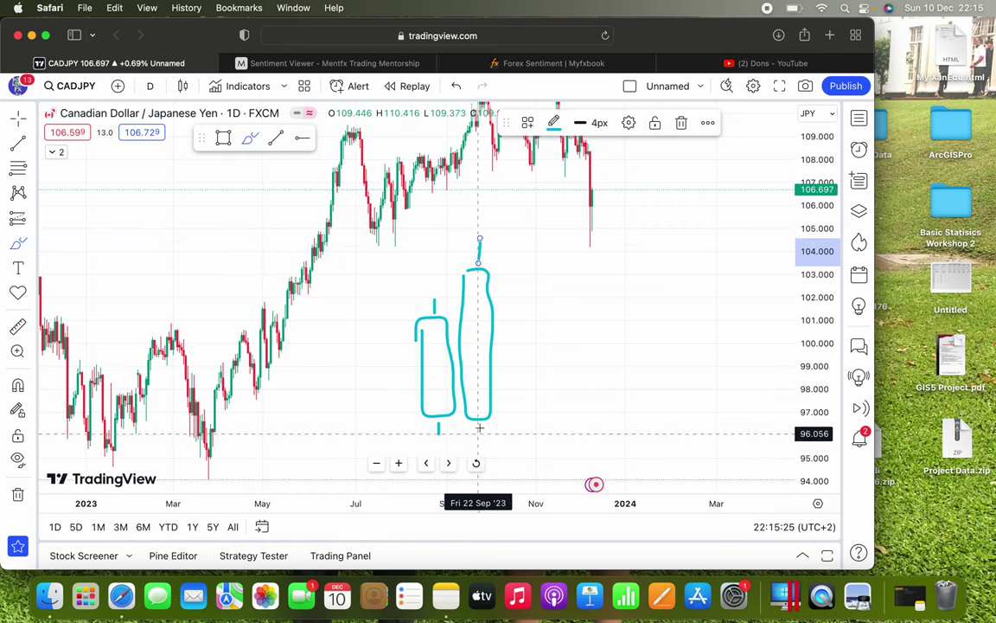
{"action": "left_click_drag", "start_coordinate": [478, 418], "coordinate": [476, 429]}
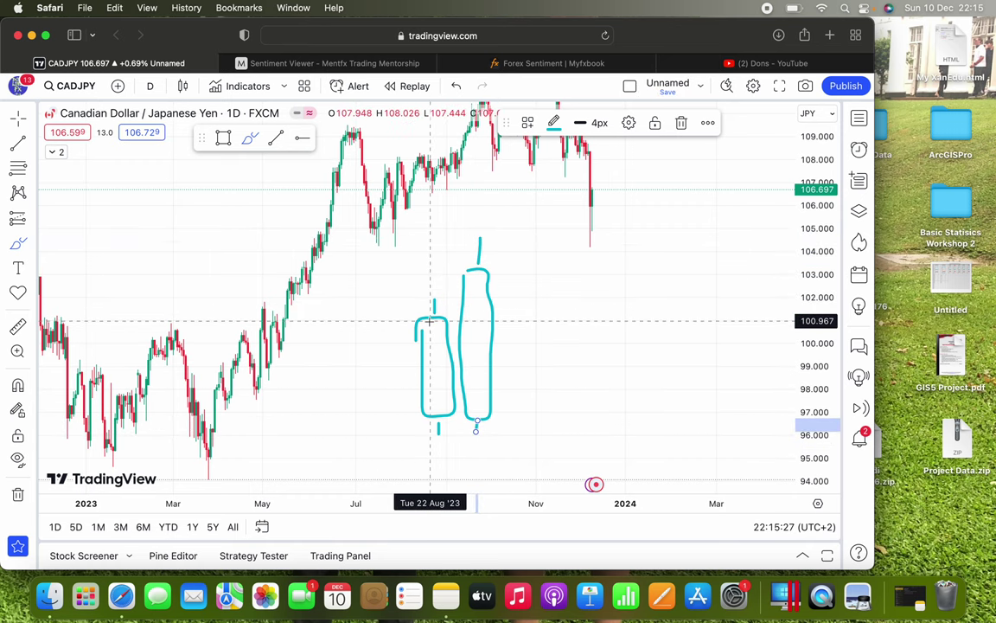
{"action": "left_click_drag", "start_coordinate": [426, 318], "coordinate": [603, 313]}
{"action": "left_click_drag", "start_coordinate": [438, 414], "coordinate": [635, 413]}
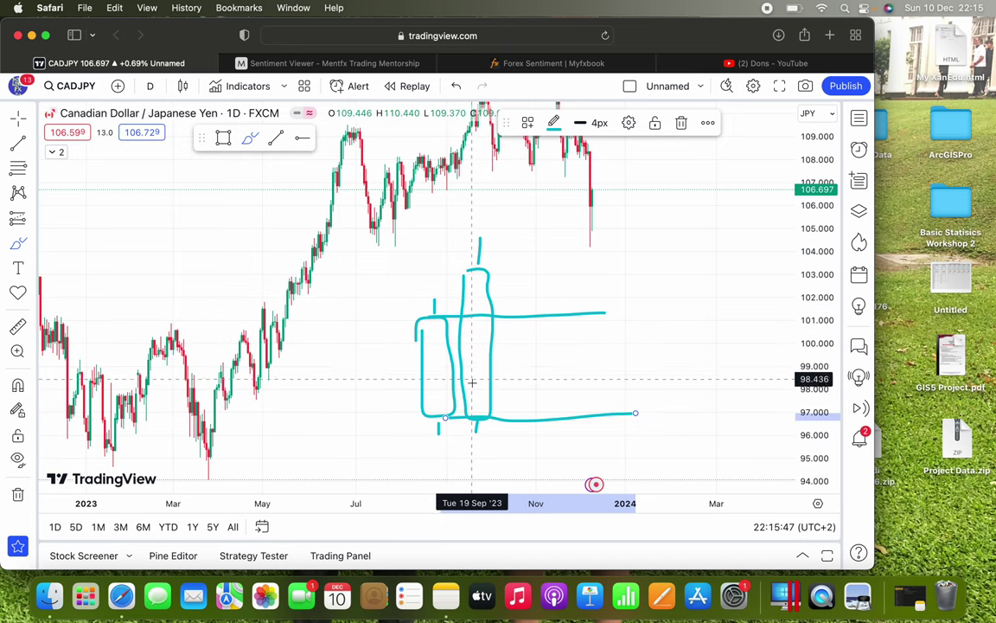
Undo the lines, the wicks and the second candle body, keeping only the first sketched body
{"action": "left_click", "coordinate": [457, 86]}
{"action": "left_click", "coordinate": [457, 86]}
{"action": "left_click", "coordinate": [457, 86]}
{"action": "left_click", "coordinate": [456, 86]}
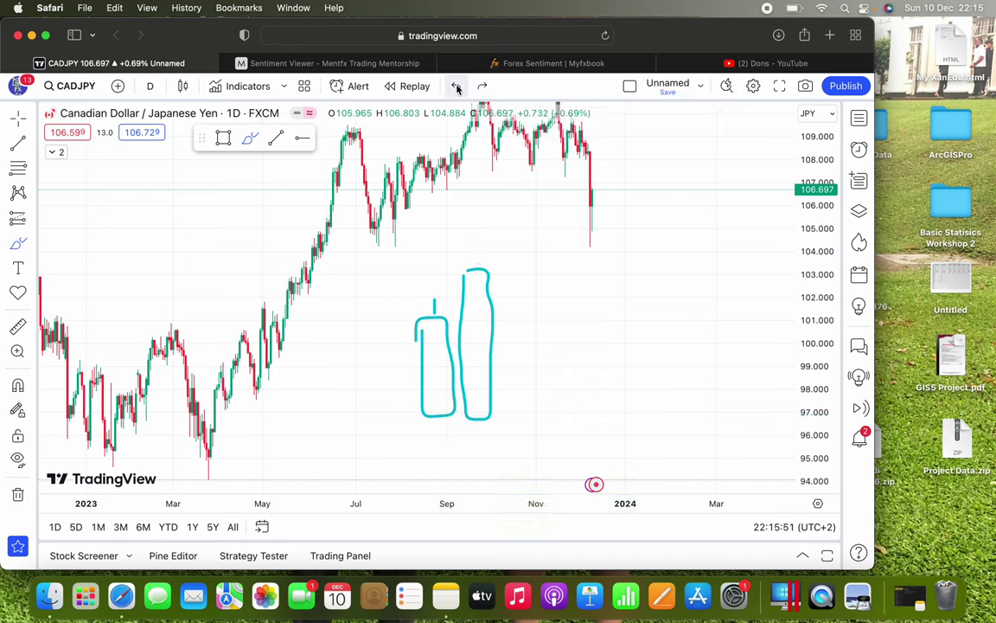
{"action": "left_click", "coordinate": [457, 87]}
{"action": "left_click", "coordinate": [457, 86]}
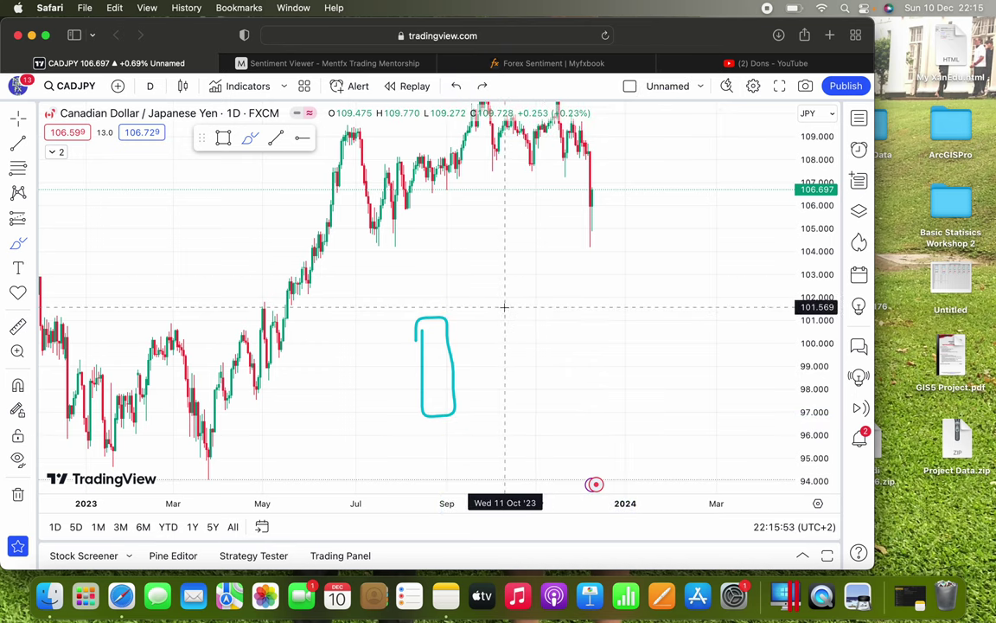
Try a second candle of similar height with a long upper wick beside the first, and undo the whole sketch
{"action": "mouse_move", "coordinate": [465, 325]}
{"action": "left_mouse_down"}
{"action": "mouse_move", "coordinate": [467, 408]}
{"action": "mouse_move", "coordinate": [490, 422]}
{"action": "mouse_move", "coordinate": [488, 312]}
{"action": "mouse_move", "coordinate": [464, 322]}
{"action": "mouse_move", "coordinate": [478, 289]}
{"action": "mouse_move", "coordinate": [474, 245]}
{"action": "left_mouse_up"}
{"action": "scroll", "coordinate": [465, 321], "scroll_direction": "left", "scroll_amount": 1}
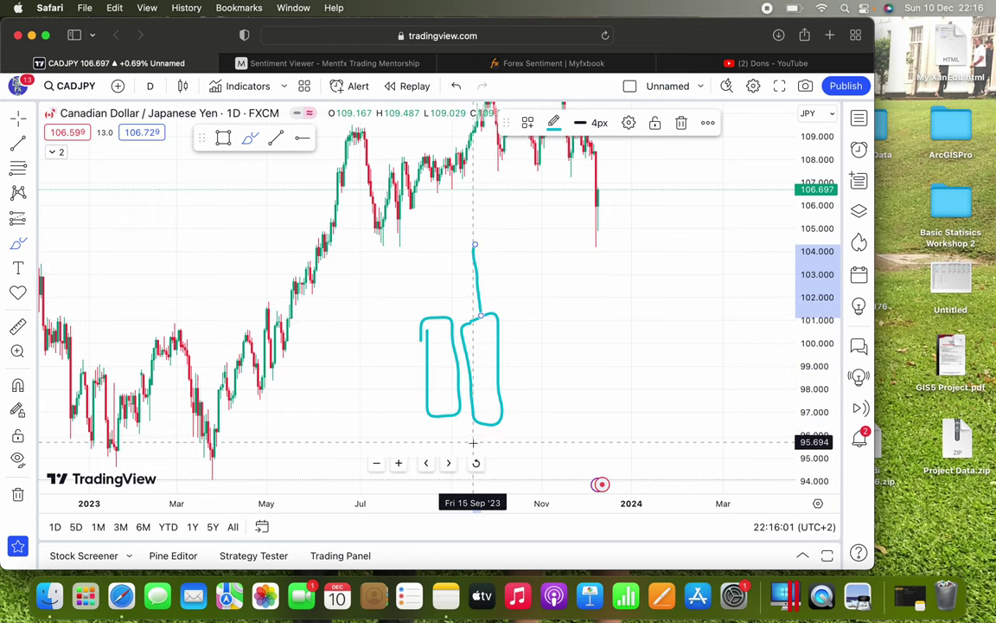
{"action": "left_click", "coordinate": [457, 86]}
{"action": "left_click", "coordinate": [456, 86]}
{"action": "left_click", "coordinate": [457, 87]}
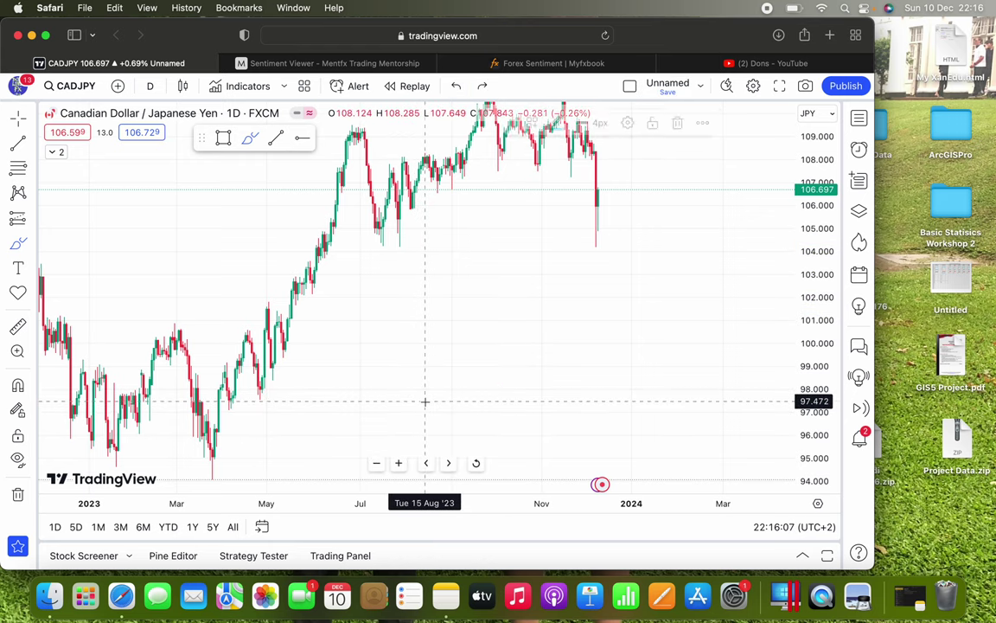
Sketch a new pair of adjacent candle bodies with the Brush, the second extending above the first
{"action": "mouse_move", "coordinate": [425, 402]}
{"action": "left_mouse_down"}
{"action": "mouse_move", "coordinate": [423, 331]}
{"action": "mouse_move", "coordinate": [448, 342]}
{"action": "mouse_move", "coordinate": [448, 393]}
{"action": "mouse_move", "coordinate": [430, 422]}
{"action": "mouse_move", "coordinate": [423, 396]}
{"action": "left_mouse_up"}
{"action": "scroll", "coordinate": [474, 363], "scroll_direction": "left", "scroll_amount": 3}
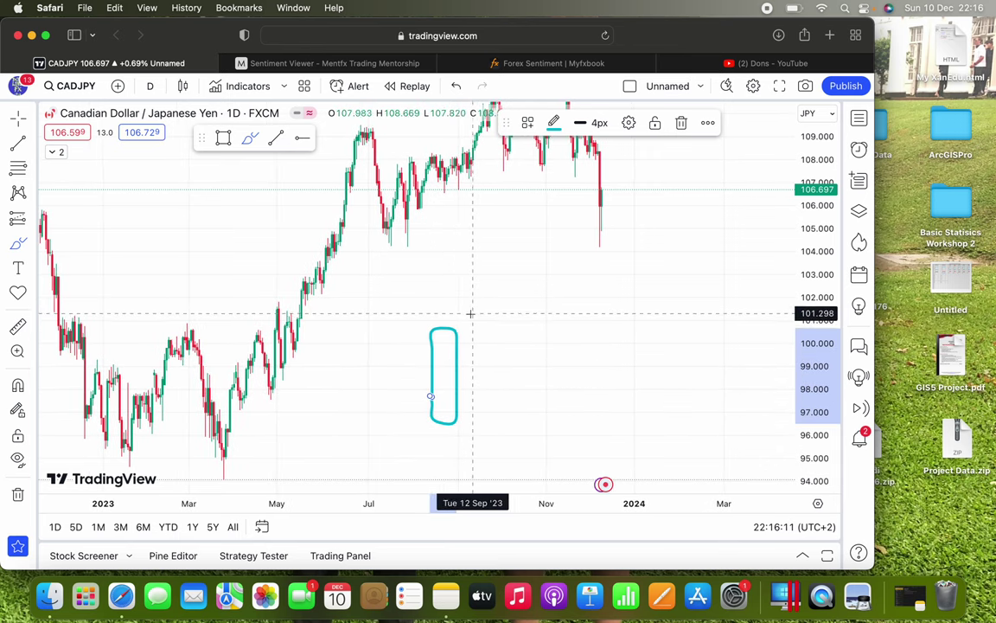
{"action": "mouse_move", "coordinate": [463, 305]}
{"action": "left_mouse_down"}
{"action": "mouse_move", "coordinate": [463, 420]}
{"action": "mouse_move", "coordinate": [485, 423]}
{"action": "mouse_move", "coordinate": [488, 325]}
{"action": "mouse_move", "coordinate": [482, 299]}
{"action": "mouse_move", "coordinate": [464, 299]}
{"action": "left_mouse_up"}
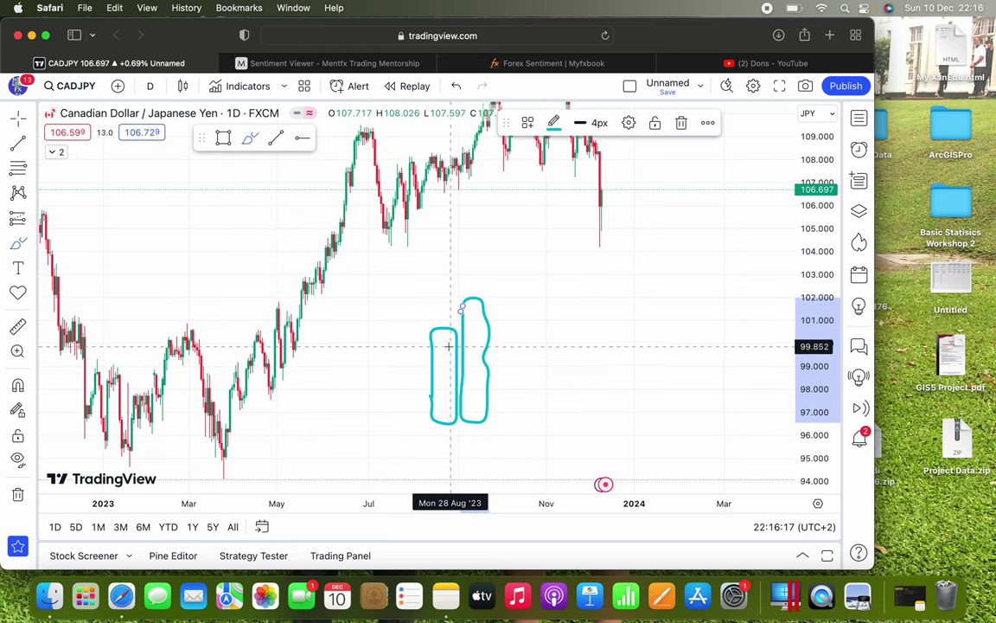
Extend lines from the first candle's top and bottom and draw a price path curving from the second candle's top below the lower line
{"action": "left_click_drag", "start_coordinate": [447, 330], "coordinate": [562, 333]}
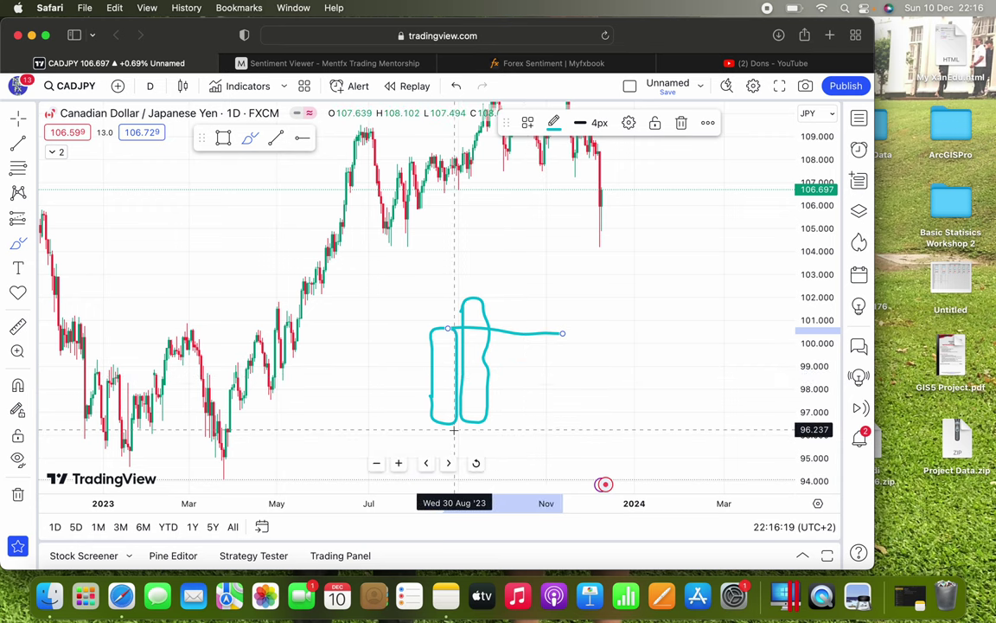
{"action": "mouse_move", "coordinate": [444, 421]}
{"action": "left_mouse_down"}
{"action": "mouse_move", "coordinate": [587, 419]}
{"action": "mouse_move", "coordinate": [562, 418]}
{"action": "left_mouse_up"}
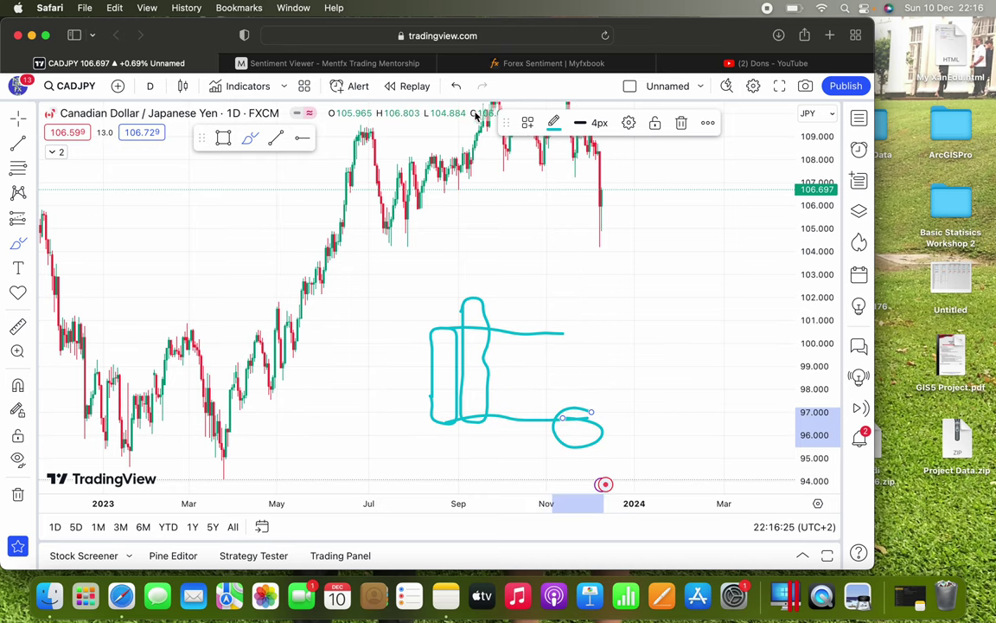
{"action": "left_click", "coordinate": [457, 88]}
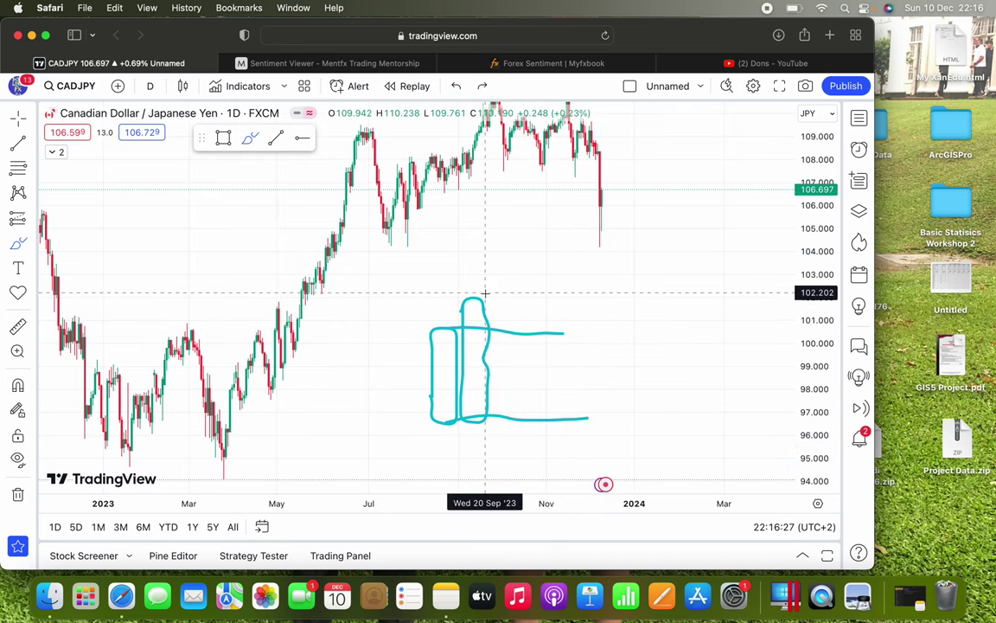
{"action": "mouse_move", "coordinate": [485, 293]}
{"action": "left_mouse_down"}
{"action": "mouse_move", "coordinate": [541, 361]}
{"action": "mouse_move", "coordinate": [553, 447]}
{"action": "left_mouse_up"}
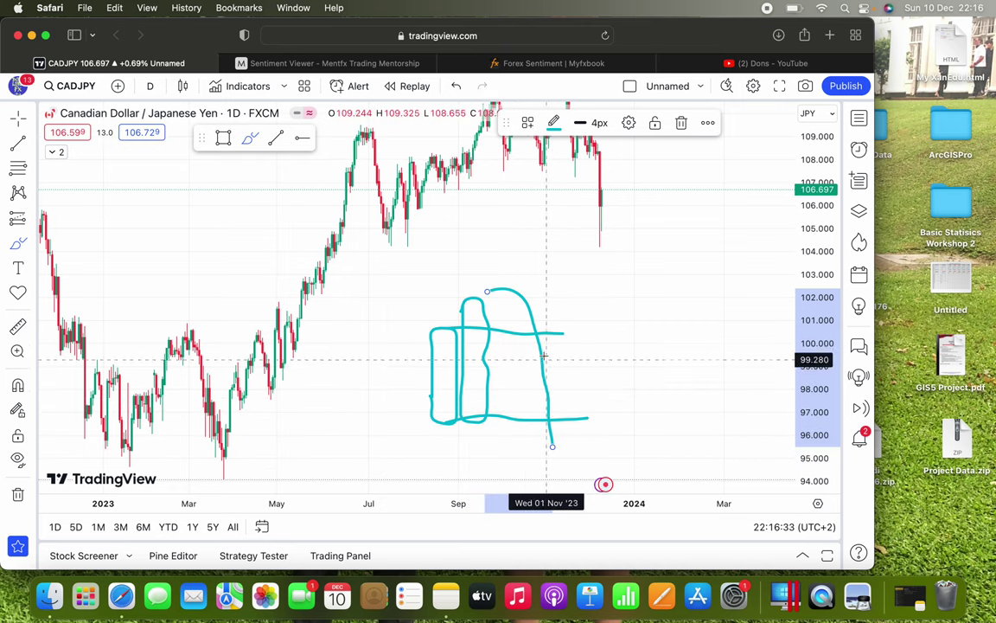
Undo the price path, both horizontal lines and both candle bodies to clear the bearish example
{"action": "left_click", "coordinate": [457, 86]}
{"action": "left_click", "coordinate": [456, 86]}
{"action": "left_click", "coordinate": [458, 85]}
{"action": "left_click", "coordinate": [458, 85]}
{"action": "left_click", "coordinate": [459, 85]}
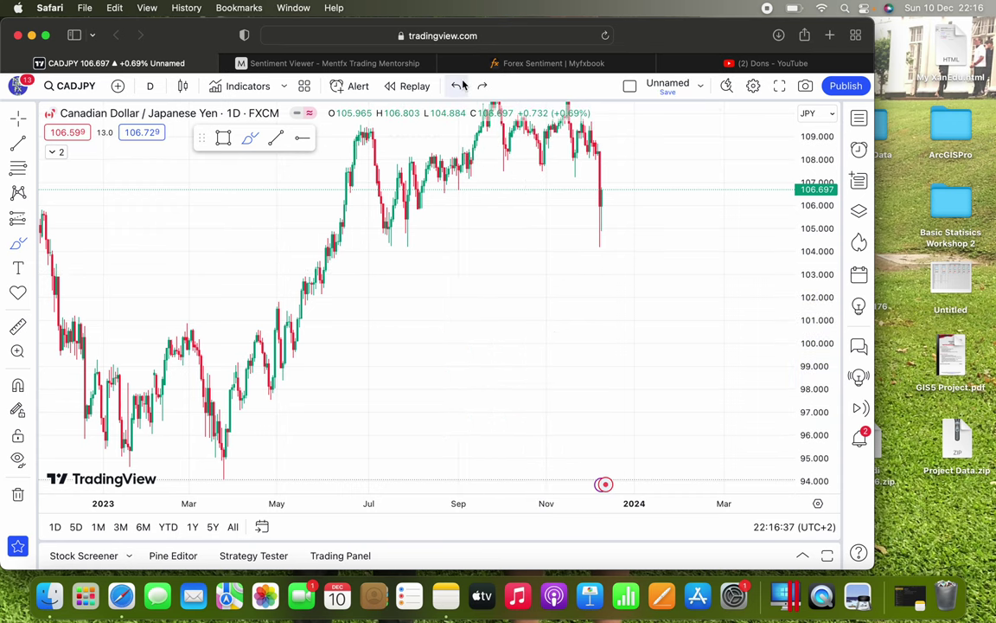
Sketch two adjacent candle bodies, the second reaching lower, and extend a horizontal line from the first candle's top
{"action": "mouse_move", "coordinate": [445, 287]}
{"action": "left_mouse_down"}
{"action": "mouse_move", "coordinate": [447, 262]}
{"action": "mouse_move", "coordinate": [464, 327]}
{"action": "mouse_move", "coordinate": [456, 347]}
{"action": "mouse_move", "coordinate": [446, 345]}
{"action": "left_mouse_up"}
{"action": "scroll", "coordinate": [458, 328], "scroll_direction": "left", "scroll_amount": 2}
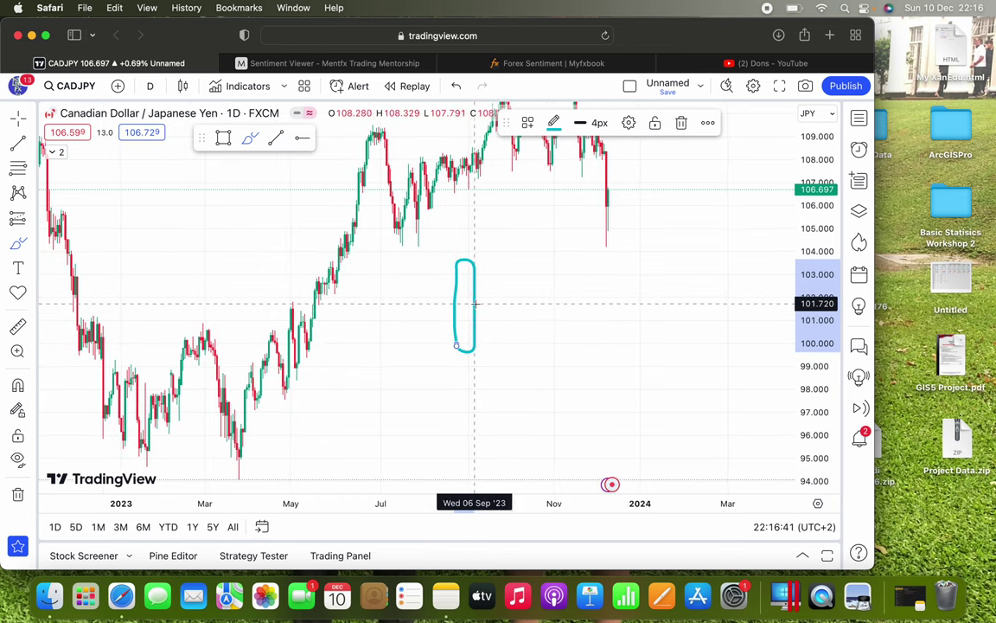
{"action": "mouse_move", "coordinate": [482, 261]}
{"action": "left_mouse_down"}
{"action": "mouse_move", "coordinate": [481, 364]}
{"action": "mouse_move", "coordinate": [501, 387]}
{"action": "mouse_move", "coordinate": [502, 276]}
{"action": "mouse_move", "coordinate": [484, 263]}
{"action": "mouse_move", "coordinate": [603, 264]}
{"action": "left_mouse_up"}
Draw a line from the first candle's bottom and a price path rising from below it to the upper line, whose end is circled
{"action": "left_click_drag", "start_coordinate": [466, 352], "coordinate": [623, 350]}
{"action": "mouse_move", "coordinate": [605, 244]}
{"action": "left_mouse_down"}
{"action": "mouse_move", "coordinate": [608, 277]}
{"action": "mouse_move", "coordinate": [596, 238]}
{"action": "left_mouse_up"}
{"action": "mouse_move", "coordinate": [493, 393]}
{"action": "left_mouse_down"}
{"action": "mouse_move", "coordinate": [547, 383]}
{"action": "mouse_move", "coordinate": [571, 267]}
{"action": "left_mouse_up"}
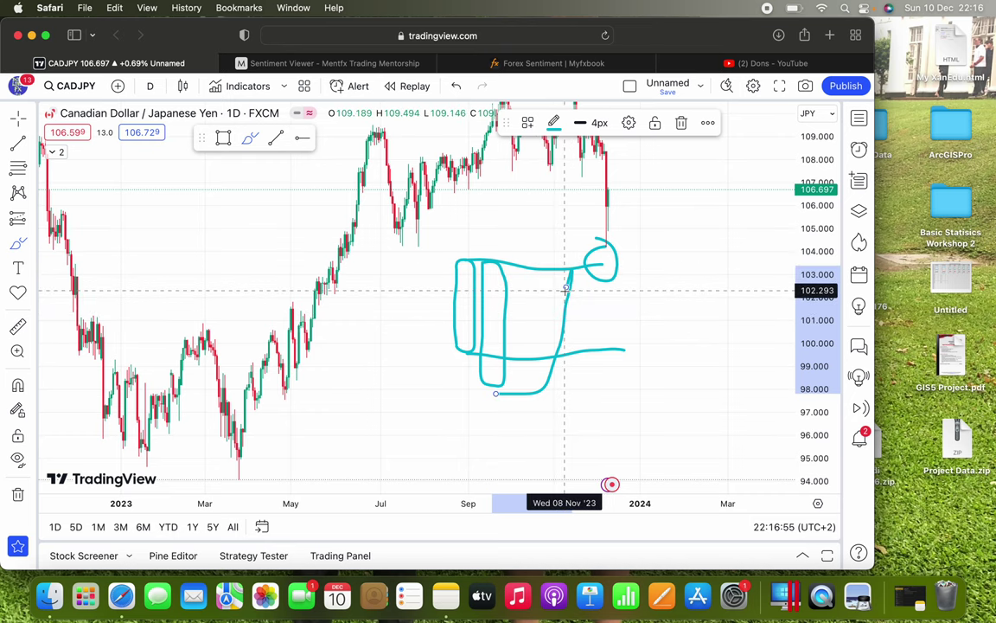
Undo all strokes of the bullish two-candle example until the chart is free of drawings
{"action": "left_click", "coordinate": [456, 94]}
{"action": "left_click", "coordinate": [456, 93]}
{"action": "left_click", "coordinate": [456, 93]}
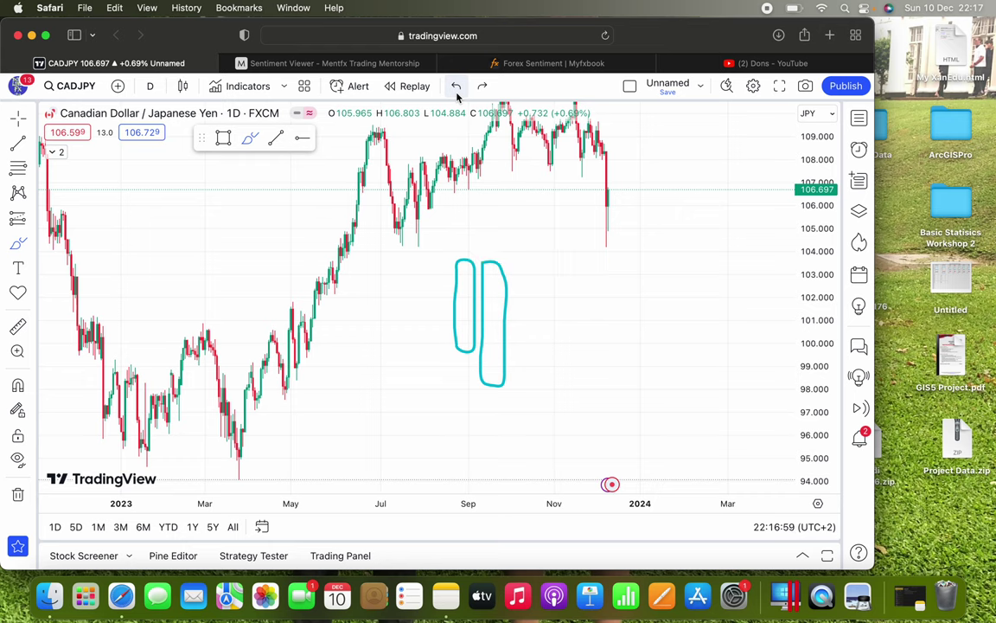
{"action": "left_click", "coordinate": [456, 93]}
{"action": "left_click", "coordinate": [457, 95]}
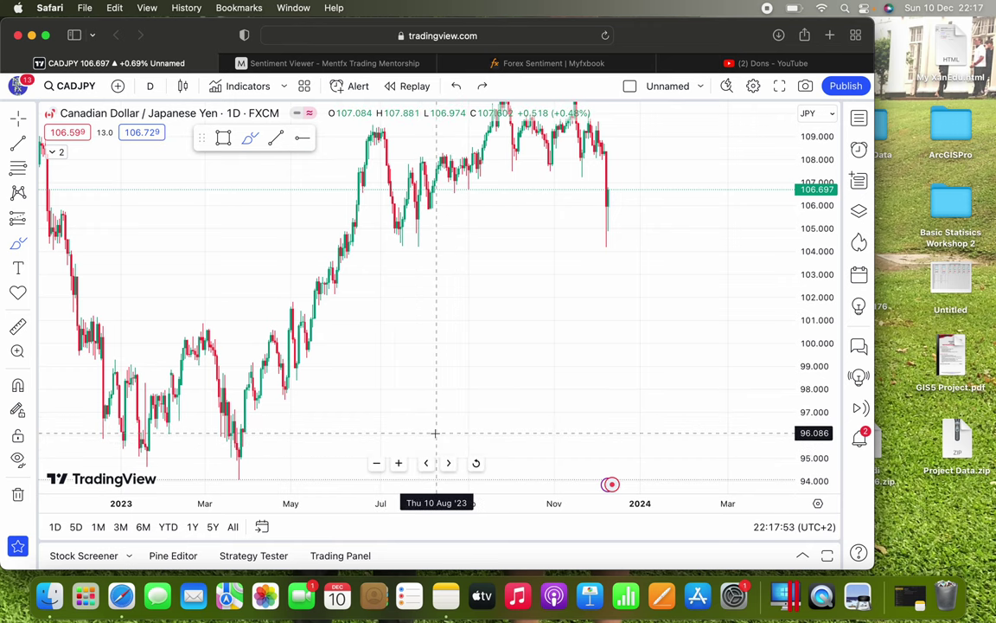
Draw a stepped rising price path with the Brush below the price, including one deep pullback before the final rise
{"action": "mouse_move", "coordinate": [392, 385]}
{"action": "left_mouse_down"}
{"action": "mouse_move", "coordinate": [393, 416]}
{"action": "mouse_move", "coordinate": [436, 383]}
{"action": "mouse_move", "coordinate": [439, 354]}
{"action": "mouse_move", "coordinate": [483, 355]}
{"action": "mouse_move", "coordinate": [482, 312]}
{"action": "mouse_move", "coordinate": [548, 283]}
{"action": "mouse_move", "coordinate": [549, 262]}
{"action": "mouse_move", "coordinate": [590, 262]}
{"action": "mouse_move", "coordinate": [591, 241]}
{"action": "mouse_move", "coordinate": [610, 244]}
{"action": "mouse_move", "coordinate": [621, 307]}
{"action": "mouse_move", "coordinate": [651, 308]}
{"action": "mouse_move", "coordinate": [705, 211]}
{"action": "left_mouse_up"}
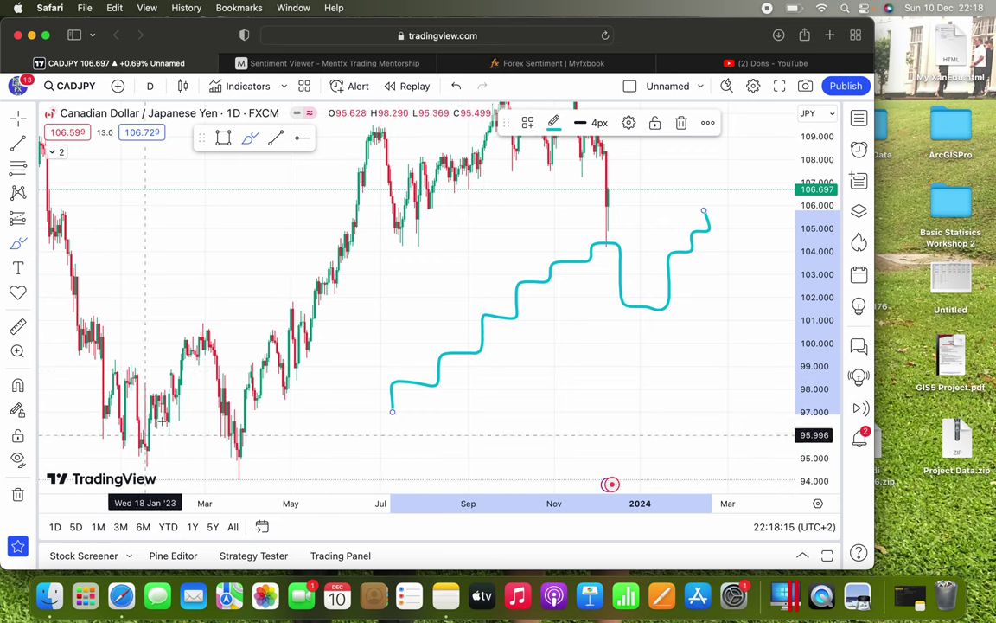
Search the indicator library for "mentfx structure" and close the library without adding anything
{"action": "left_click", "coordinate": [231, 86]}
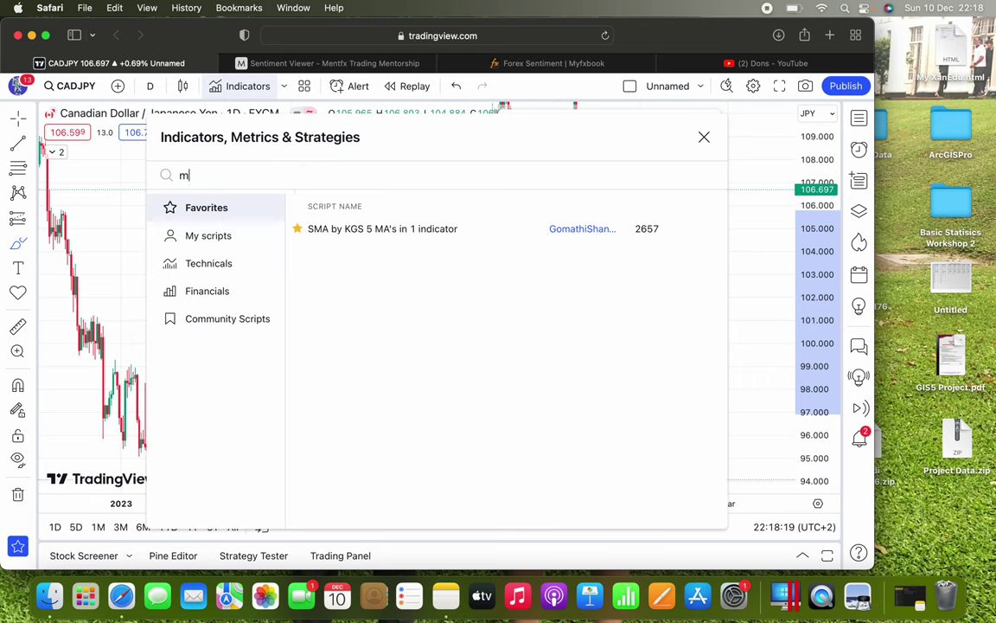
{"action": "type", "text": "mentfx st"}
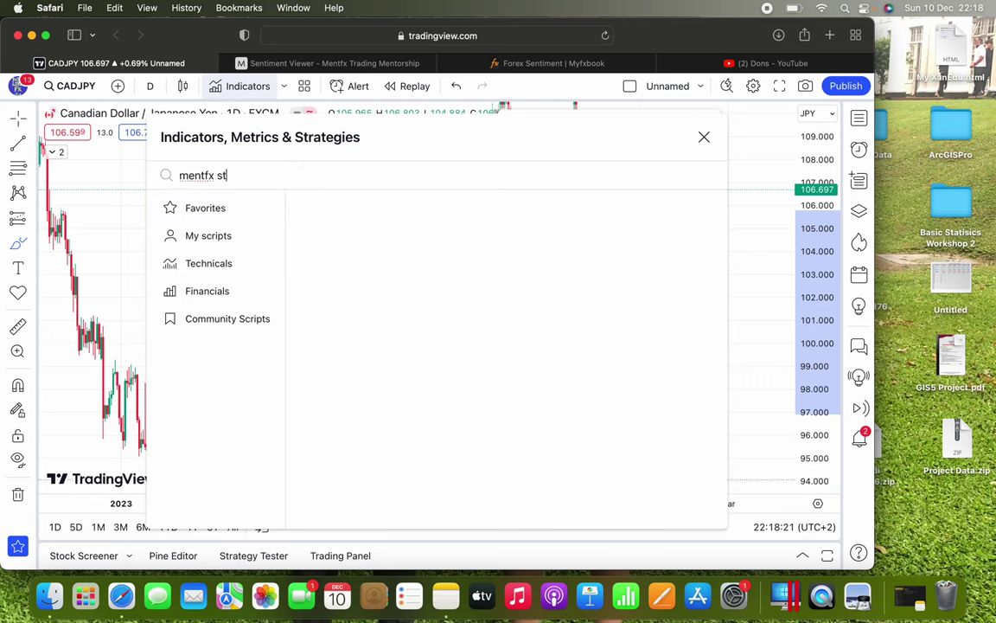
{"action": "type", "text": "ructure"}
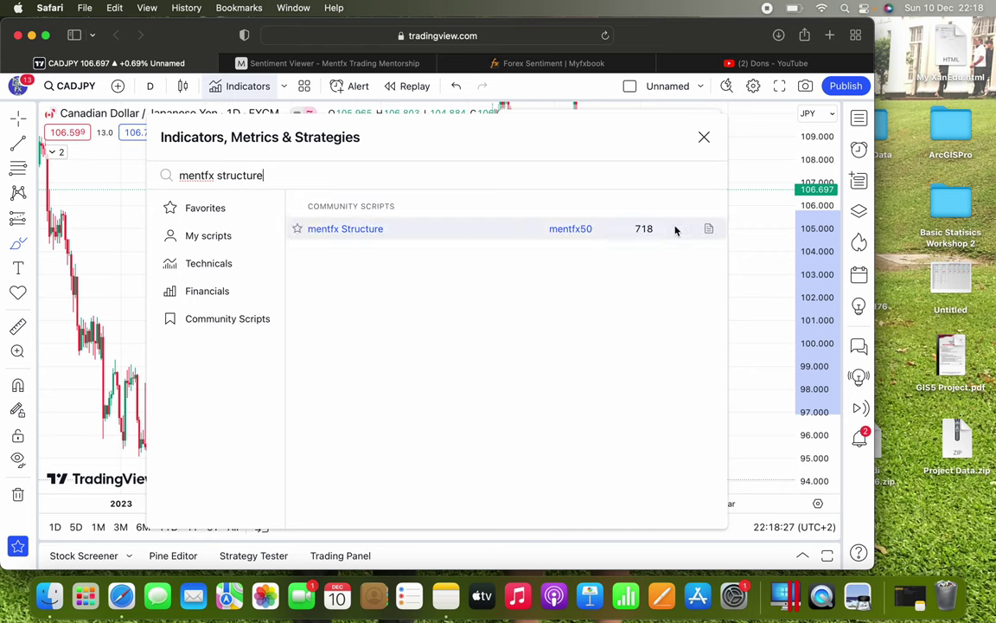
{"action": "left_click", "coordinate": [704, 137]}
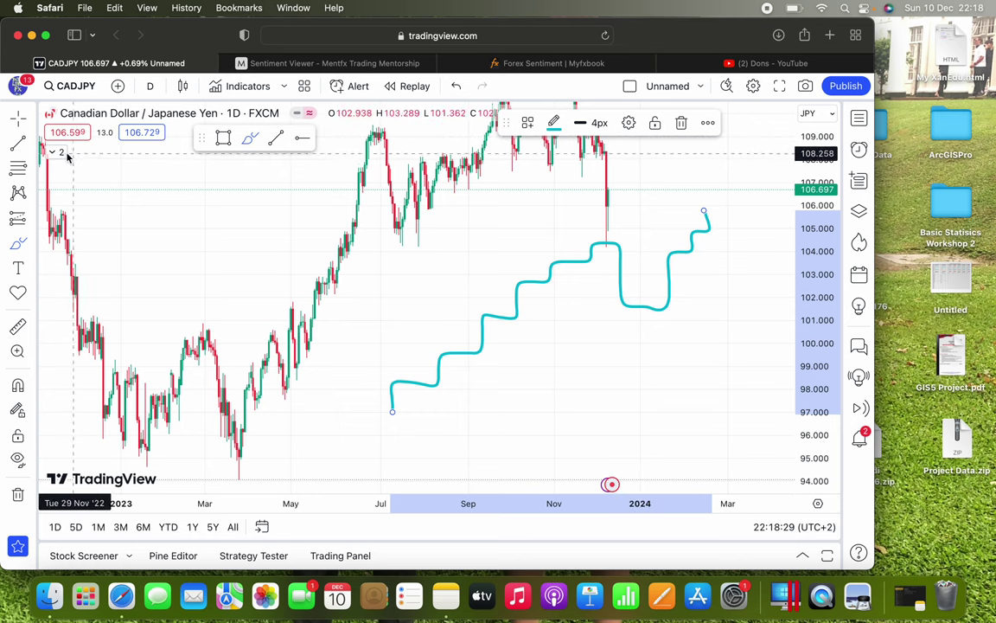
Show the mentfx Structure indicator on the chart for viewing, and hide it again with the indicator list collapsed
{"action": "left_click", "coordinate": [135, 152]}
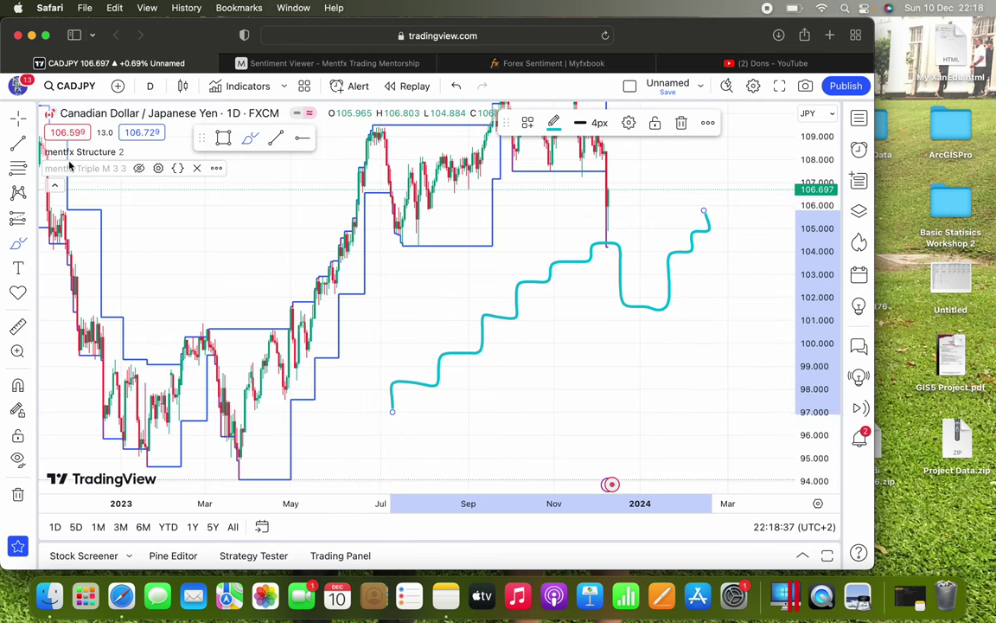
{"action": "left_click", "coordinate": [136, 152]}
{"action": "left_click", "coordinate": [54, 185]}
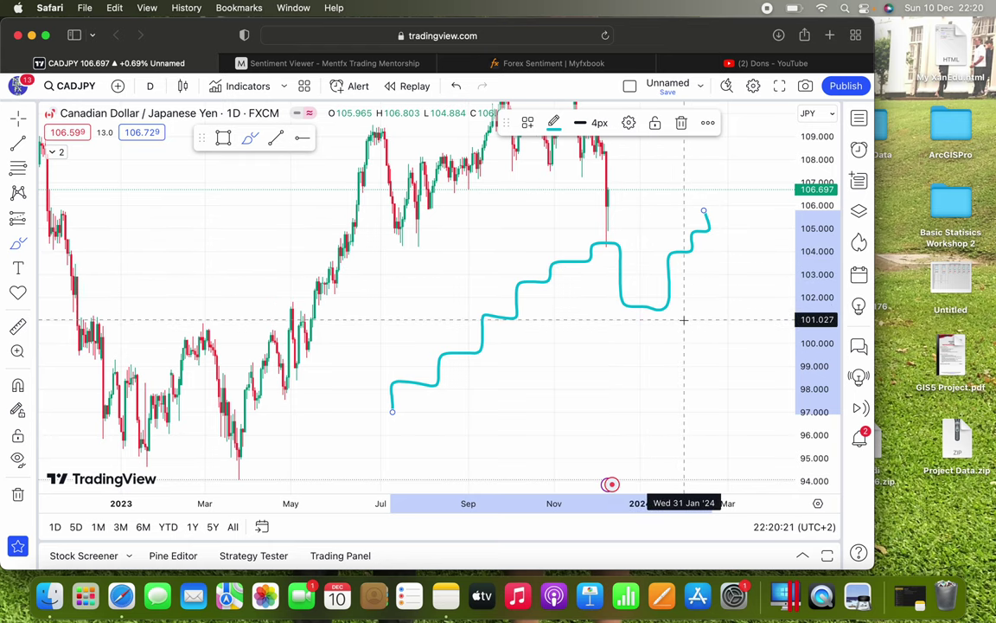
Undo the rising stepped path and the stray Brush mark until the chart is free of drawings
{"action": "left_click", "coordinate": [456, 89]}
{"action": "left_click", "coordinate": [482, 87]}
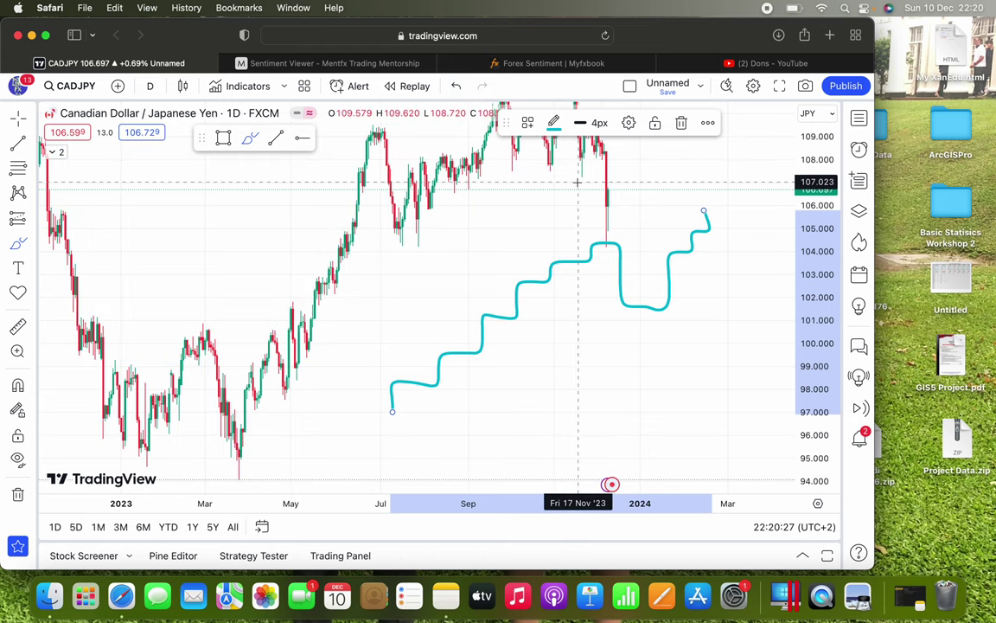
{"action": "left_click", "coordinate": [614, 247]}
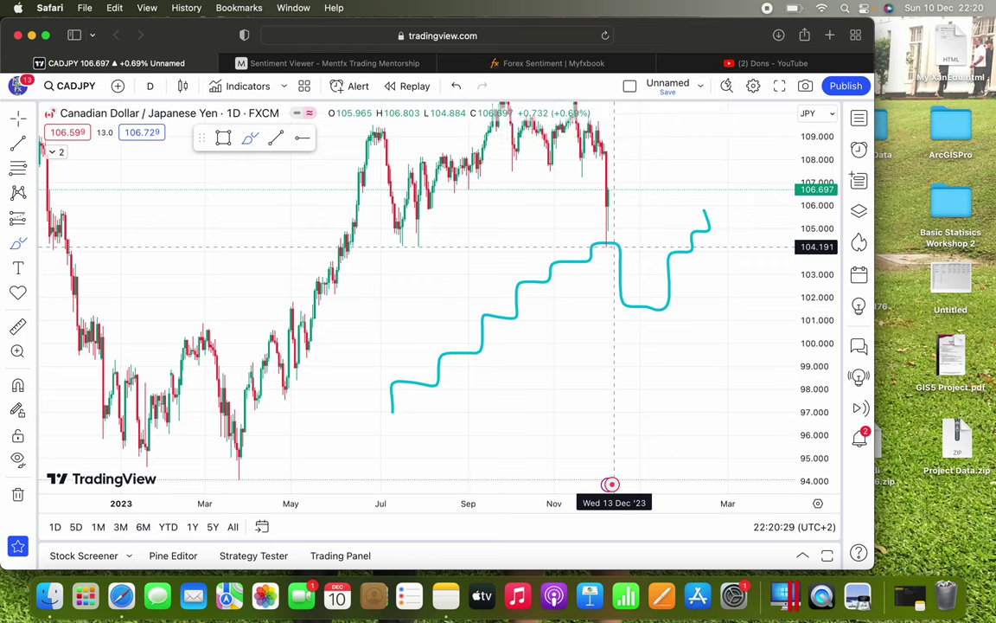
{"action": "left_click", "coordinate": [457, 87]}
{"action": "left_click", "coordinate": [457, 87]}
{"action": "left_click", "coordinate": [456, 86]}
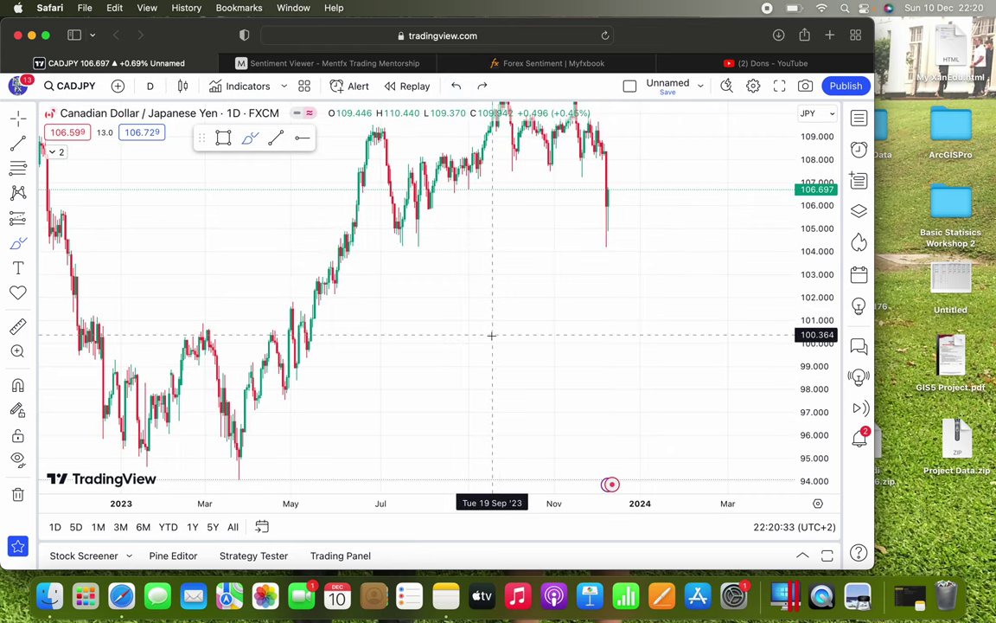
Draw a stepped falling price path with the Brush below the recent price, including one deep pullback before the final decline
{"action": "mouse_move", "coordinate": [502, 227]}
{"action": "left_mouse_down"}
{"action": "mouse_move", "coordinate": [515, 273]}
{"action": "mouse_move", "coordinate": [563, 307]}
{"action": "mouse_move", "coordinate": [564, 349]}
{"action": "mouse_move", "coordinate": [609, 375]}
{"action": "left_mouse_up"}
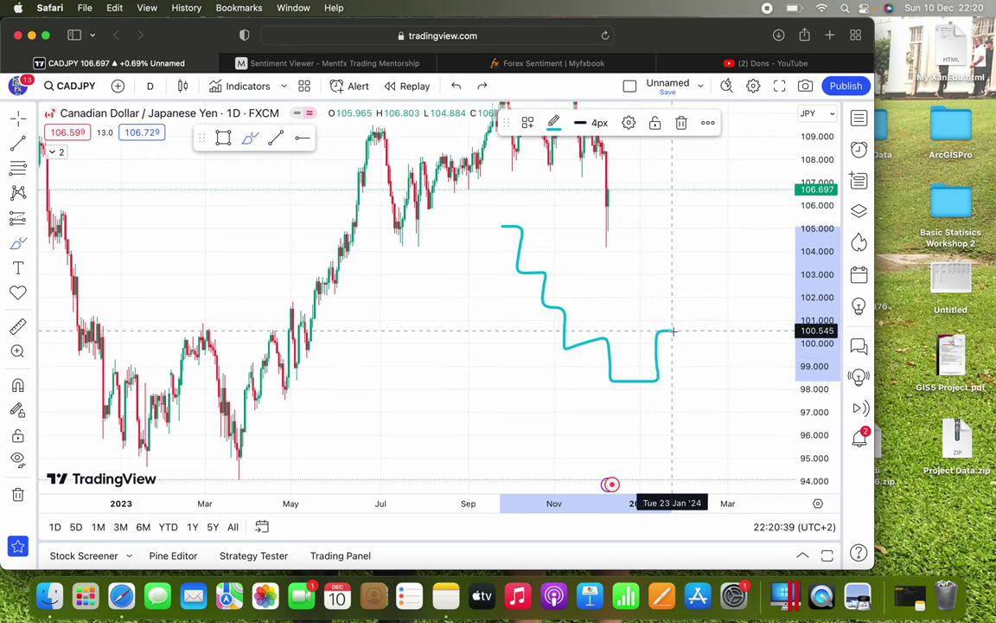
{"action": "mouse_move", "coordinate": [673, 330]}
{"action": "left_mouse_down"}
{"action": "mouse_move", "coordinate": [687, 319]}
{"action": "mouse_move", "coordinate": [703, 374]}
{"action": "mouse_move", "coordinate": [756, 403]}
{"action": "mouse_move", "coordinate": [753, 426]}
{"action": "left_mouse_up"}
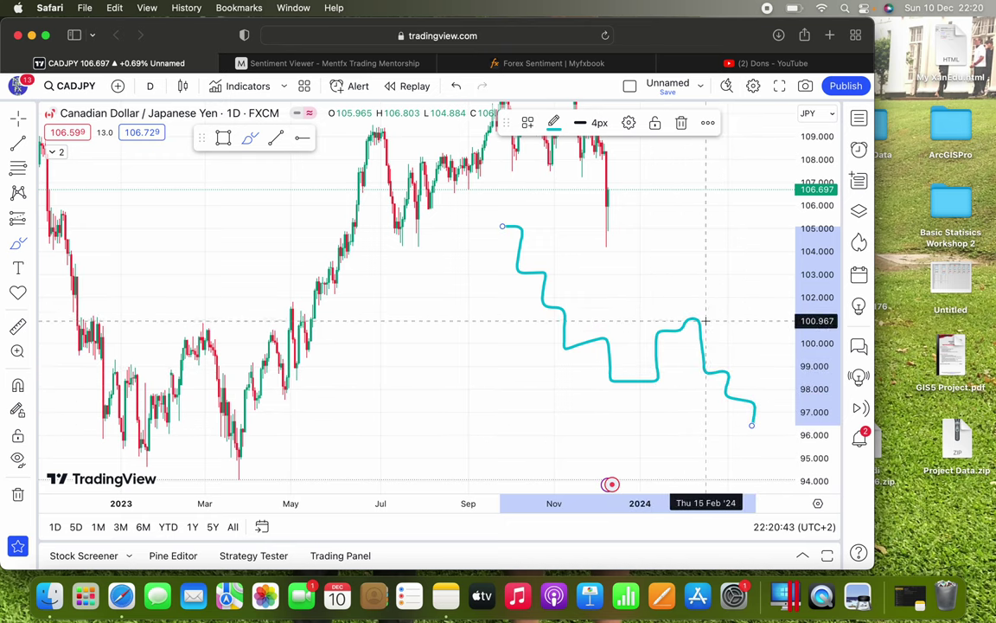
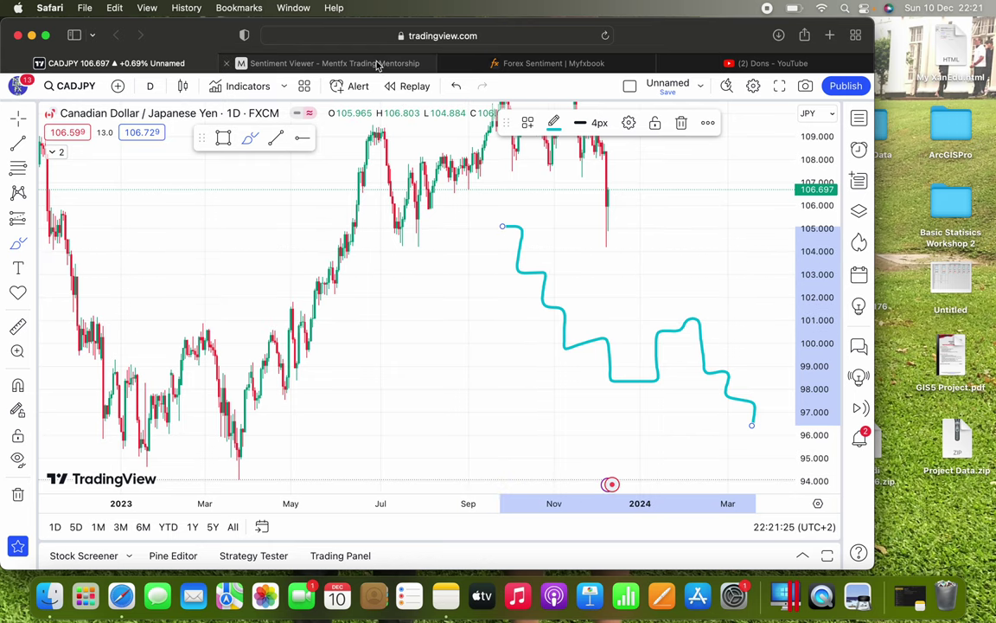
View the Myfxbook Forex Sentiment page and the Mentfx Sentiment Viewer, and return to the CADJPY chart
{"action": "left_click", "coordinate": [546, 66]}
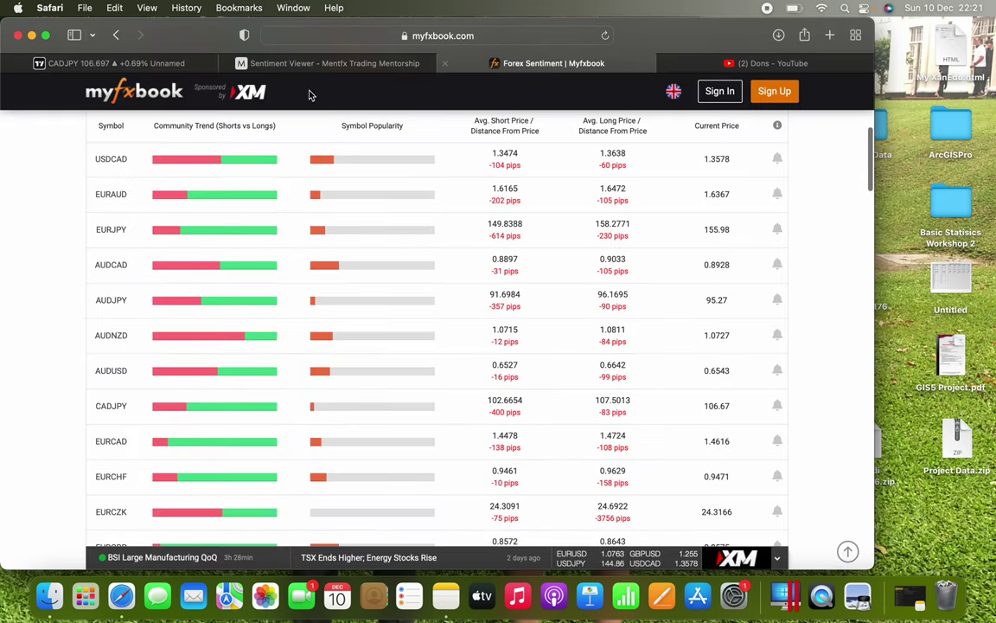
{"action": "mouse_move", "coordinate": [228, 206]}
{"action": "left_click", "coordinate": [139, 63]}
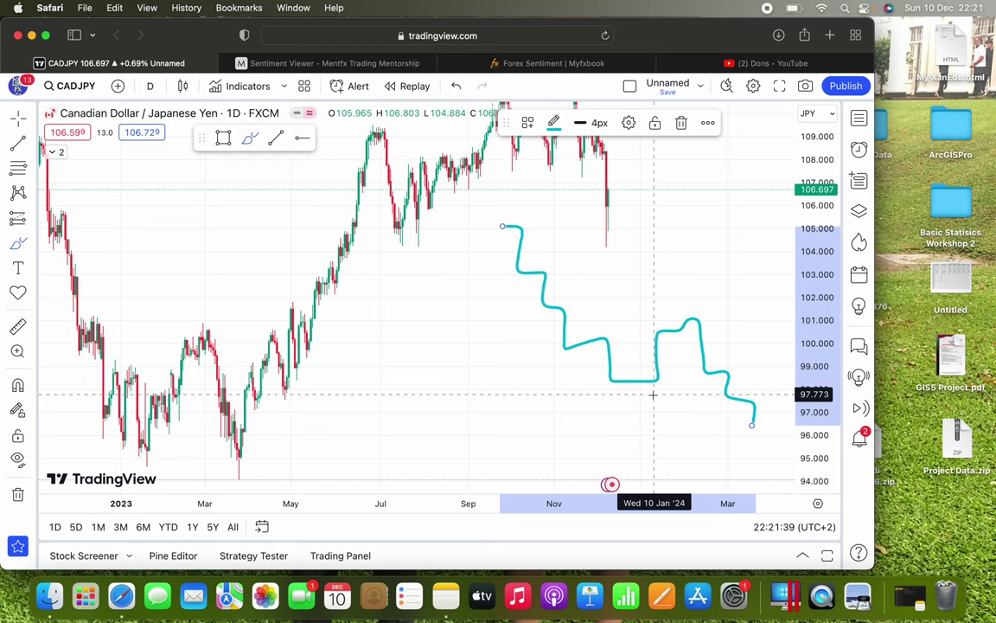
{"action": "left_click", "coordinate": [509, 63]}
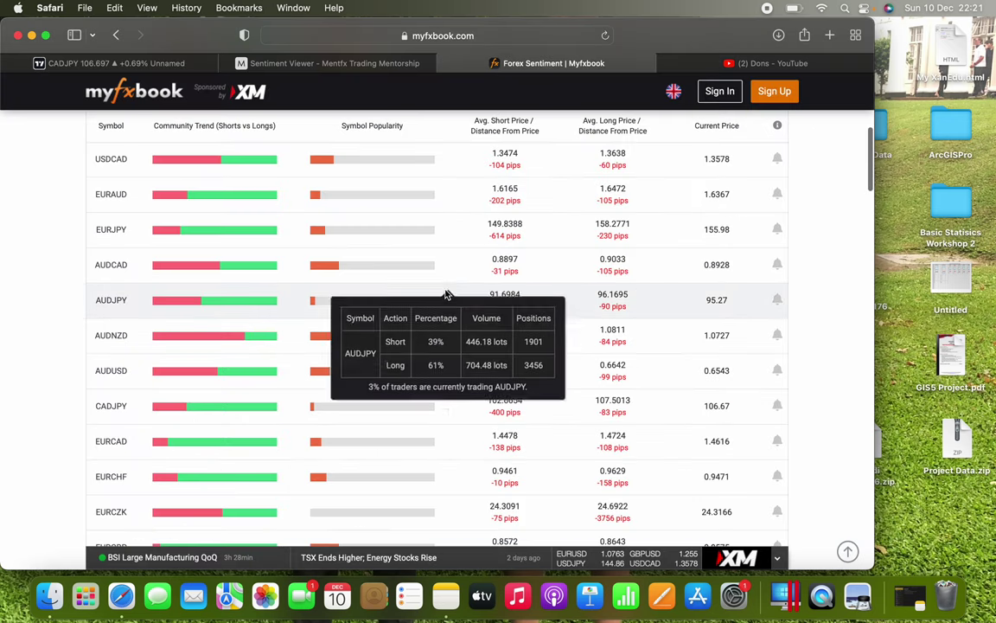
{"action": "left_click", "coordinate": [333, 63]}
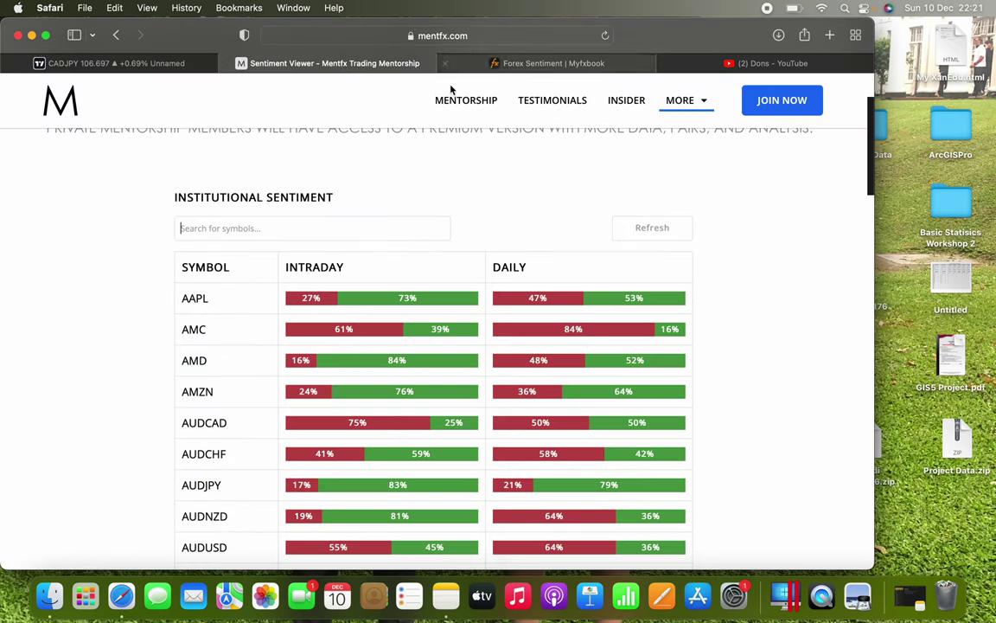
{"action": "left_click", "coordinate": [131, 65]}
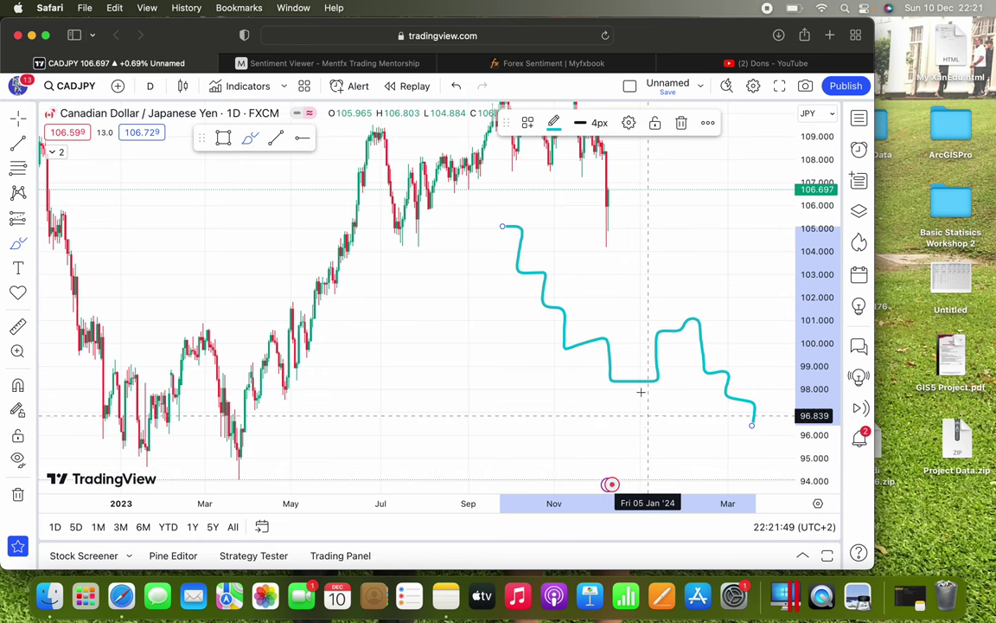
Show the uploads of the Dons YouTube channel, and view the CADJPY chart's list of timeframes while keeping the daily interval
{"action": "left_click", "coordinate": [768, 64]}
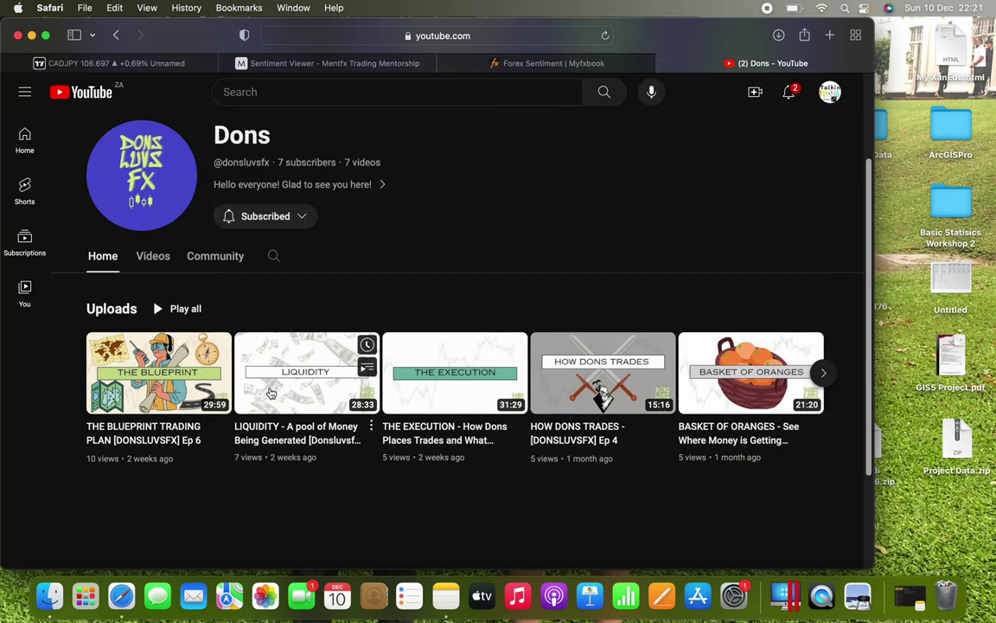
{"action": "left_click", "coordinate": [134, 64]}
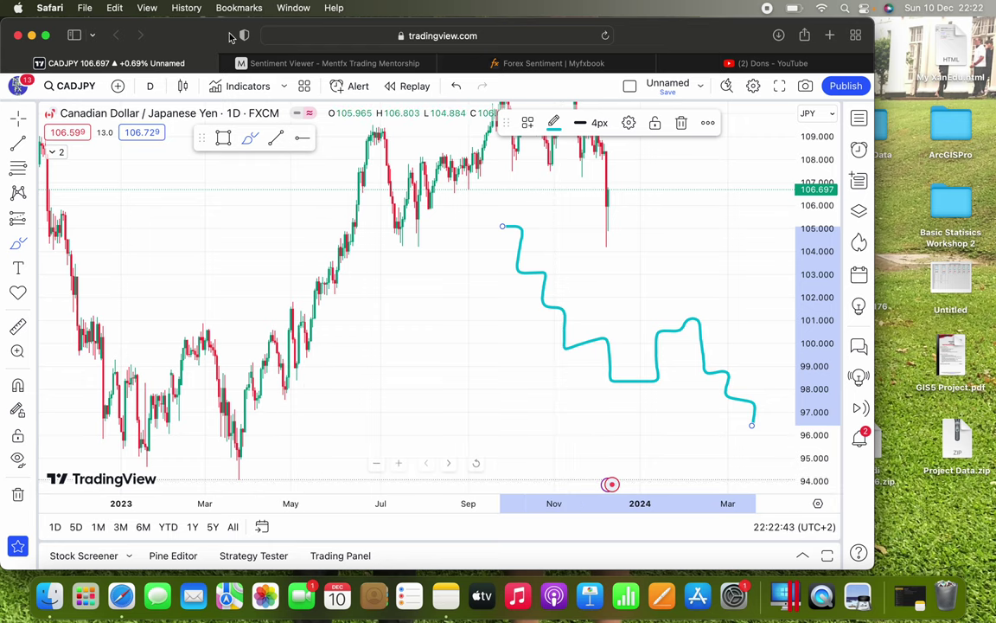
{"action": "left_click", "coordinate": [150, 86]}
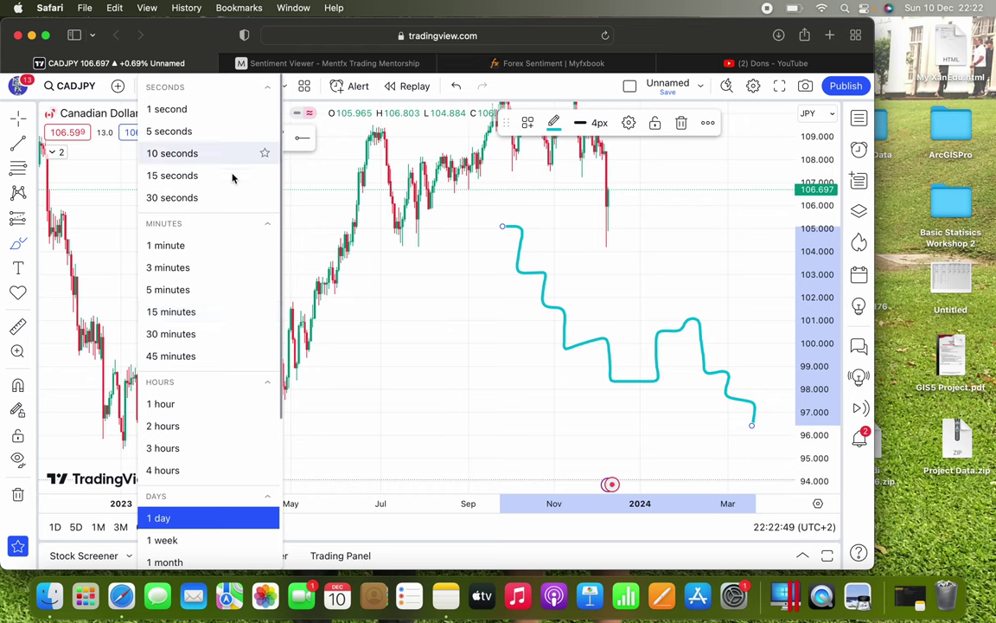
{"action": "left_click", "coordinate": [357, 201]}
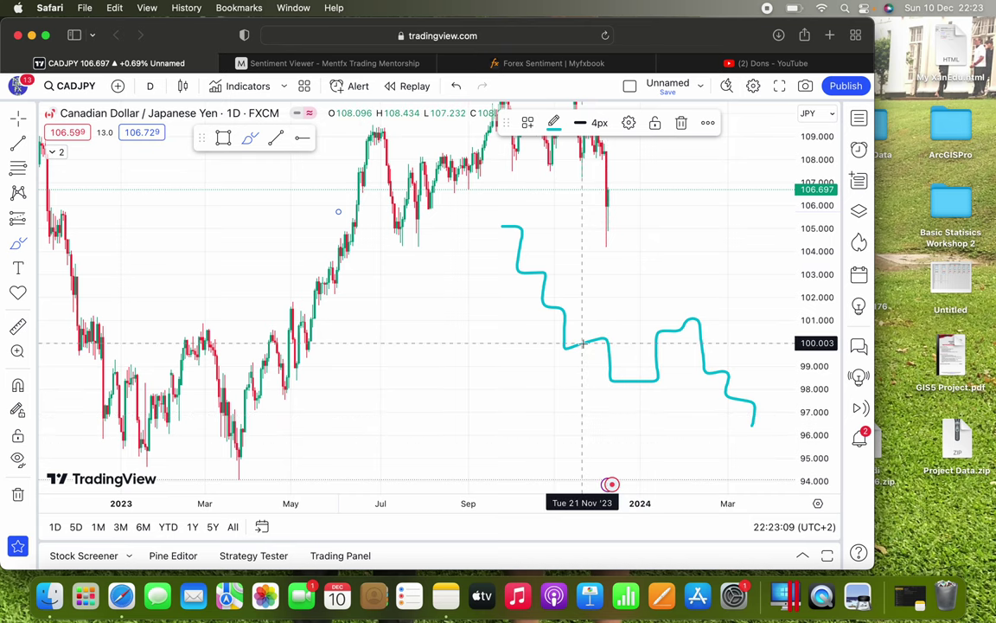
Undo the stray Brush dot and the falling stepped path on the CADJPY chart
{"action": "left_click", "coordinate": [457, 87]}
{"action": "left_click", "coordinate": [457, 87]}
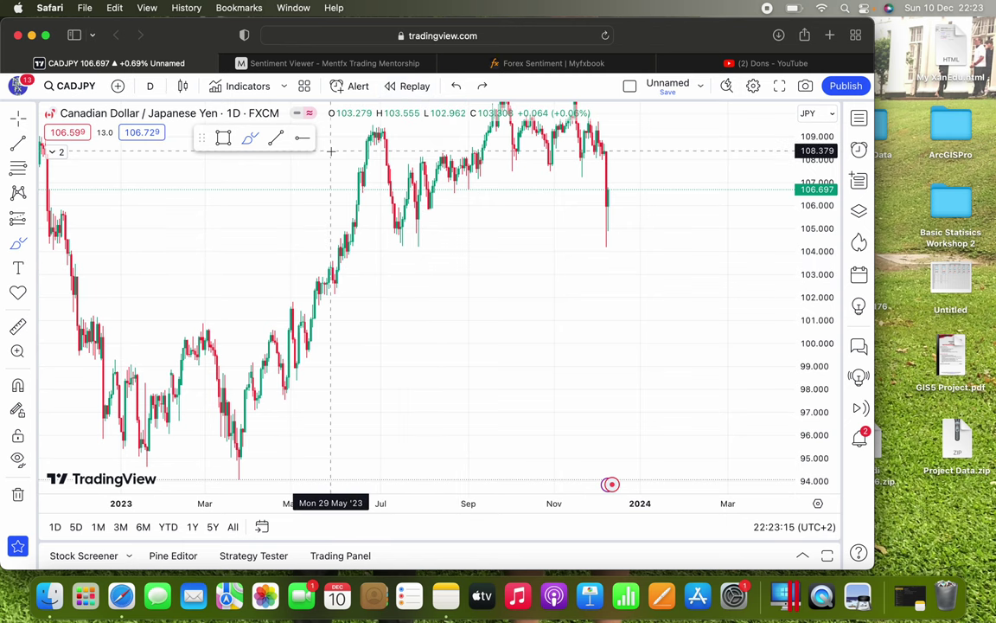
Switch to the Mentfx site, look over its home page, and reopen the Sentiment Viewer page from there
{"action": "left_click", "coordinate": [355, 64]}
{"action": "scroll", "coordinate": [548, 181], "scroll_direction": "up", "scroll_amount": 3}
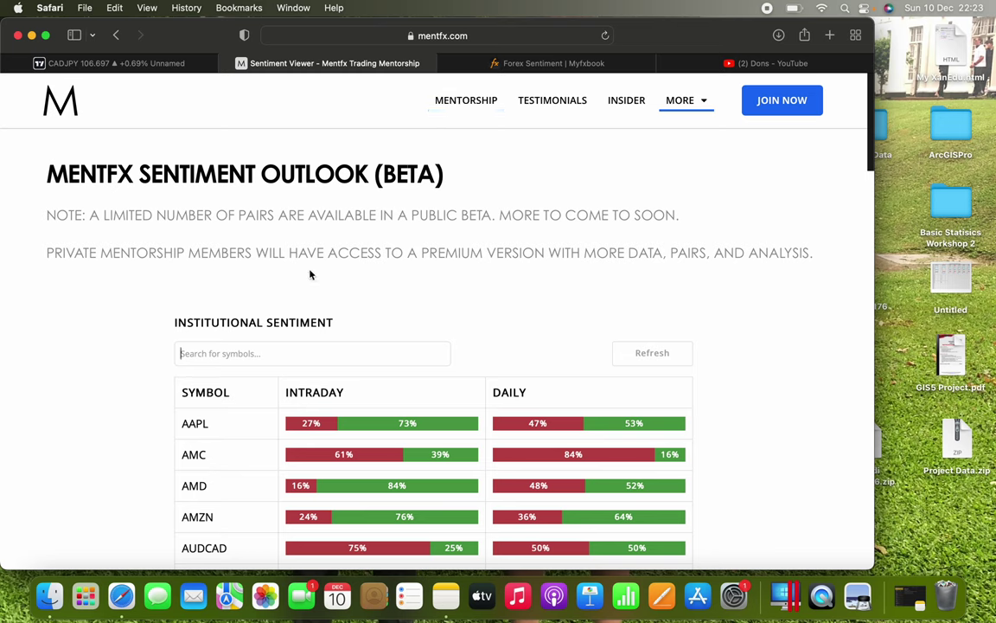
{"action": "left_click", "coordinate": [59, 100]}
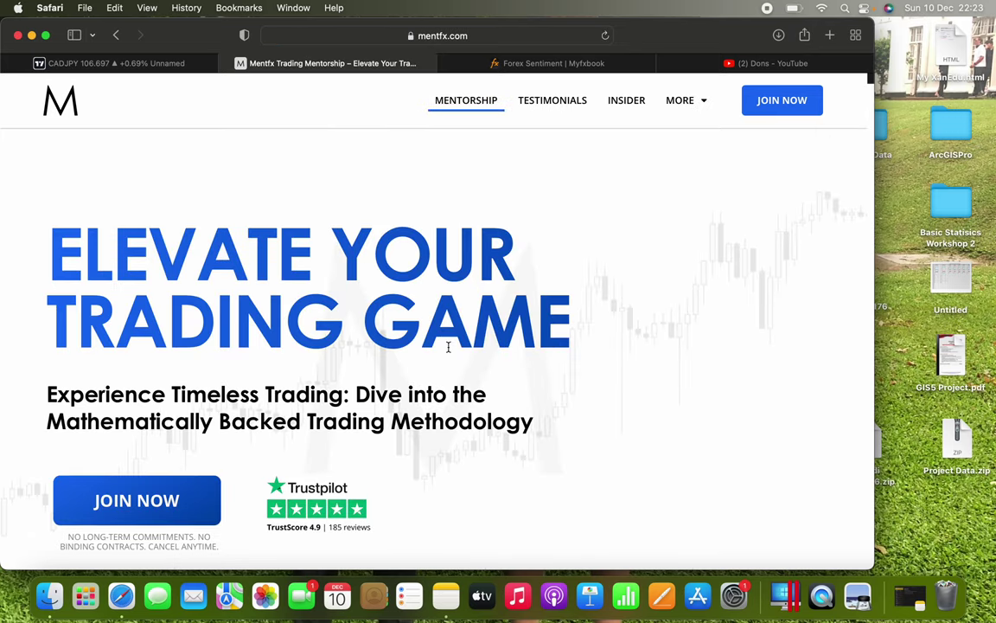
{"action": "scroll", "coordinate": [447, 346], "scroll_direction": "down", "scroll_amount": 10}
{"action": "scroll", "coordinate": [447, 347], "scroll_direction": "up", "scroll_amount": 10}
{"action": "left_click", "coordinate": [703, 104]}
{"action": "left_click", "coordinate": [723, 130]}
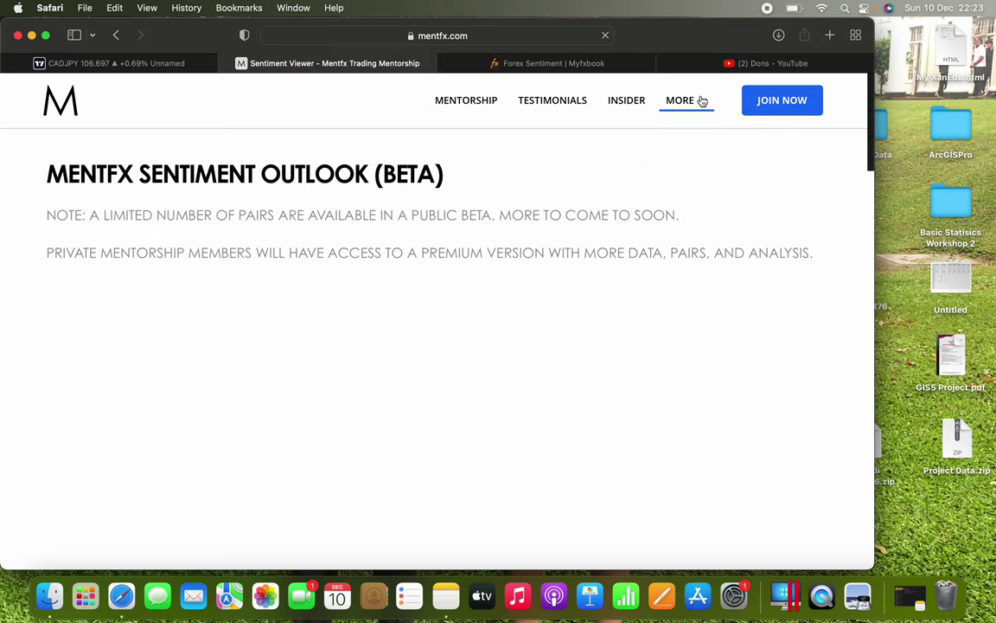
{"action": "left_click", "coordinate": [697, 131]}
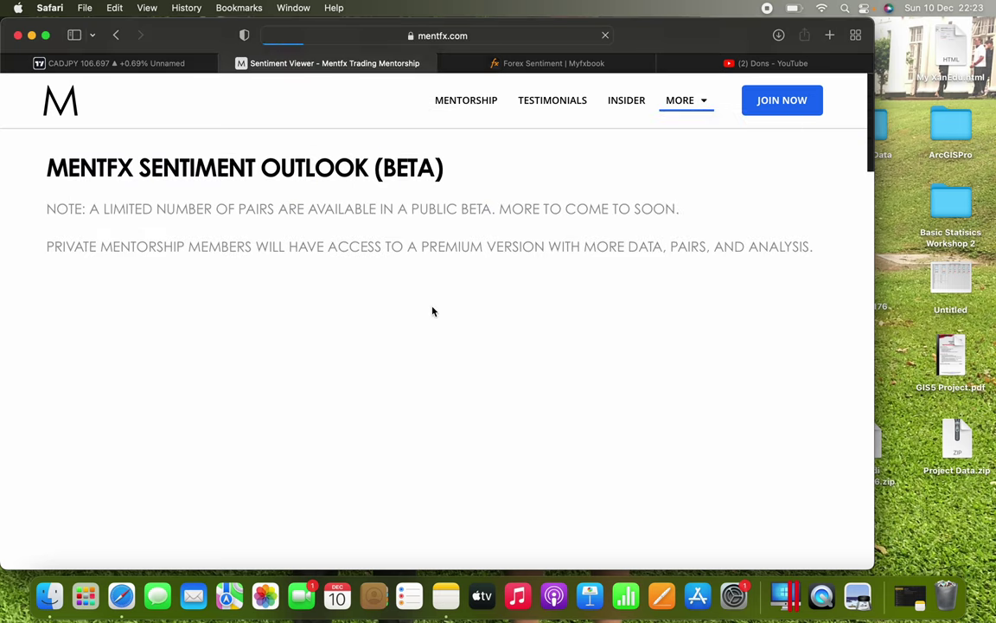
Look through the intraday and daily columns of the Institutional Sentiment table
{"action": "scroll", "coordinate": [434, 312], "scroll_direction": "down", "scroll_amount": 10}
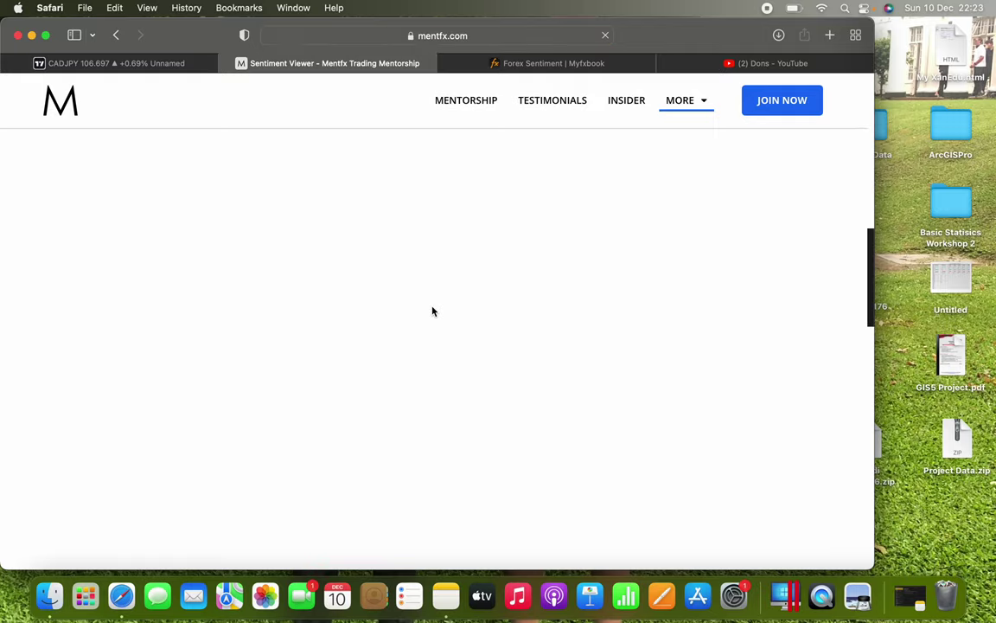
{"action": "scroll", "coordinate": [385, 290], "scroll_direction": "down", "scroll_amount": 5}
{"action": "scroll", "coordinate": [385, 289], "scroll_direction": "up", "scroll_amount": 10}
{"action": "scroll", "coordinate": [385, 290], "scroll_direction": "up", "scroll_amount": 6}
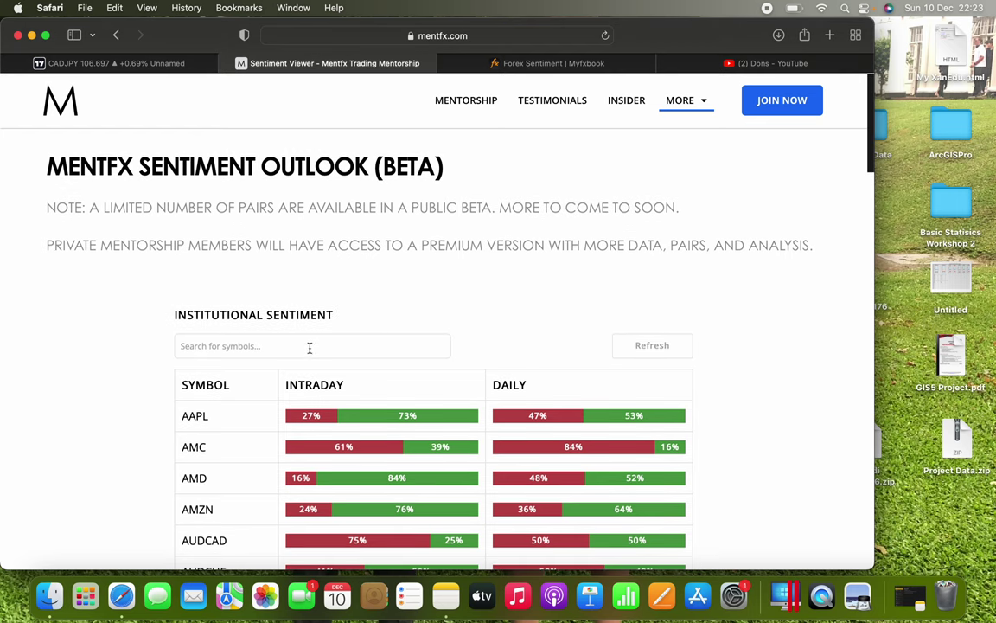
{"action": "scroll", "coordinate": [375, 337], "scroll_direction": "down", "scroll_amount": 3}
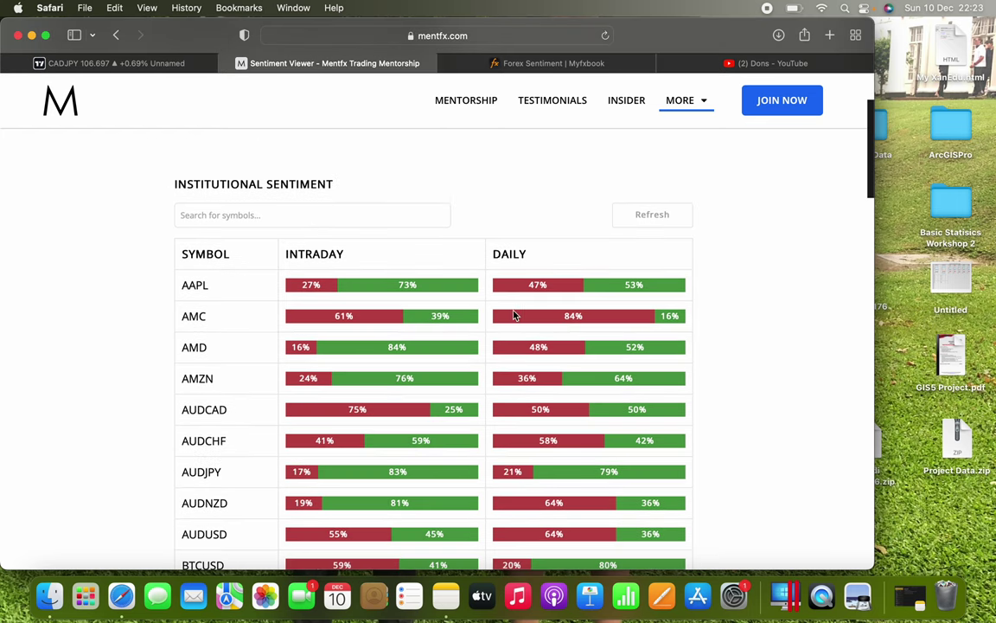
{"action": "scroll", "coordinate": [519, 315], "scroll_direction": "down", "scroll_amount": 2}
{"action": "scroll", "coordinate": [525, 314], "scroll_direction": "up", "scroll_amount": 3}
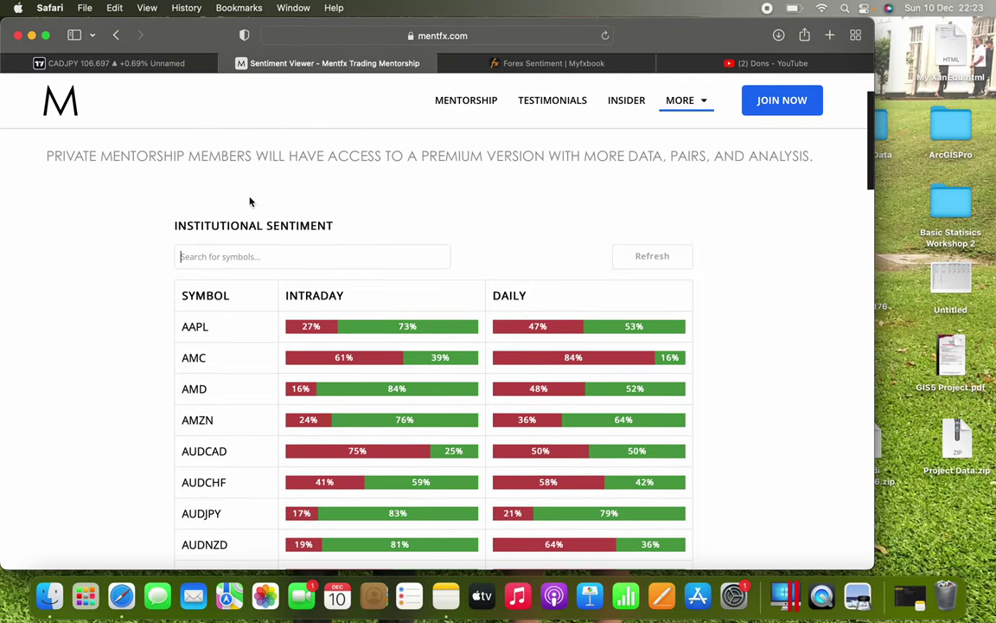
Filter the Mentfx Institutional Sentiment table by "jpy" after a brief look at the CADJPY chart
{"action": "left_click", "coordinate": [87, 63]}
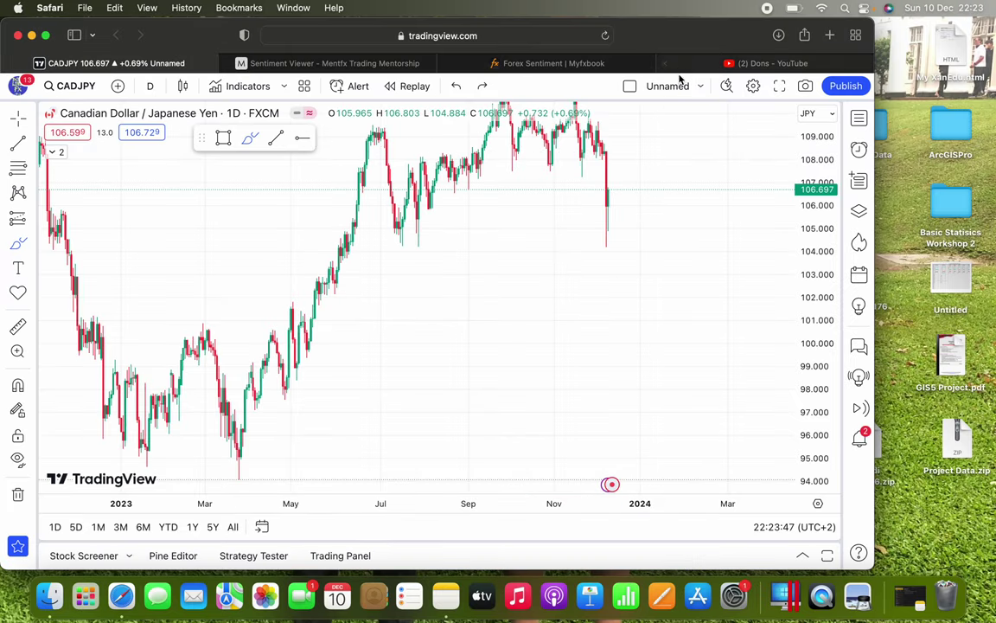
{"action": "left_click", "coordinate": [336, 63]}
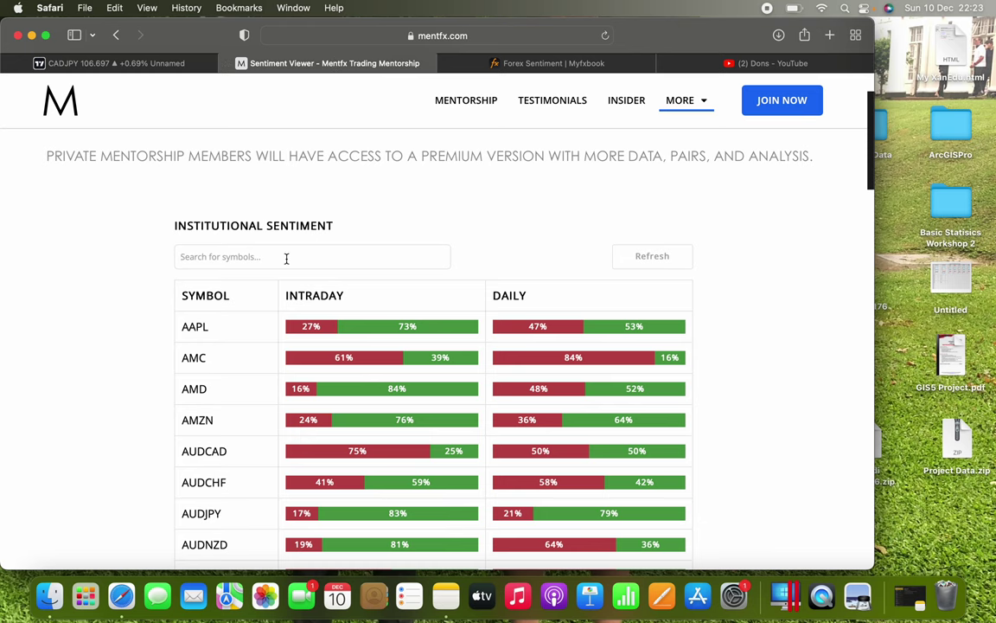
{"action": "left_click", "coordinate": [286, 257]}
{"action": "type", "text": "j"}
{"action": "scroll", "coordinate": [301, 295], "scroll_direction": "down", "scroll_amount": 2}
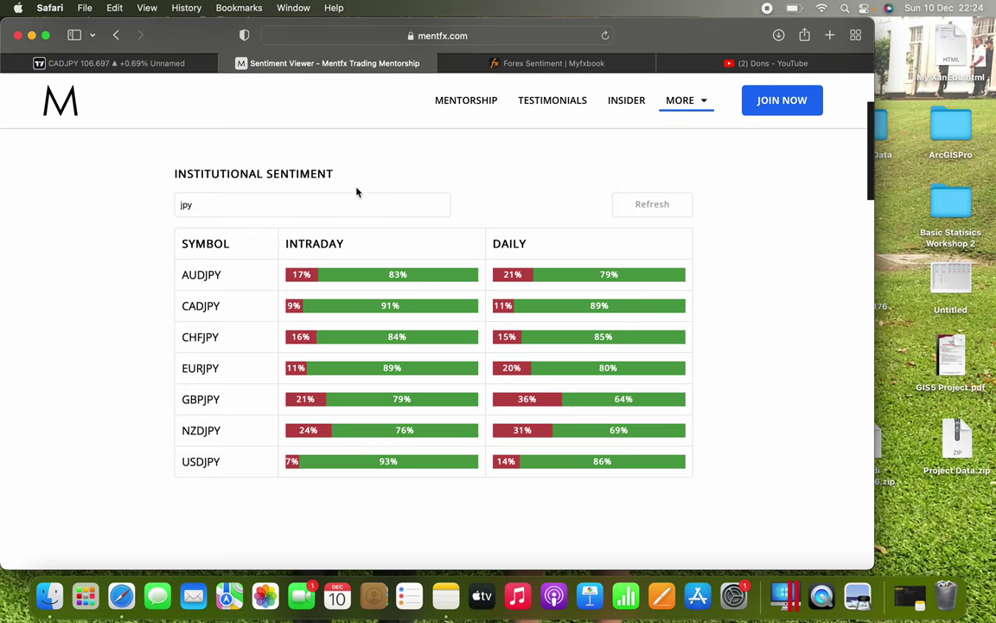
Return to the CADJPY chart, replace the Brush with the cross cursor, and examine the price swings up to the 2023 highs
{"action": "left_click", "coordinate": [135, 62]}
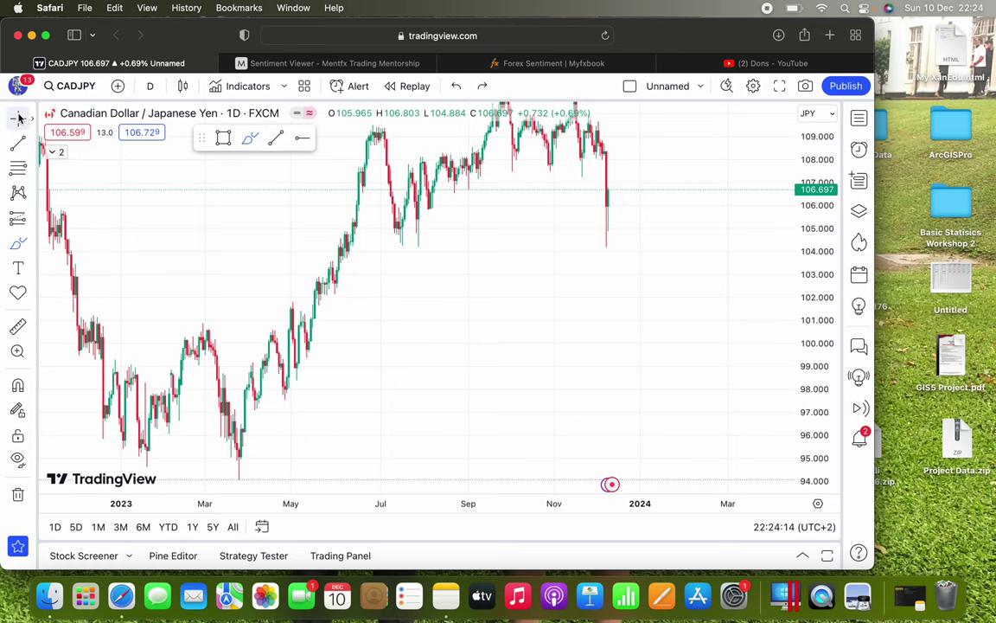
{"action": "left_click_drag", "start_coordinate": [399, 336], "coordinate": [403, 386]}
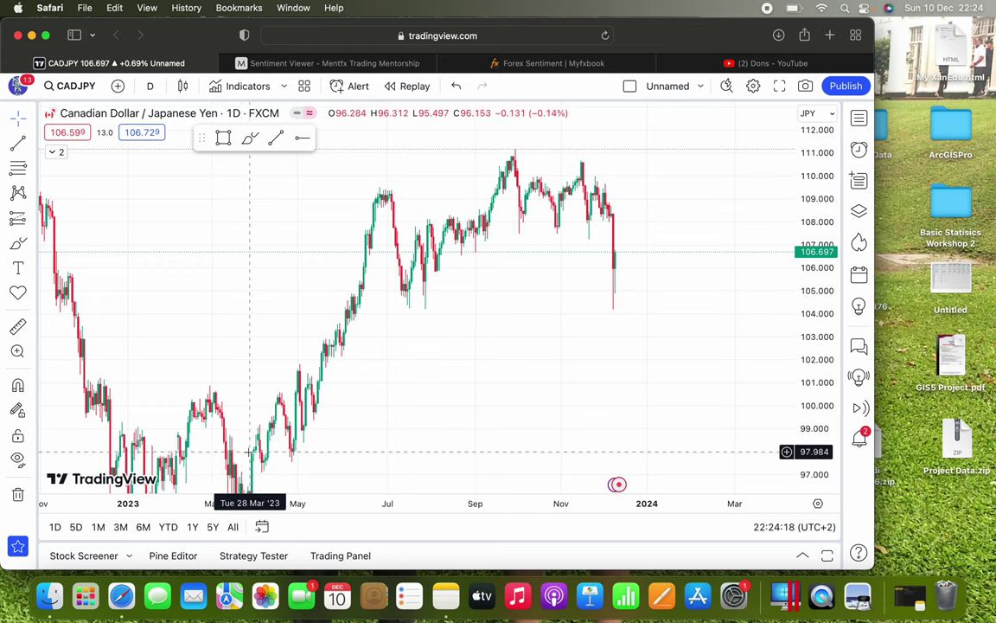
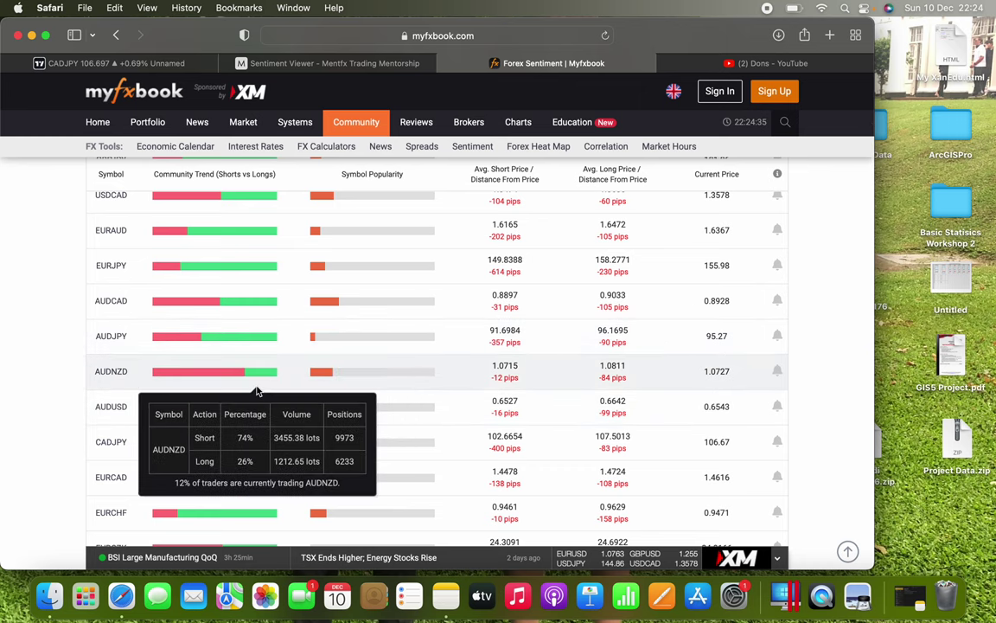
Compare the community trend on Myfxbook, including CADJPY's short and long percentages, with the jpy pairs in the Mentfx sentiment table
{"action": "left_click", "coordinate": [329, 63]}
{"action": "left_click", "coordinate": [531, 66]}
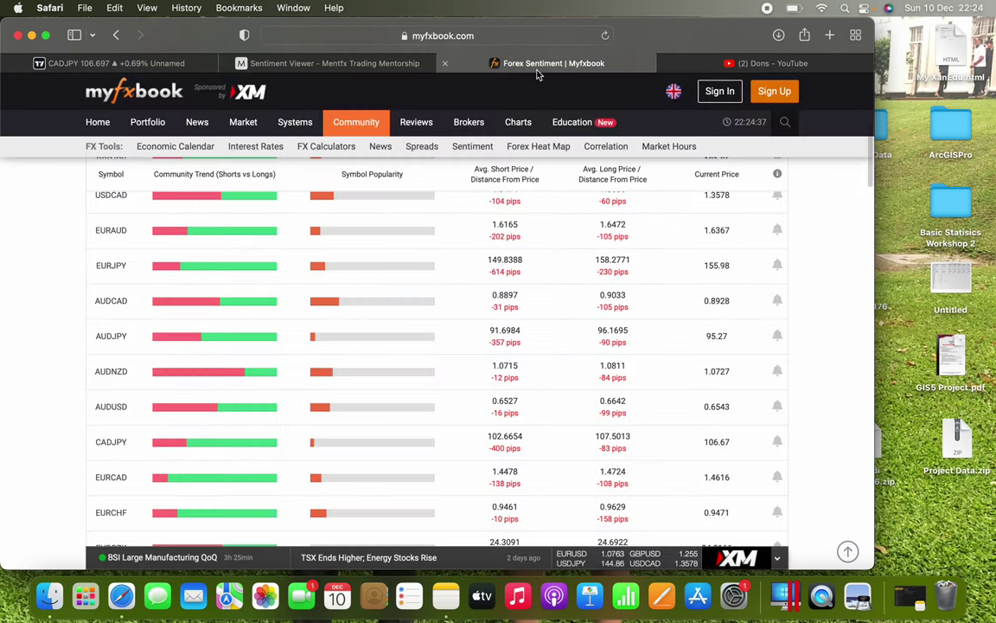
{"action": "mouse_move", "coordinate": [316, 333]}
{"action": "scroll", "coordinate": [320, 338], "scroll_direction": "down", "scroll_amount": 6}
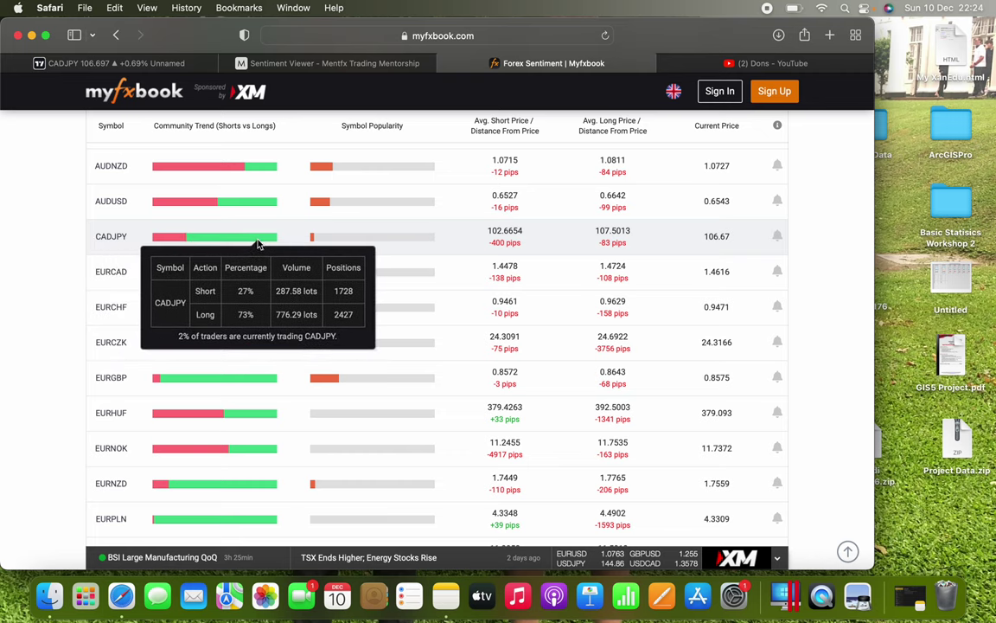
{"action": "scroll", "coordinate": [314, 457], "scroll_direction": "down", "scroll_amount": 6}
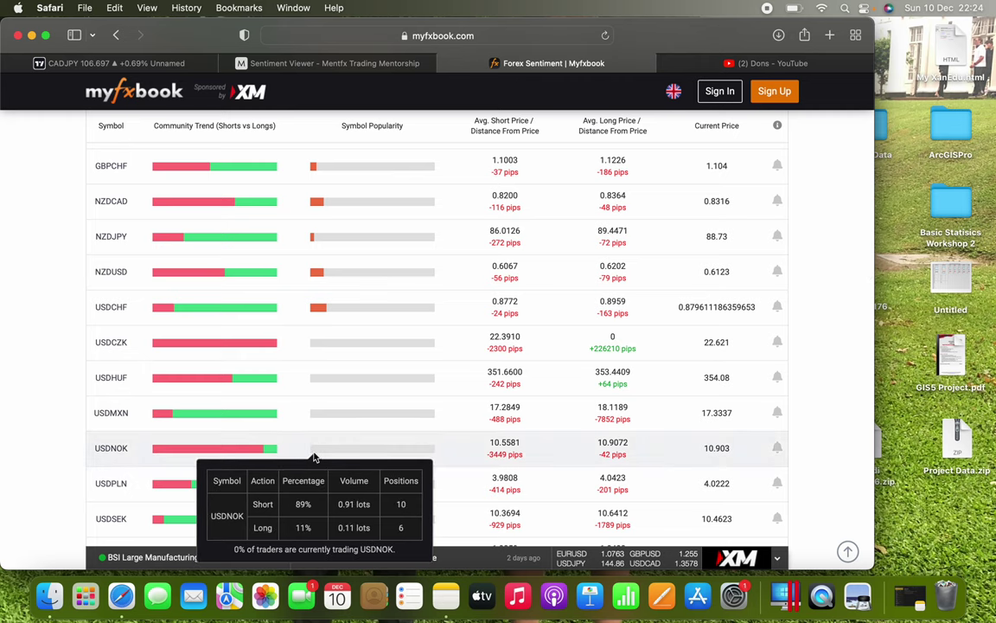
{"action": "scroll", "coordinate": [314, 457], "scroll_direction": "up", "scroll_amount": 5}
{"action": "left_click", "coordinate": [317, 59]}
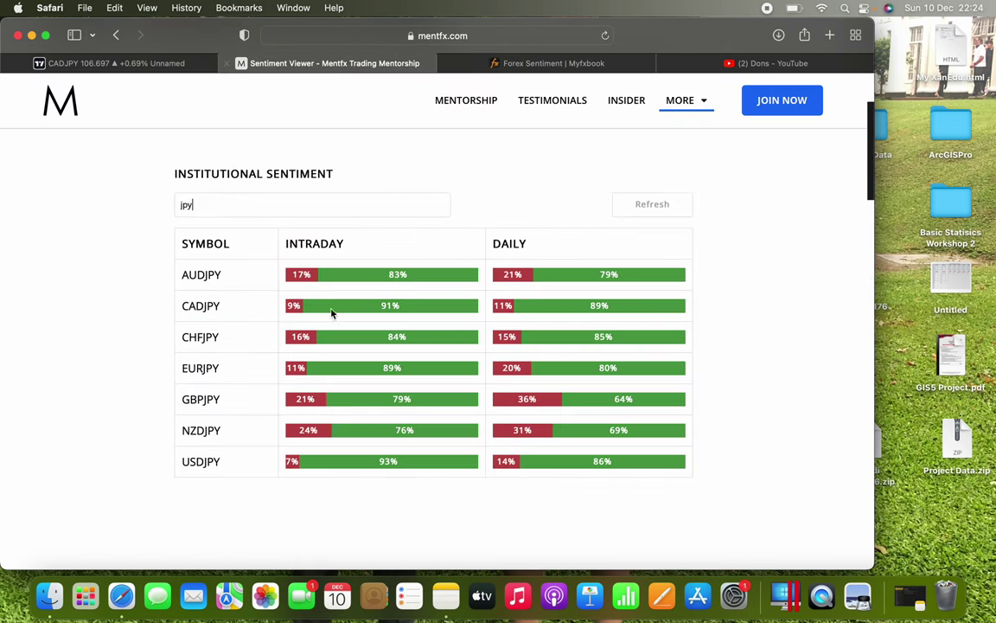
{"action": "left_click", "coordinate": [558, 63]}
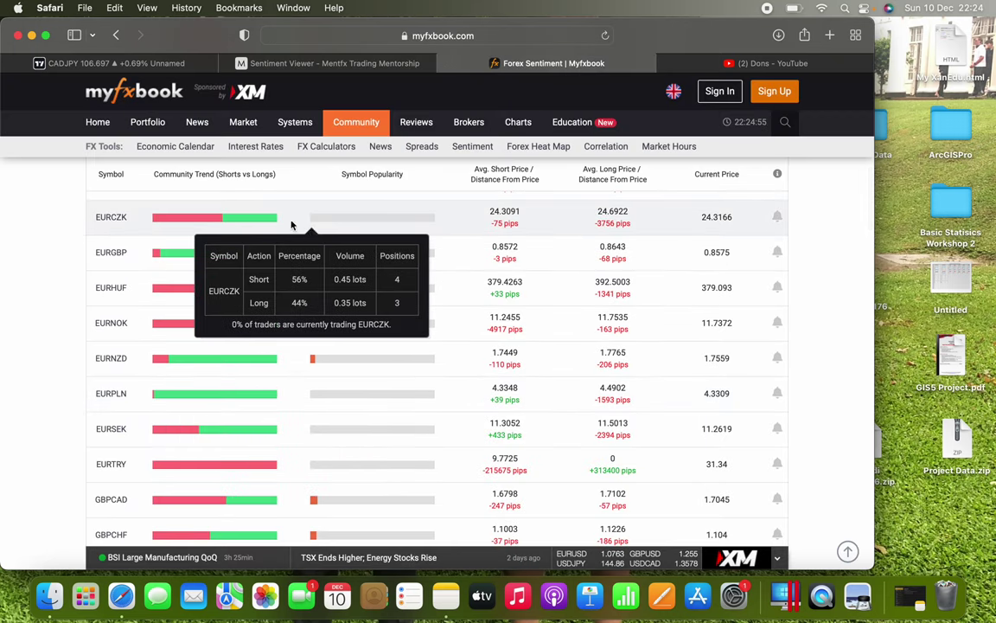
Return to the CADJPY daily chart, start Bar Replay from July 2023, and pause the playback in early August 2023
{"action": "left_click", "coordinate": [113, 63]}
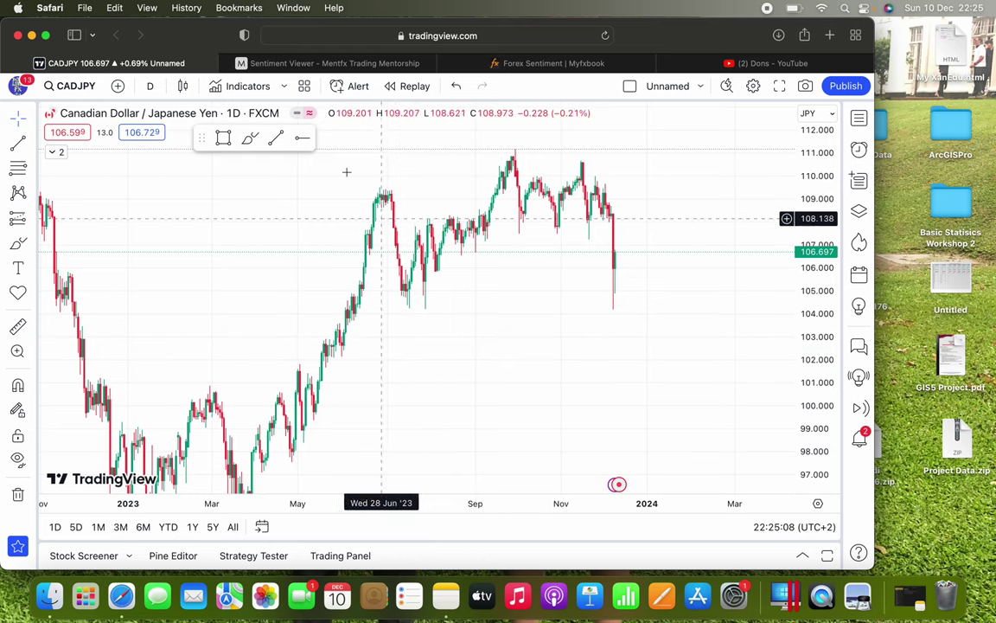
{"action": "left_click", "coordinate": [408, 86]}
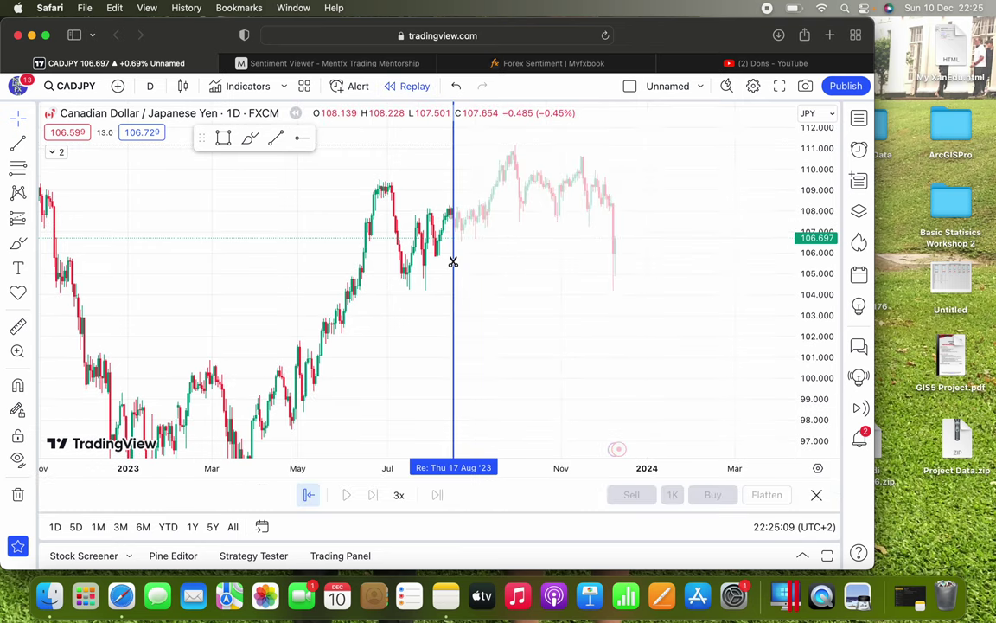
{"action": "left_click", "coordinate": [405, 274]}
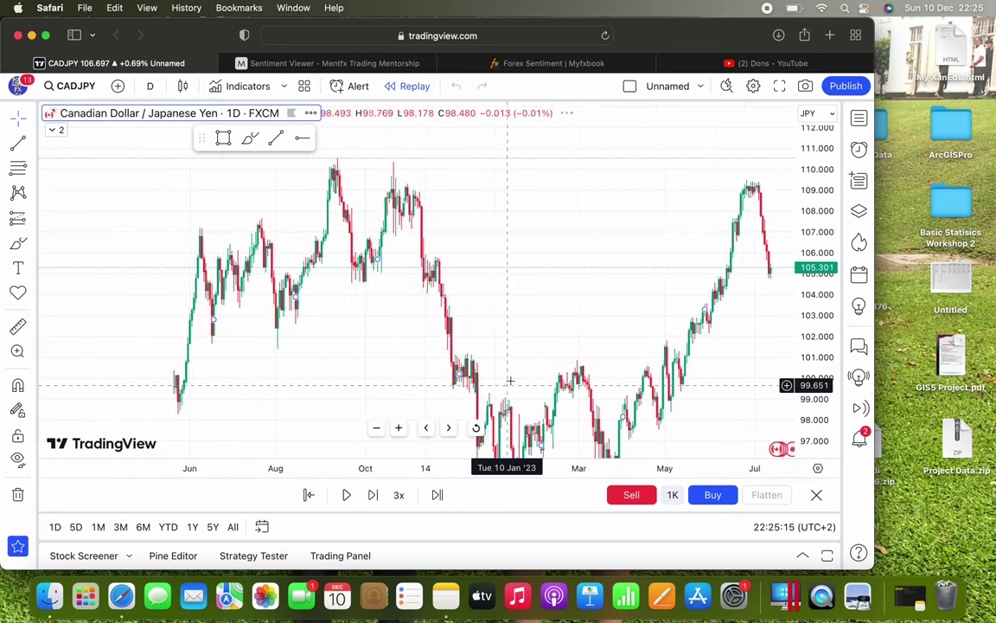
{"action": "left_click_drag", "start_coordinate": [654, 322], "coordinate": [402, 327]}
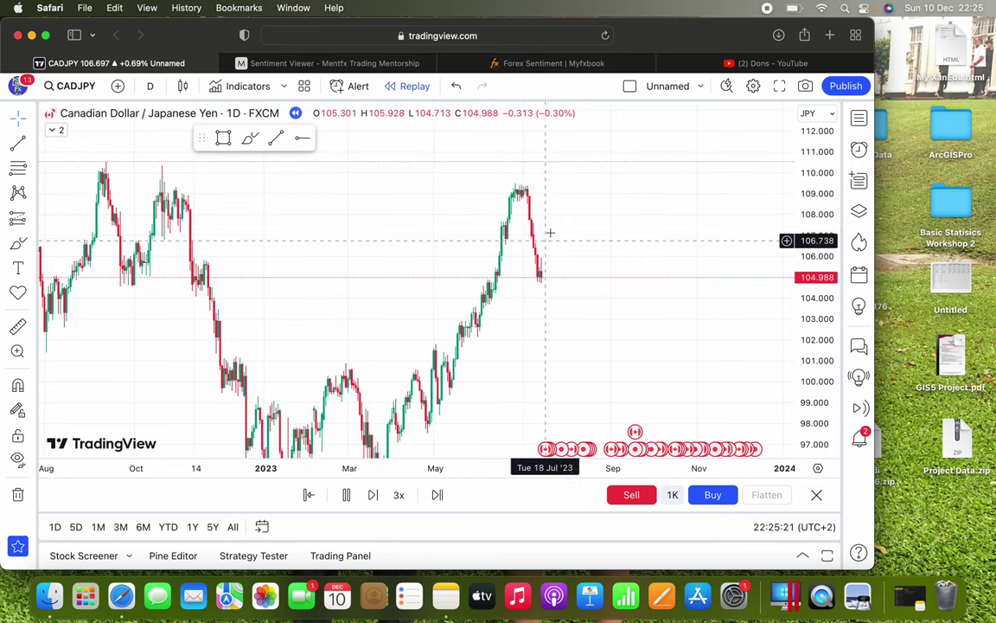
{"action": "left_click", "coordinate": [346, 495]}
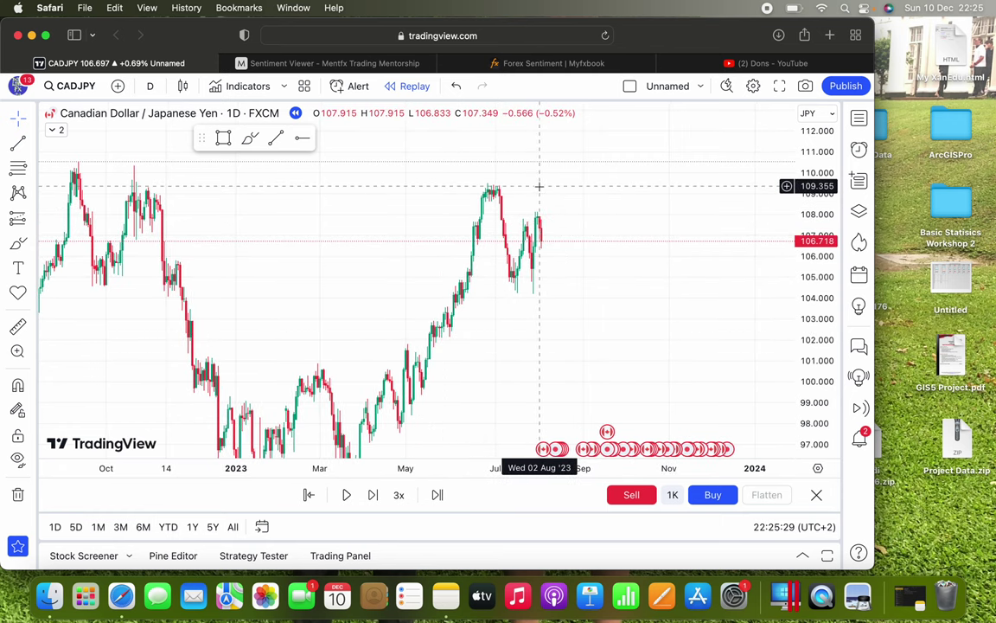
Review the community trend on Myfxbook and the jpy pairs in the Mentfx Institutional Sentiment table
{"action": "left_click", "coordinate": [536, 63]}
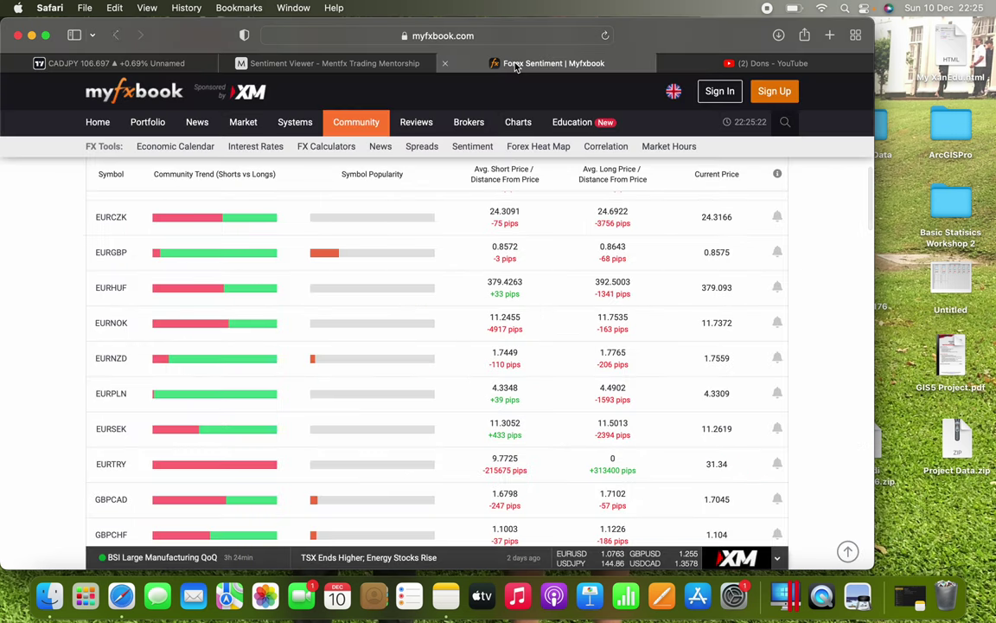
{"action": "mouse_move", "coordinate": [208, 358]}
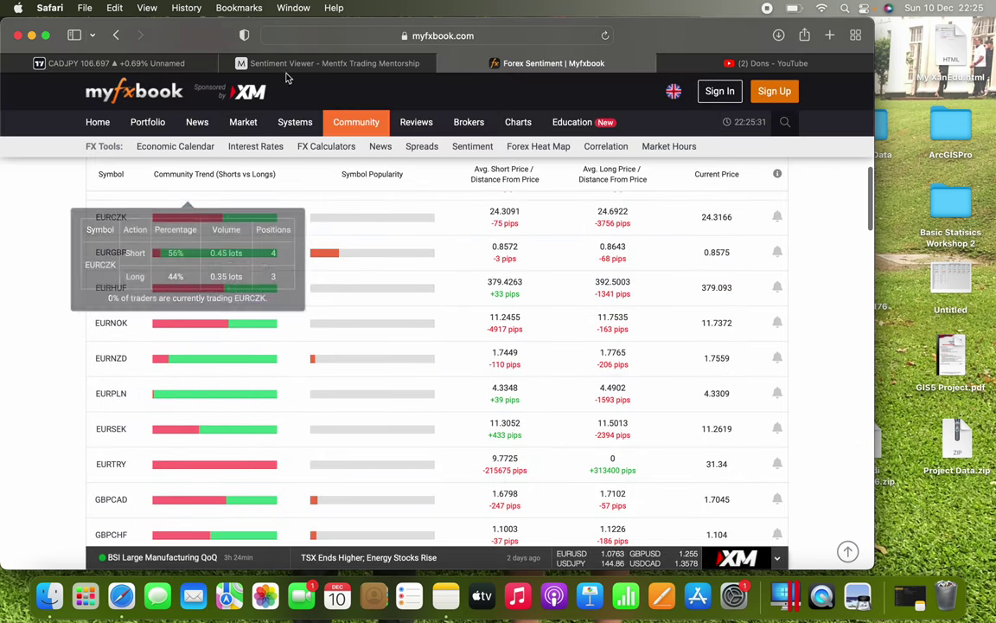
{"action": "mouse_move", "coordinate": [299, 73]}
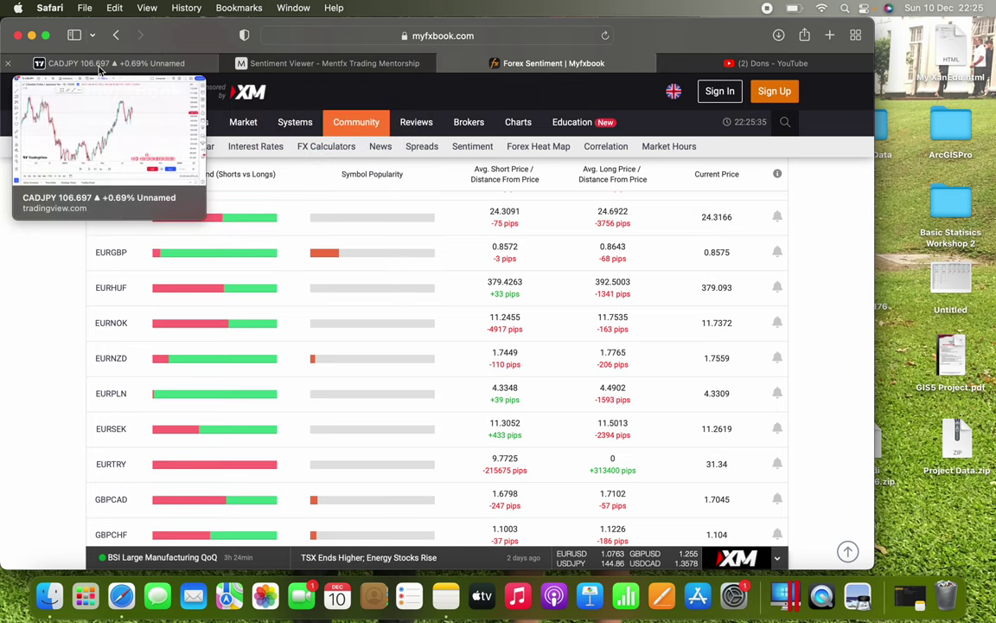
{"action": "left_click", "coordinate": [221, 65]}
{"action": "left_click", "coordinate": [329, 63]}
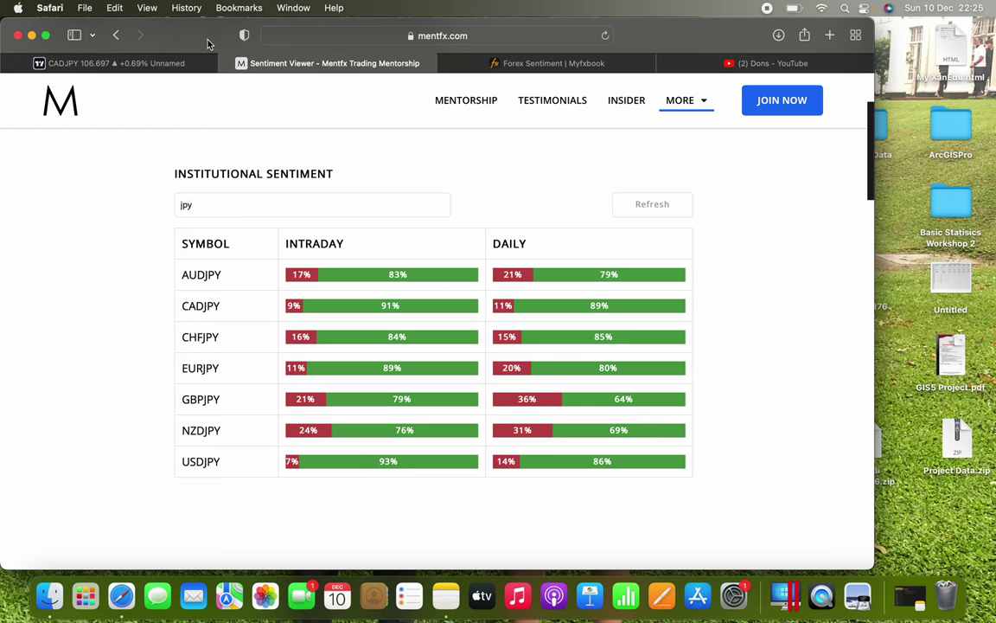
Return to the CADJPY chart and exit Bar Replay mode
{"action": "left_click", "coordinate": [130, 66]}
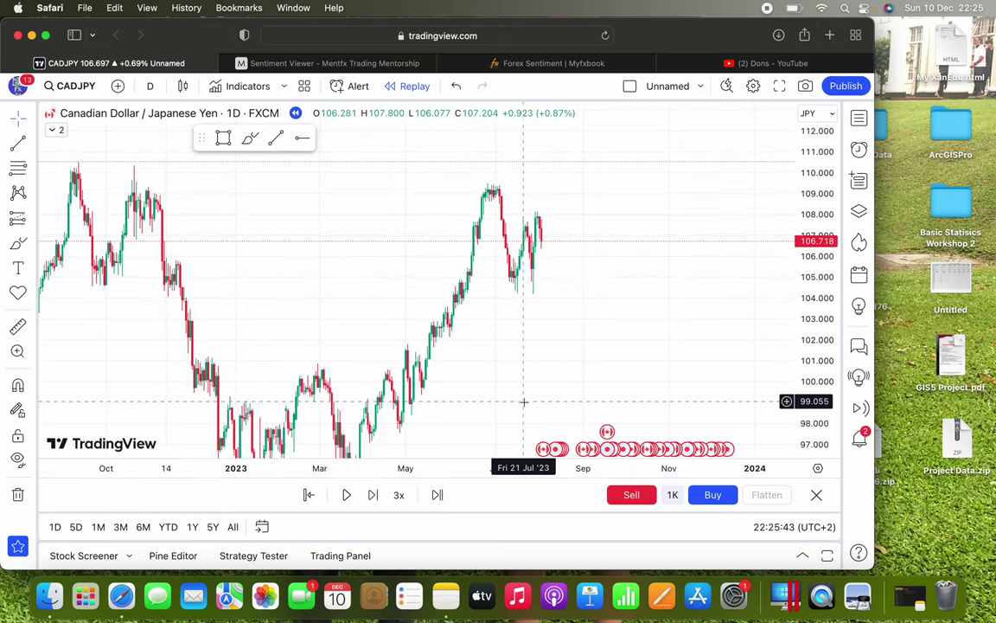
{"action": "left_click", "coordinate": [816, 496]}
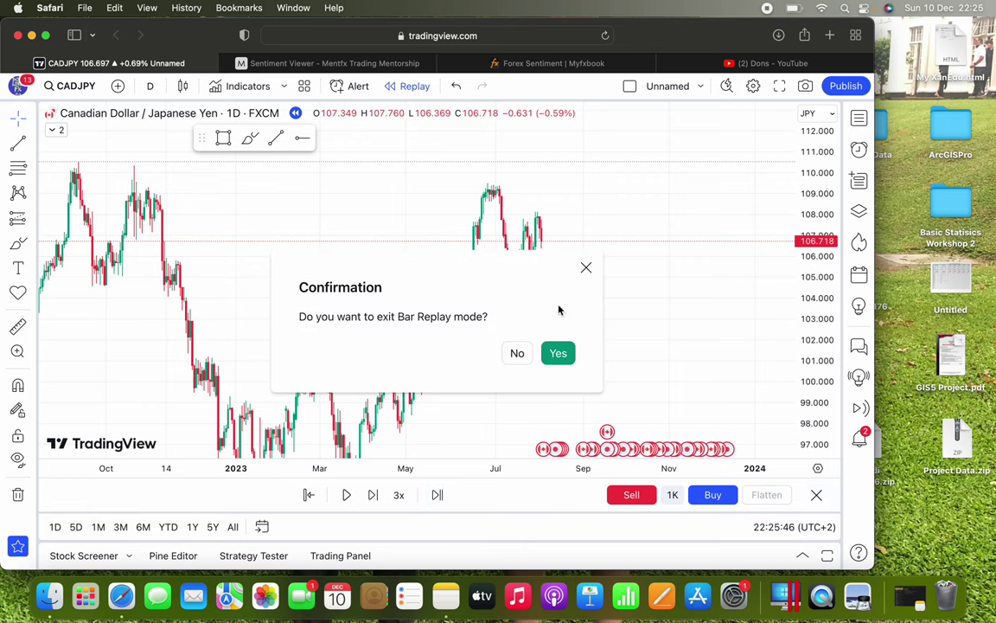
{"action": "left_click", "coordinate": [558, 354]}
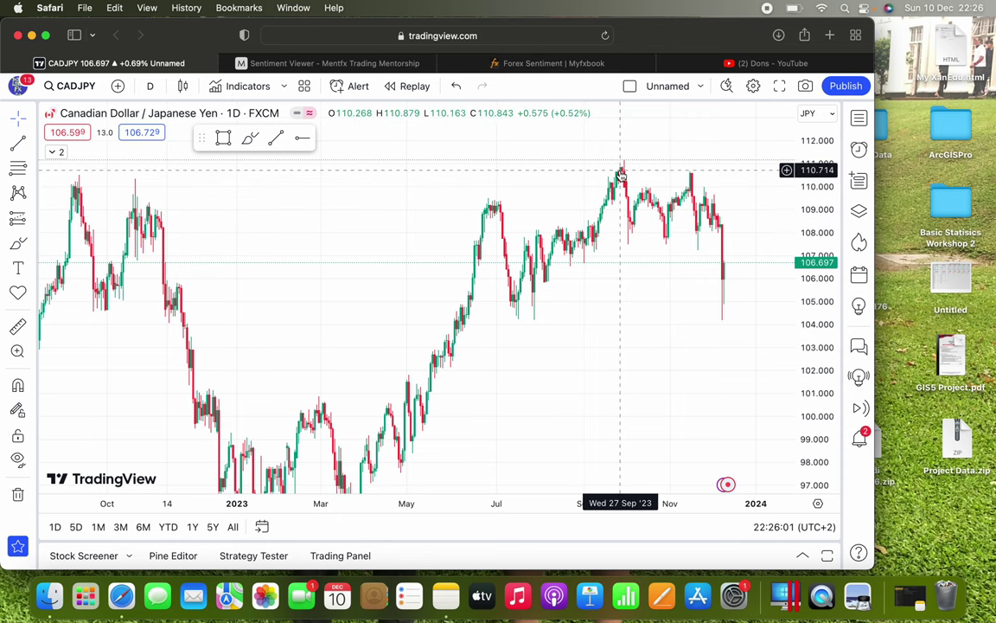
Show the hidden mentfx Structure indicator on the CADJPY daily chart
{"action": "left_click_drag", "start_coordinate": [634, 280], "coordinate": [500, 265]}
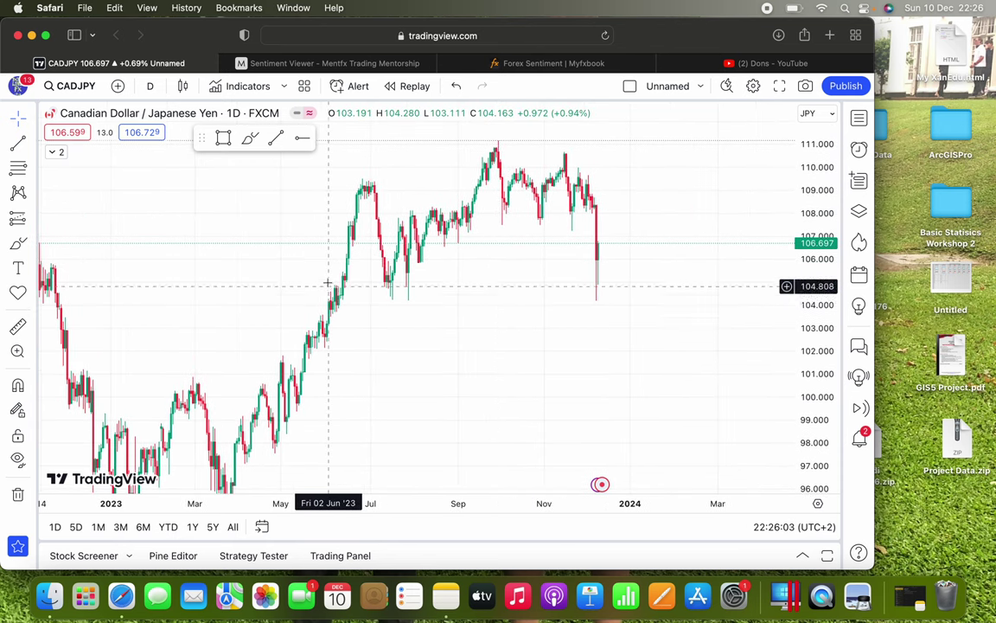
{"action": "left_click_drag", "start_coordinate": [356, 370], "coordinate": [407, 347]}
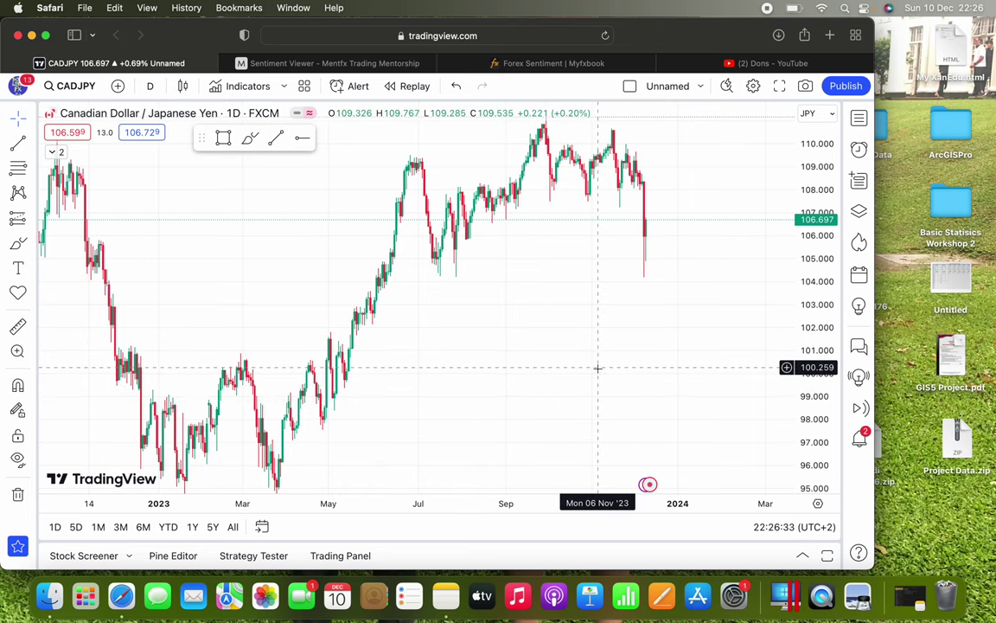
{"action": "left_click_drag", "start_coordinate": [596, 367], "coordinate": [592, 334]}
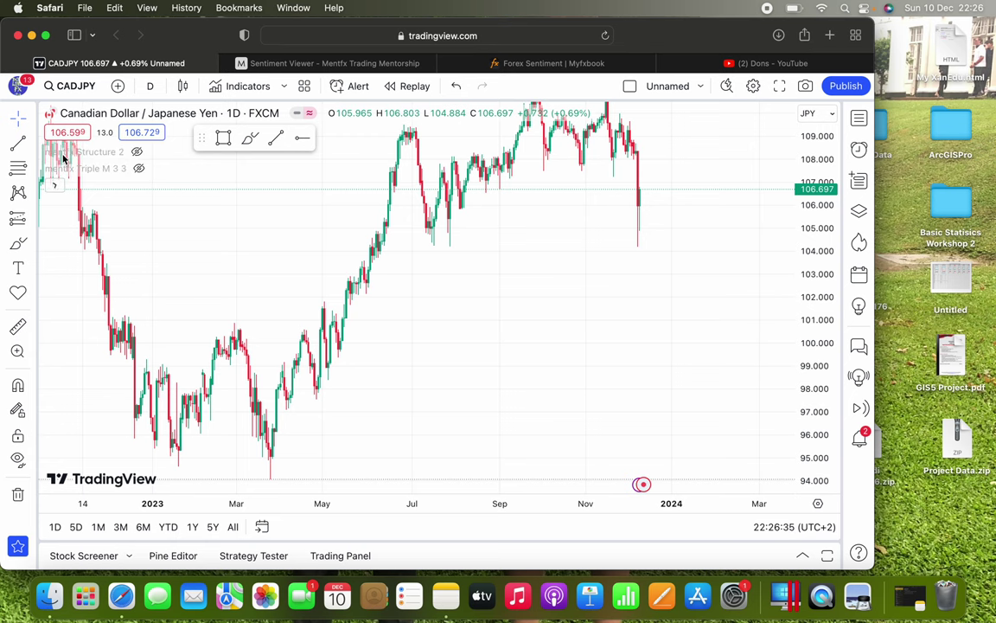
{"action": "left_click", "coordinate": [136, 152]}
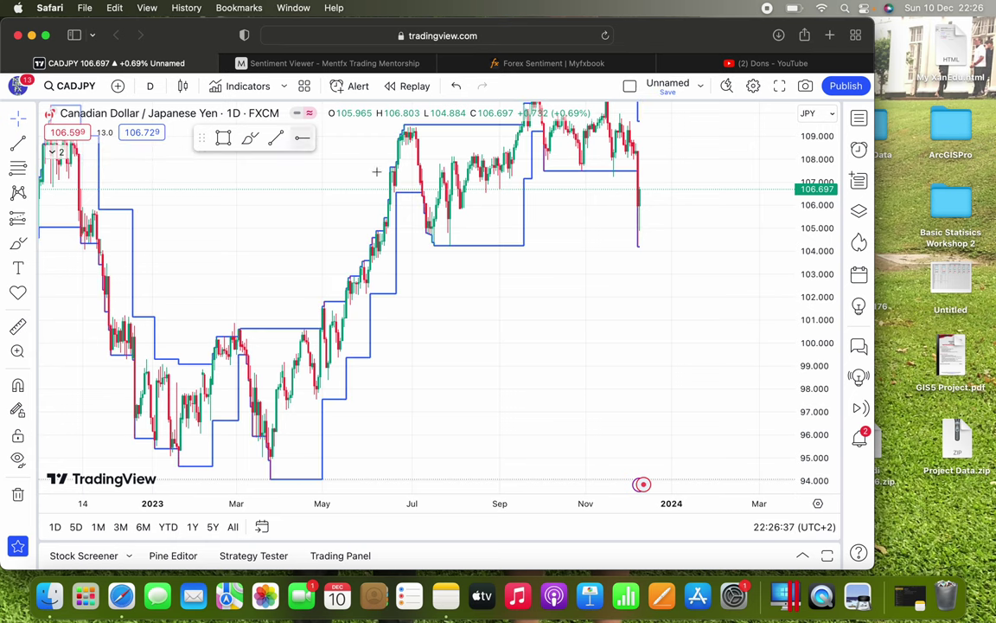
Examine the mentfx Structure lines around the CADJPY swing highs and lows throughout 2023
{"action": "left_click_drag", "start_coordinate": [568, 267], "coordinate": [591, 277]}
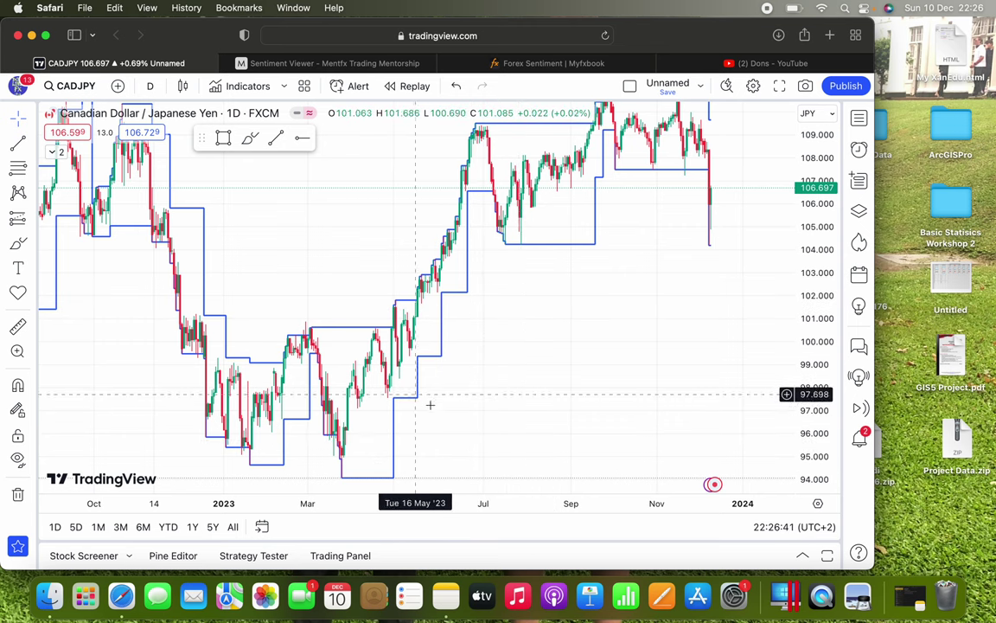
{"action": "left_click_drag", "start_coordinate": [489, 447], "coordinate": [604, 336]}
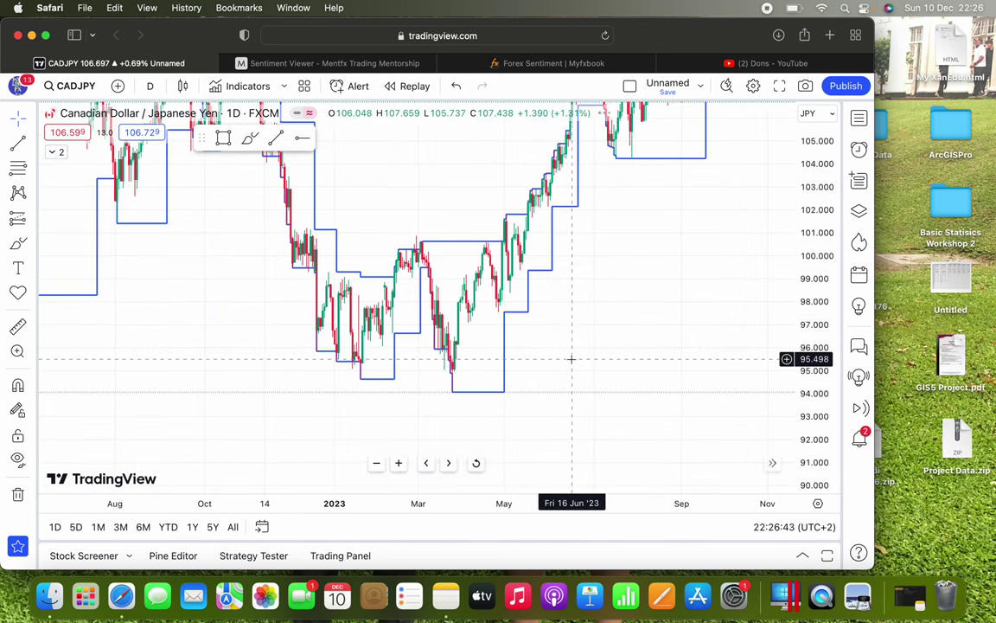
{"action": "left_click_drag", "start_coordinate": [409, 510], "coordinate": [246, 514]}
{"action": "left_click_drag", "start_coordinate": [632, 275], "coordinate": [572, 400]}
{"action": "left_click_drag", "start_coordinate": [489, 367], "coordinate": [496, 340]}
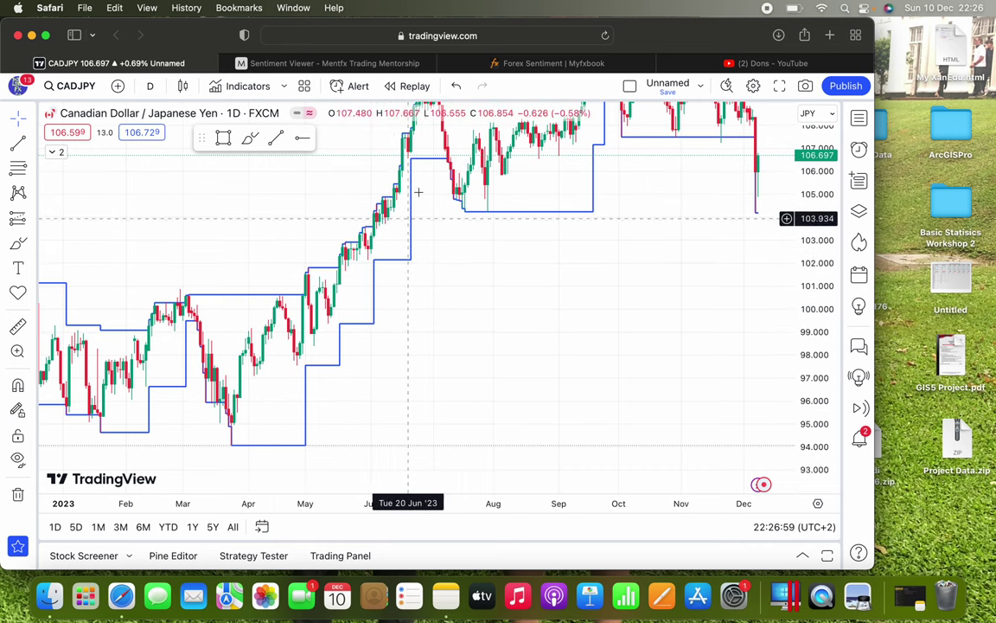
{"action": "scroll", "coordinate": [486, 265], "scroll_direction": "right", "scroll_amount": 3}
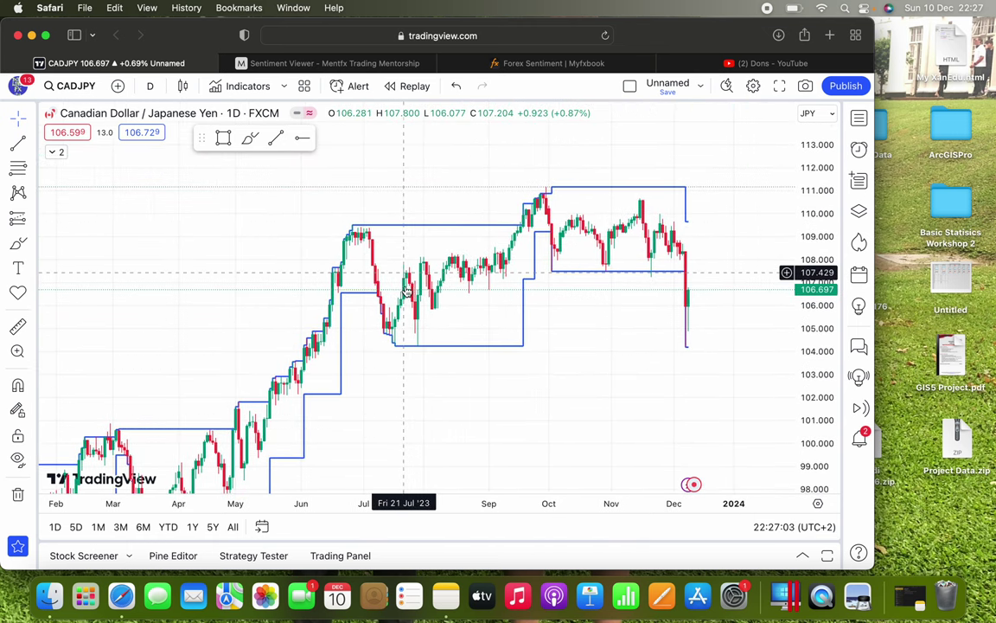
{"action": "left_click_drag", "start_coordinate": [403, 374], "coordinate": [498, 250]}
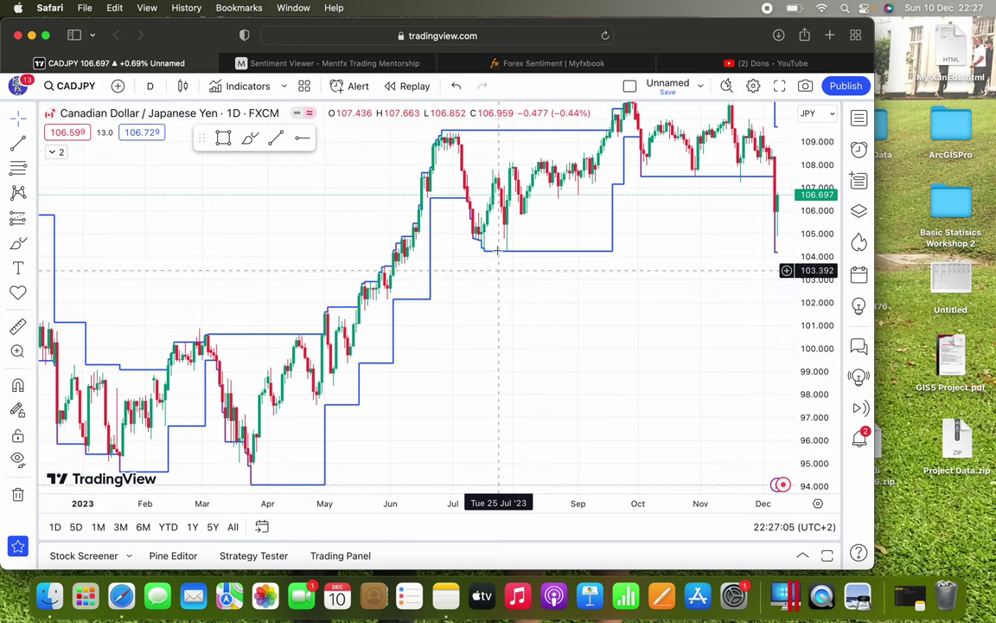
{"action": "left_click_drag", "start_coordinate": [552, 303], "coordinate": [502, 302]}
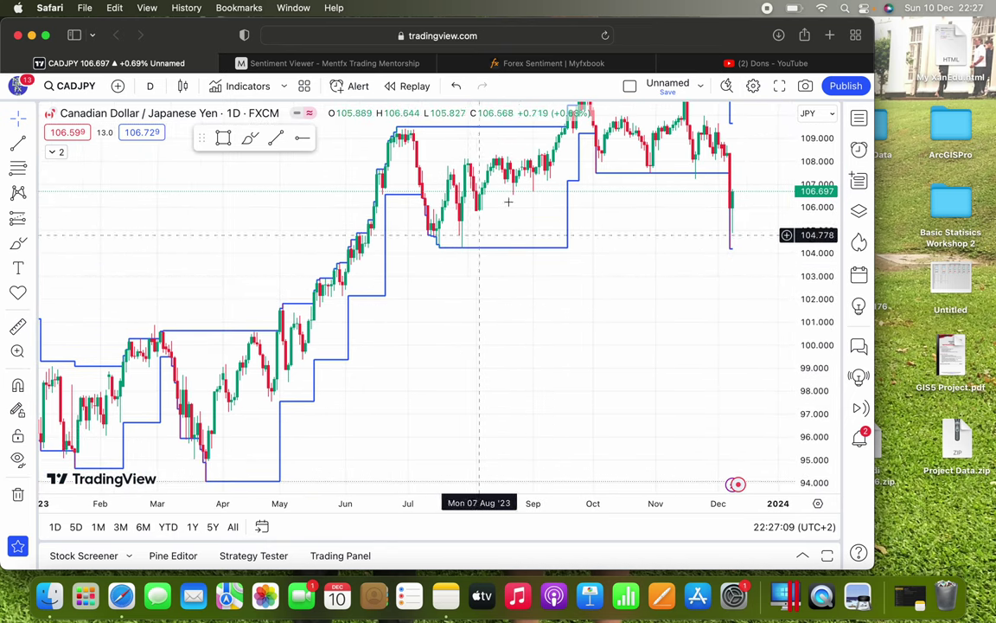
{"action": "left_click_drag", "start_coordinate": [436, 329], "coordinate": [511, 273]}
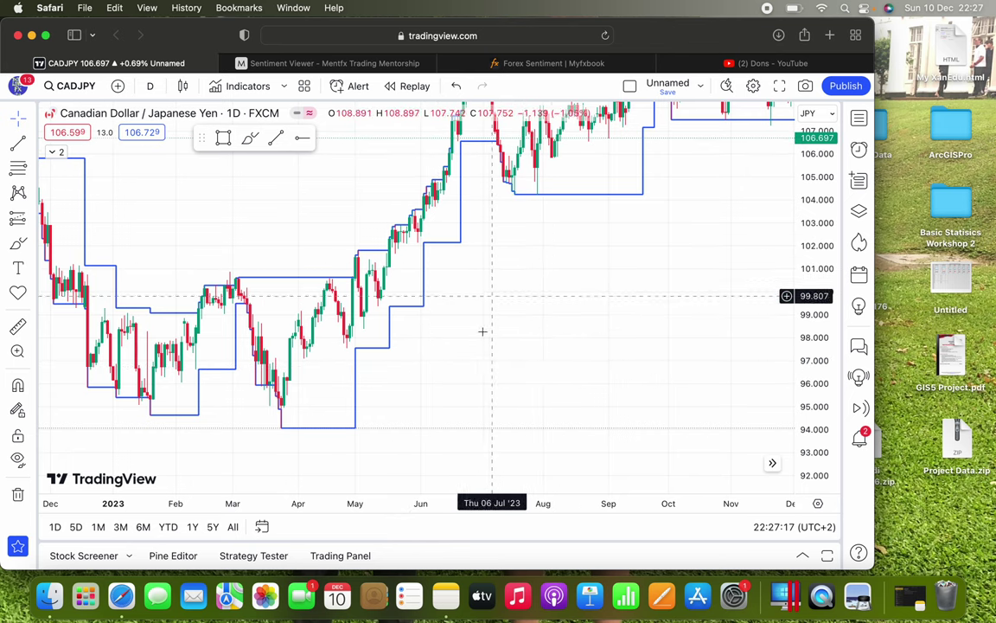
{"action": "left_click_drag", "start_coordinate": [569, 177], "coordinate": [513, 274]}
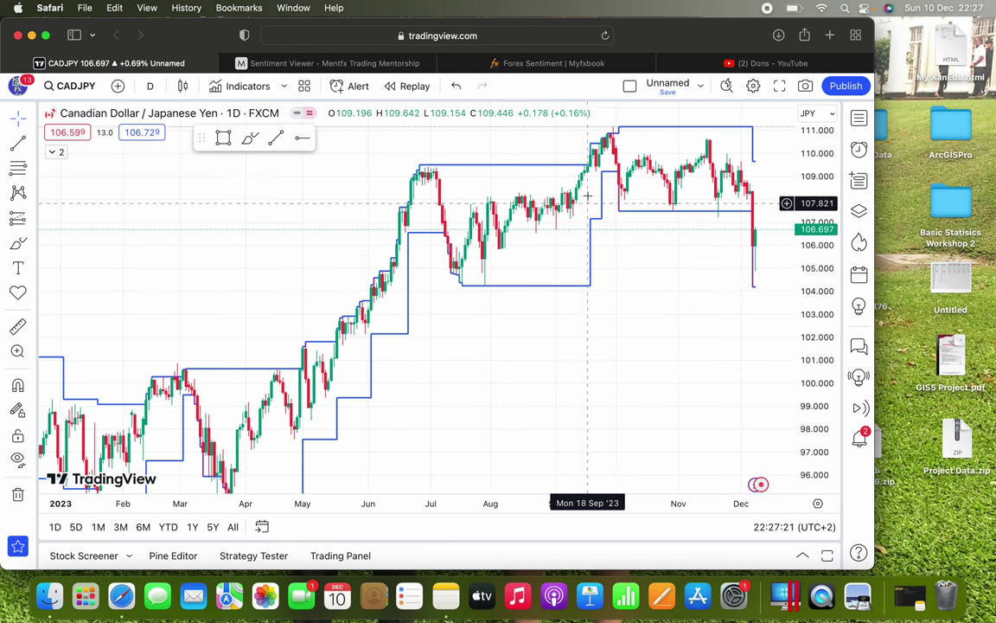
{"action": "left_click_drag", "start_coordinate": [449, 396], "coordinate": [513, 338]}
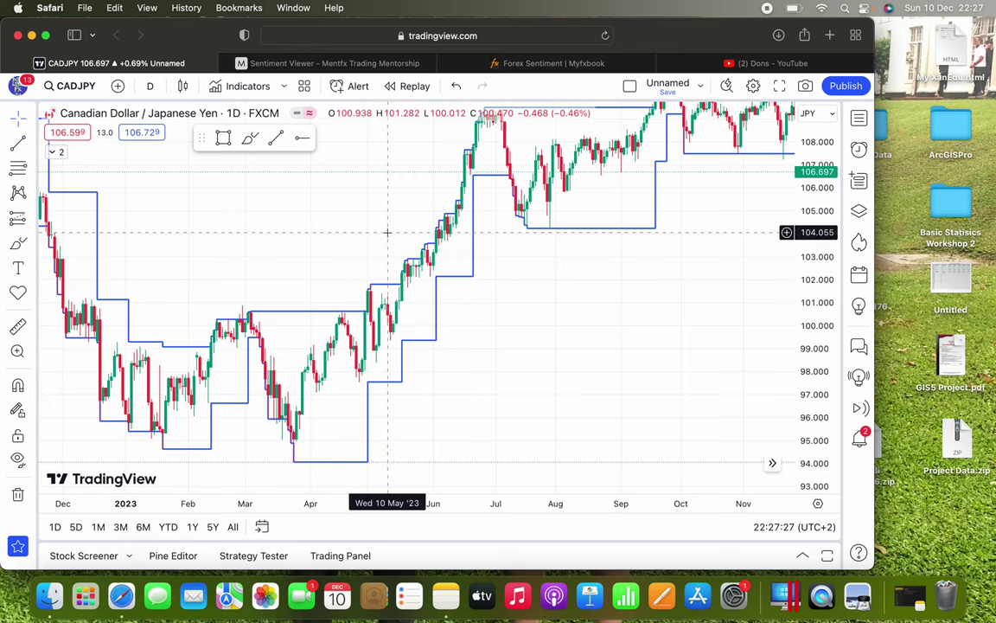
{"action": "left_click_drag", "start_coordinate": [583, 256], "coordinate": [546, 269]}
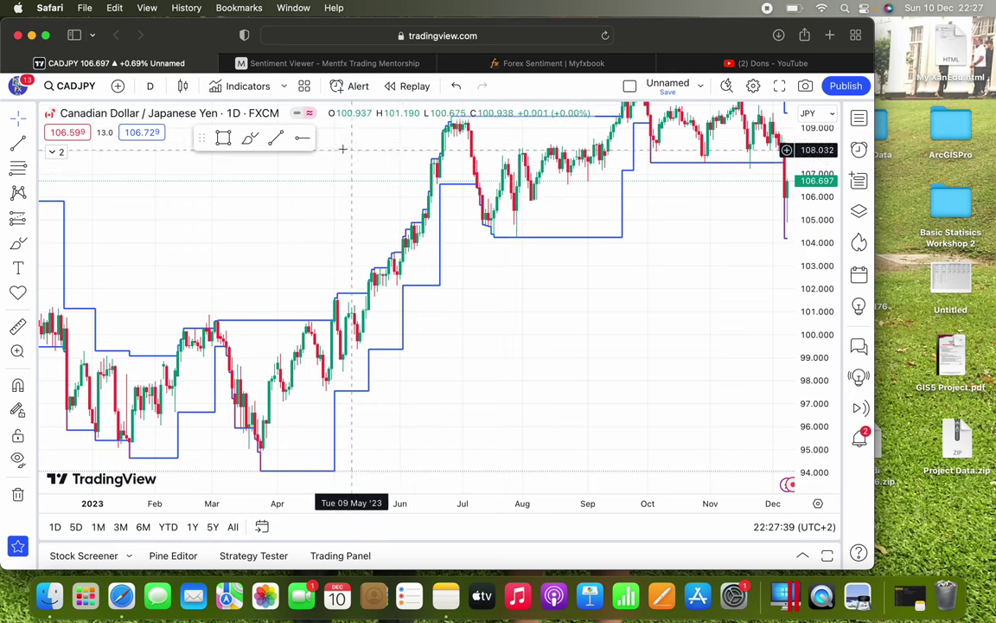
Look over the Mentfx sentiment table for jpy pairs and the uploads on the Dons YouTube channel
{"action": "left_click", "coordinate": [310, 65]}
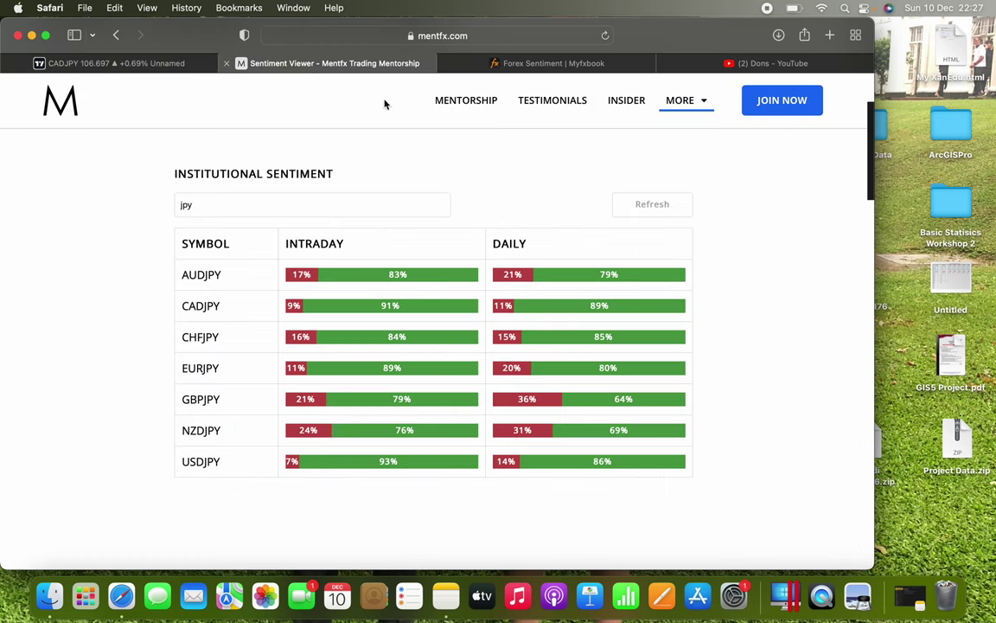
{"action": "left_click", "coordinate": [756, 65]}
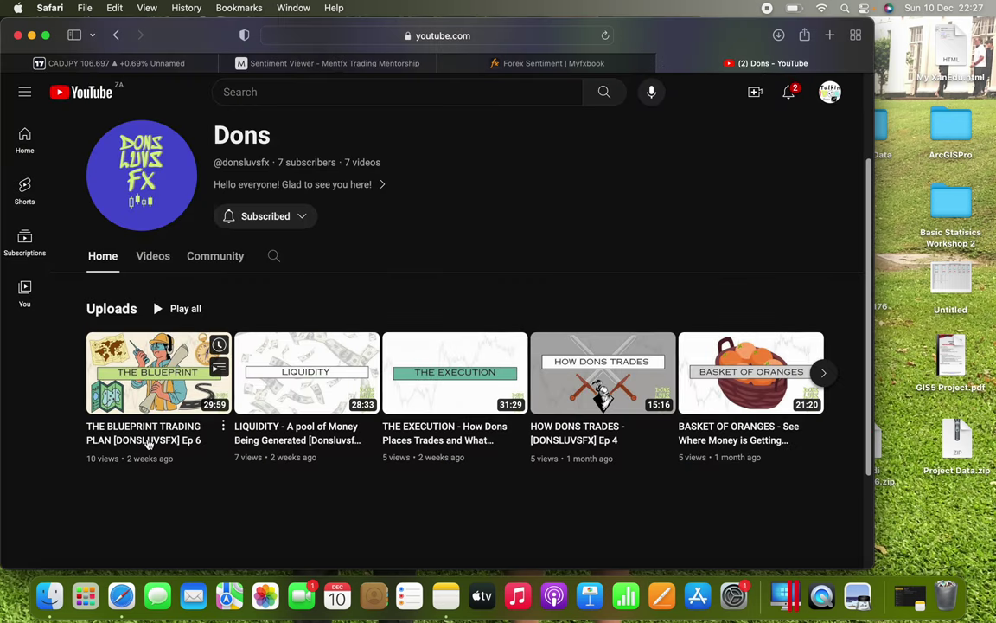
{"action": "left_click", "coordinate": [298, 66]}
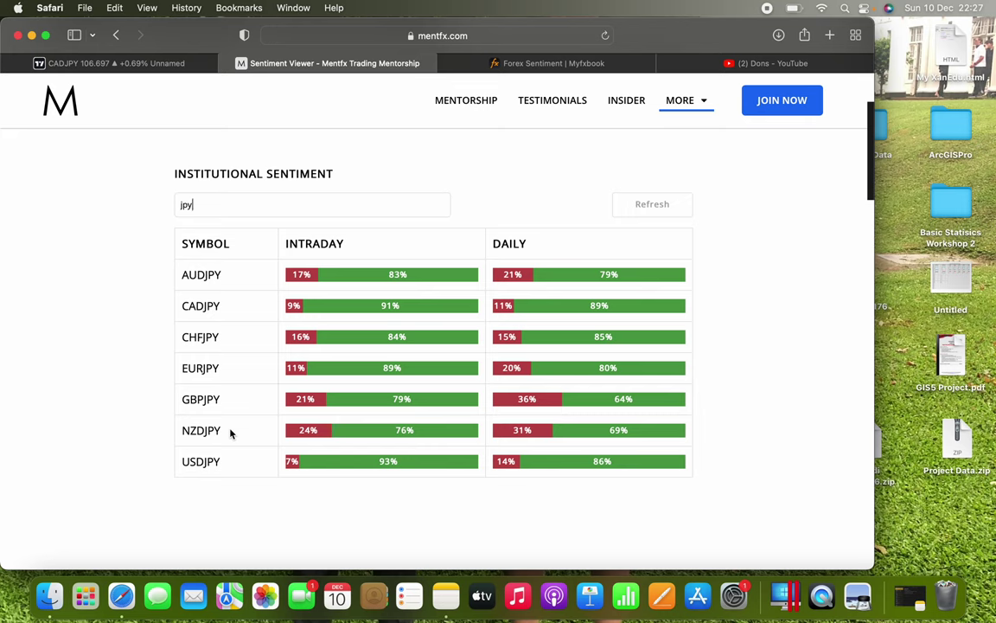
{"action": "left_click", "coordinate": [762, 63]}
{"action": "left_click", "coordinate": [327, 63]}
Return to the CADJPY chart and examine the structure lines around the July to December 2023 price swings
{"action": "left_click", "coordinate": [147, 64]}
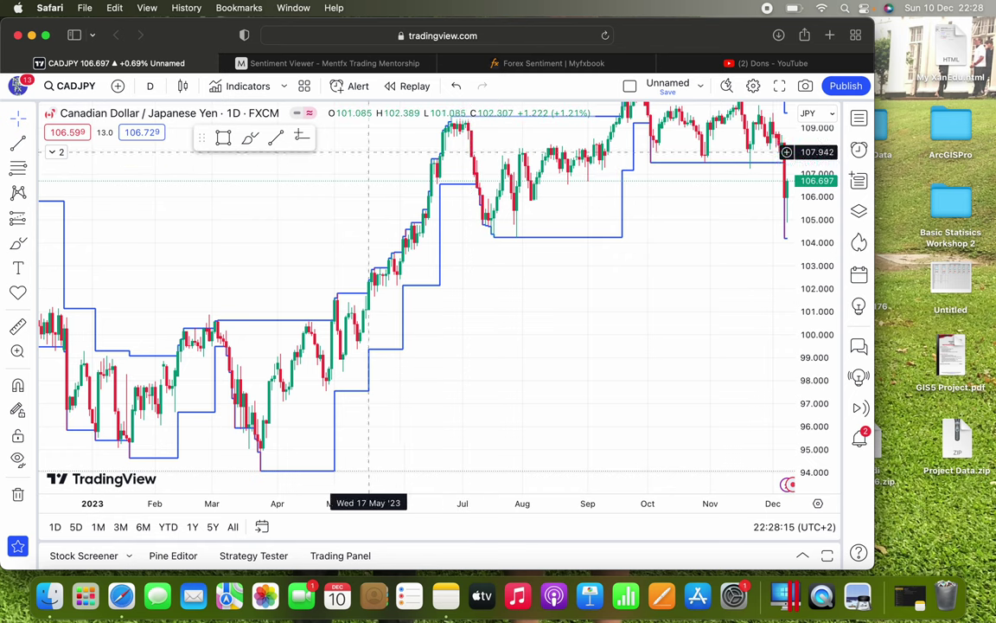
{"action": "left_click_drag", "start_coordinate": [576, 299], "coordinate": [528, 357]}
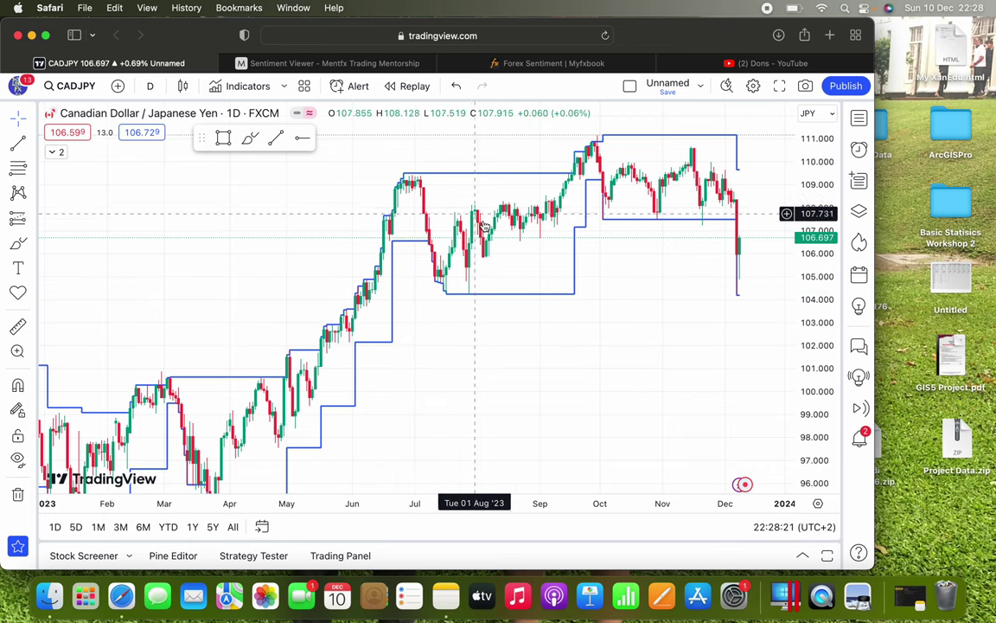
{"action": "left_click_drag", "start_coordinate": [630, 346], "coordinate": [705, 259]}
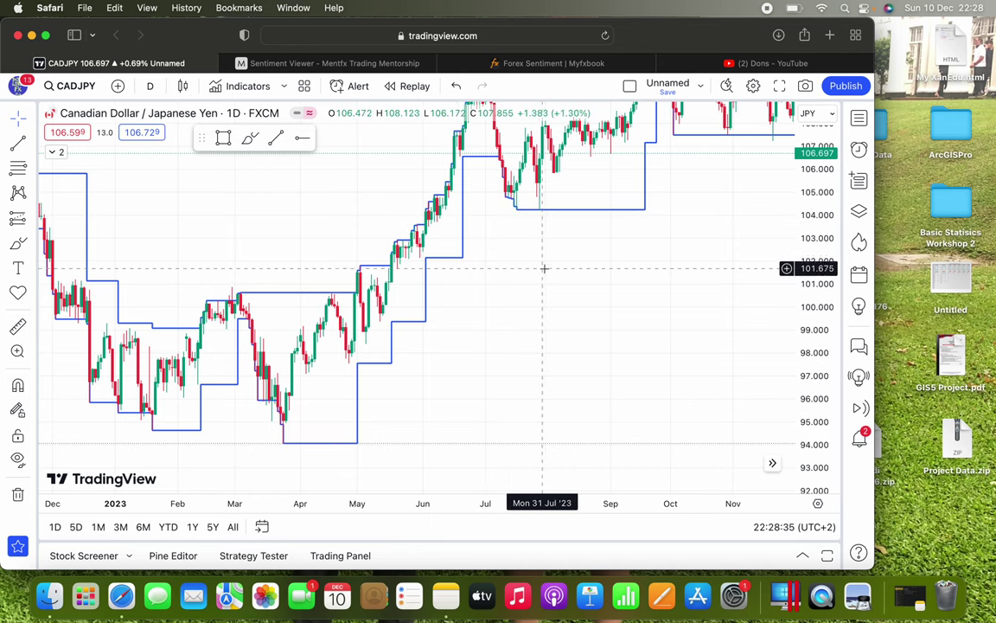
{"action": "left_click_drag", "start_coordinate": [545, 267], "coordinate": [509, 315]}
Glance at the Mentfx and Myfxbook sentiment tables, ending back on the CADJPY chart
{"action": "left_click", "coordinate": [328, 64]}
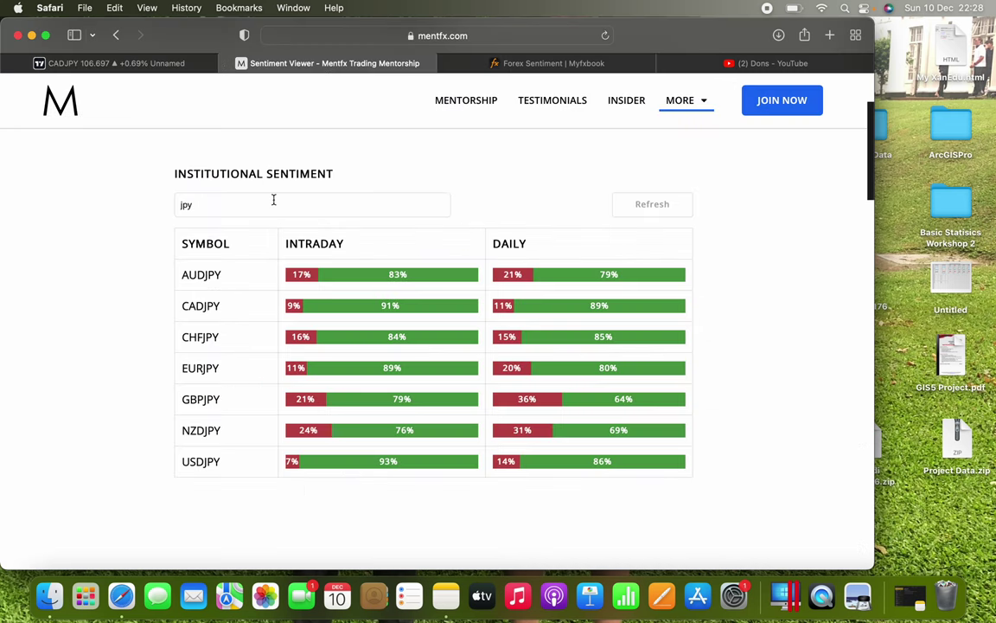
{"action": "left_click", "coordinate": [540, 63]}
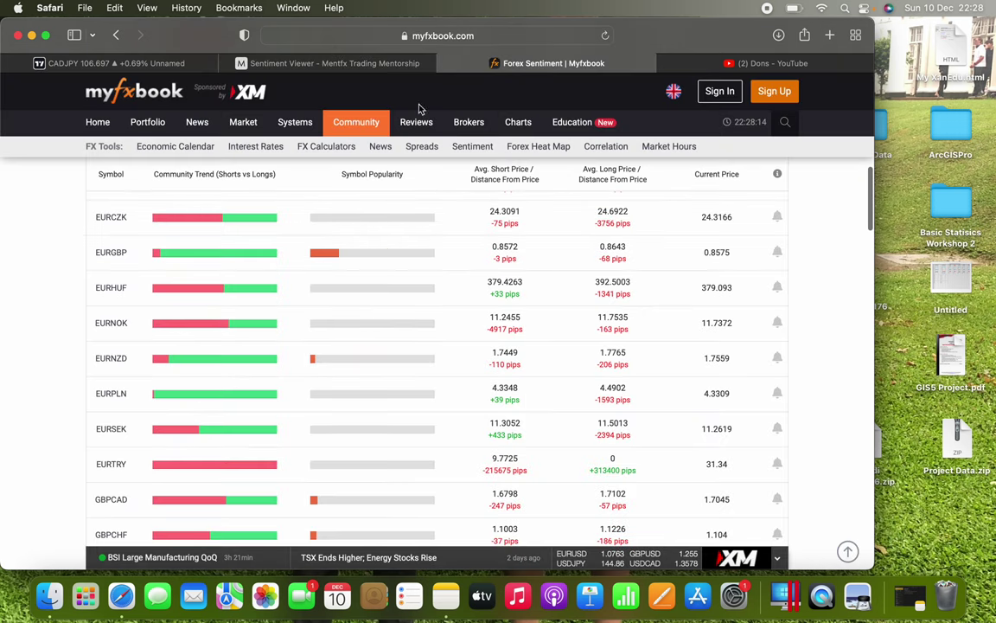
{"action": "left_click", "coordinate": [153, 64]}
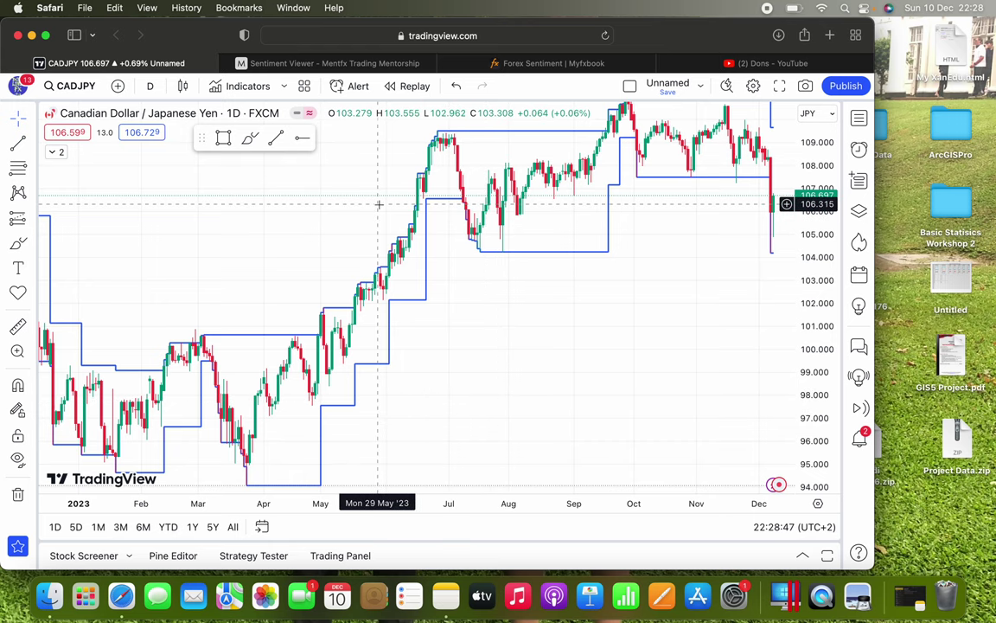
Glance at the Dons YouTube channel and the Mentfx jpy sentiment table between looks at the CADJPY chart
{"action": "key", "text": "ctrl+shift+Tab"}
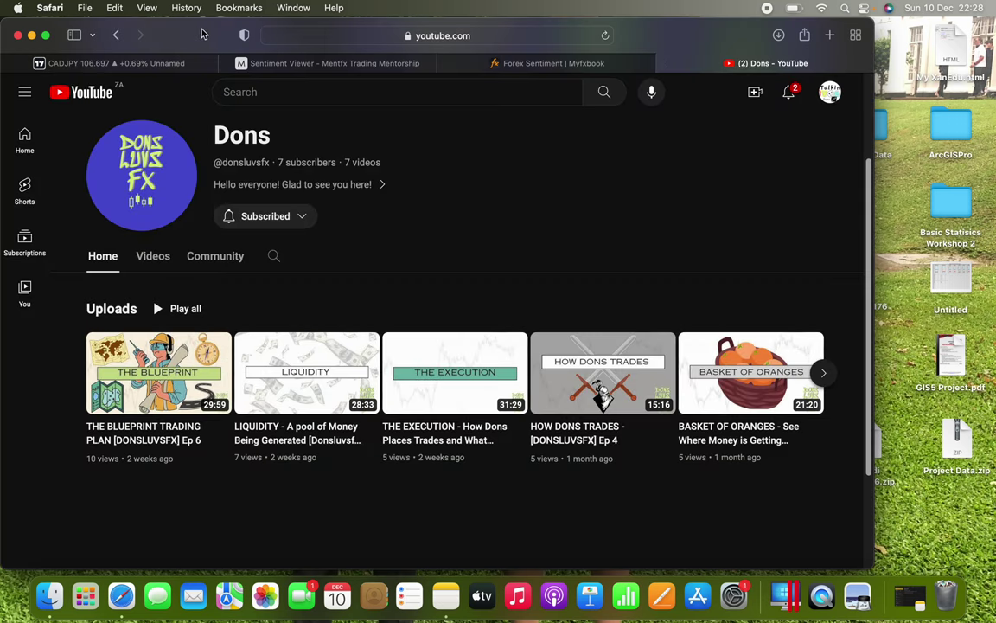
{"action": "left_click", "coordinate": [112, 64]}
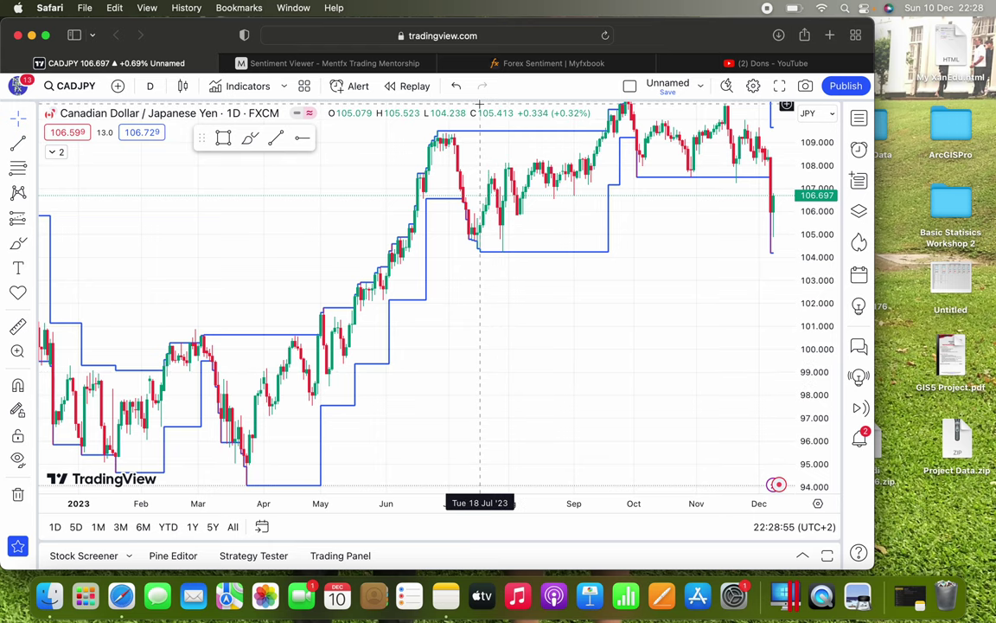
{"action": "left_click", "coordinate": [389, 64]}
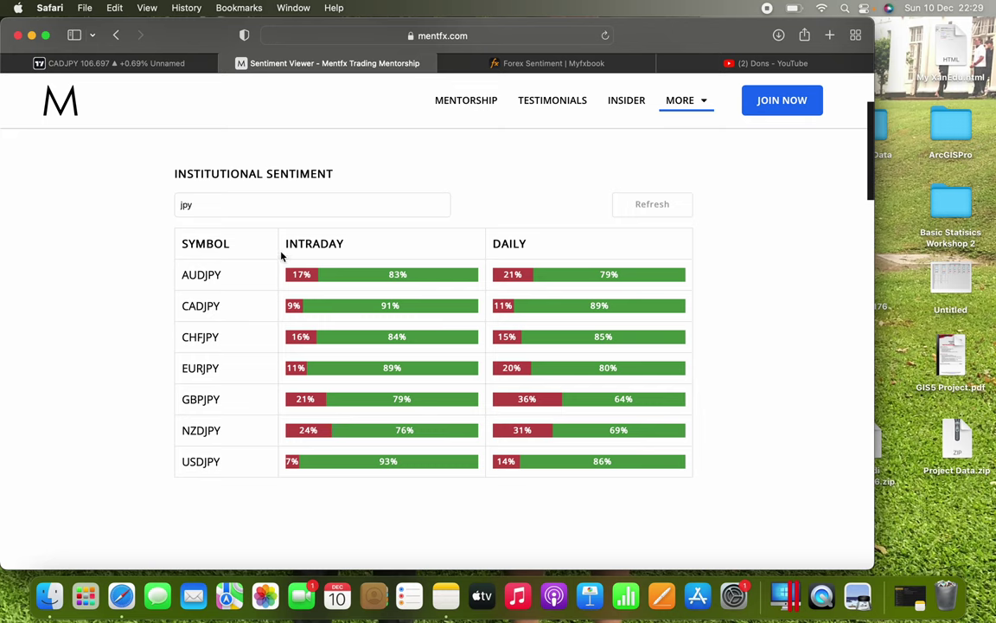
{"action": "left_click", "coordinate": [101, 62]}
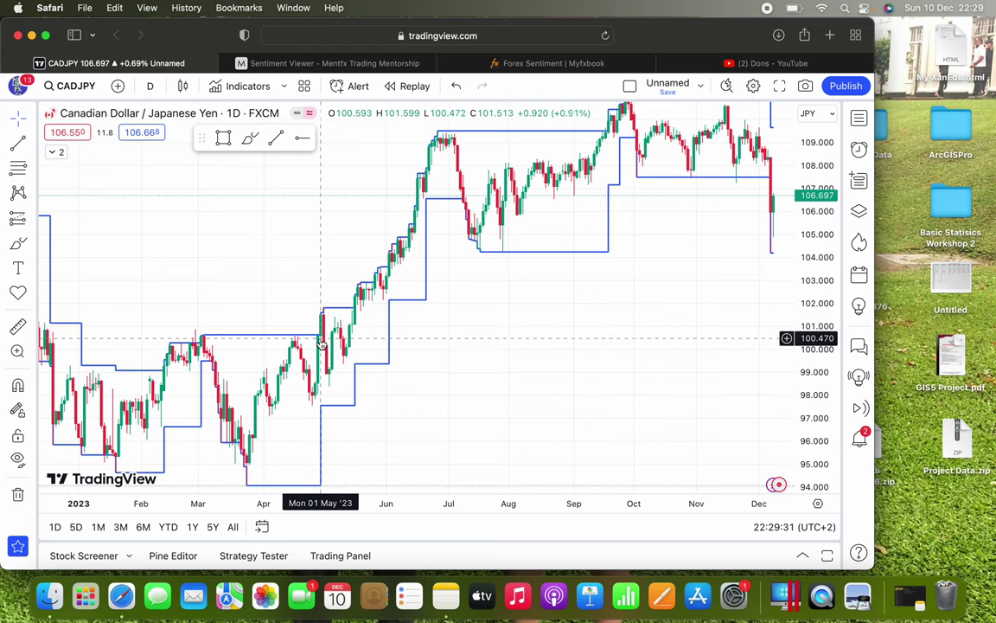
{"action": "left_click", "coordinate": [722, 65]}
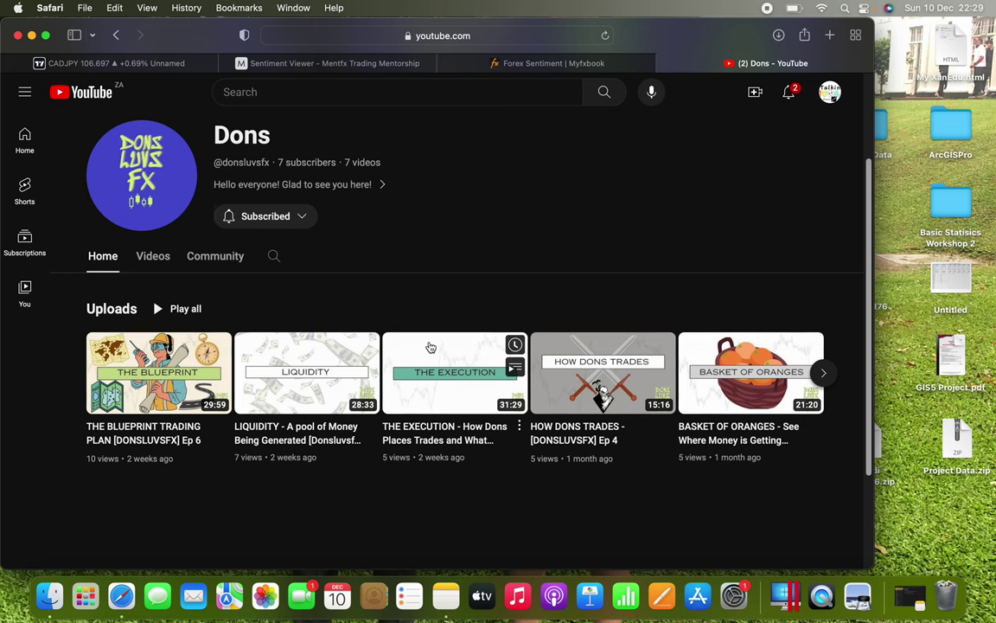
{"action": "left_click", "coordinate": [138, 63]}
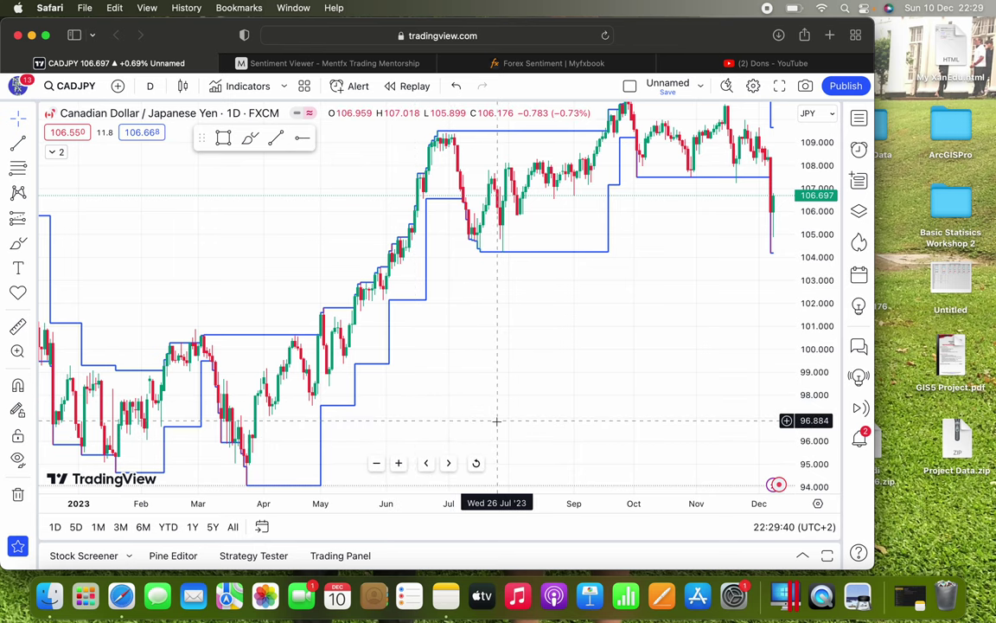
Examine the February to June 2023 CADJPY swings up close and check the Mentfx jpy sentiment table
{"action": "left_click_drag", "start_coordinate": [456, 403], "coordinate": [646, 247]}
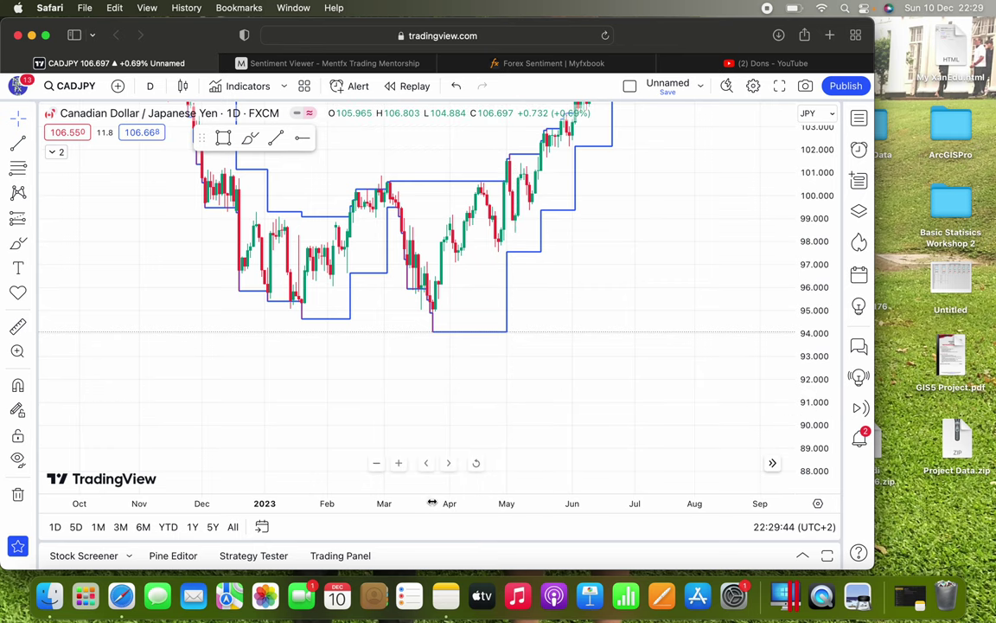
{"action": "left_click_drag", "start_coordinate": [372, 508], "coordinate": [416, 509]}
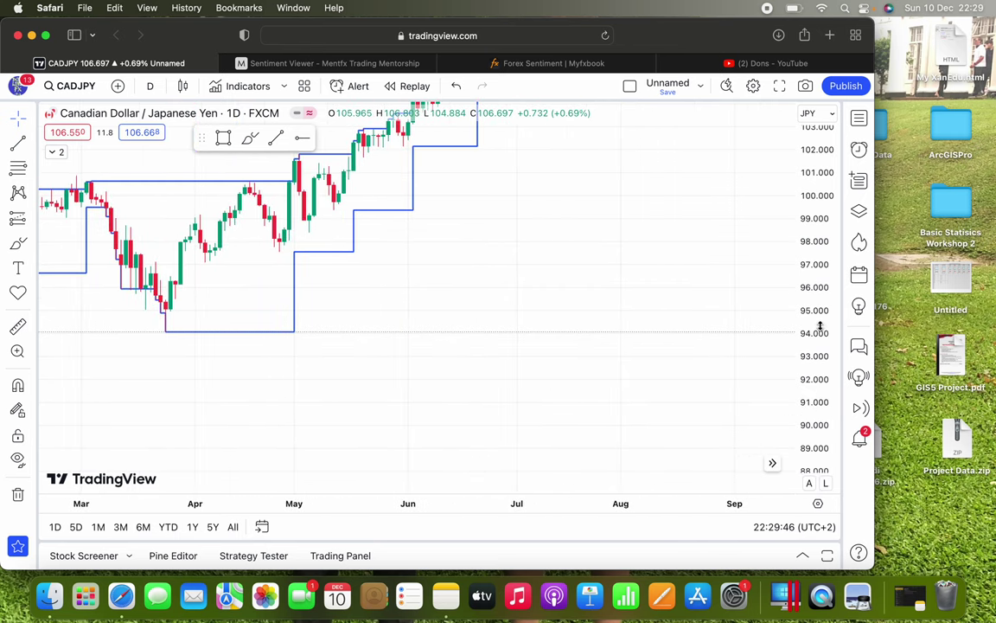
{"action": "left_click_drag", "start_coordinate": [739, 294], "coordinate": [786, 234]}
{"action": "left_click_drag", "start_coordinate": [484, 274], "coordinate": [589, 344]}
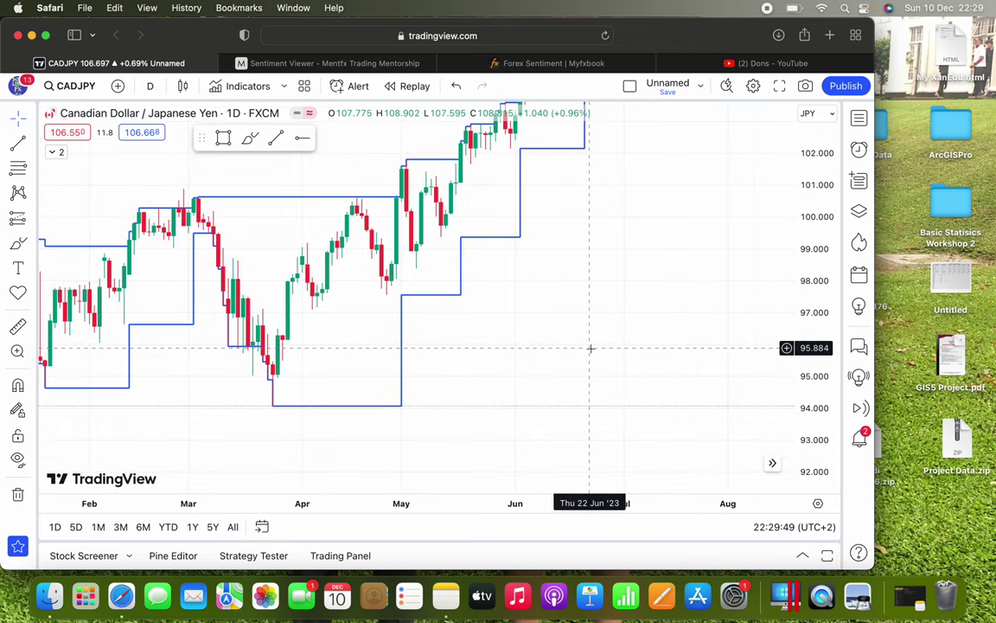
{"action": "left_click", "coordinate": [329, 63]}
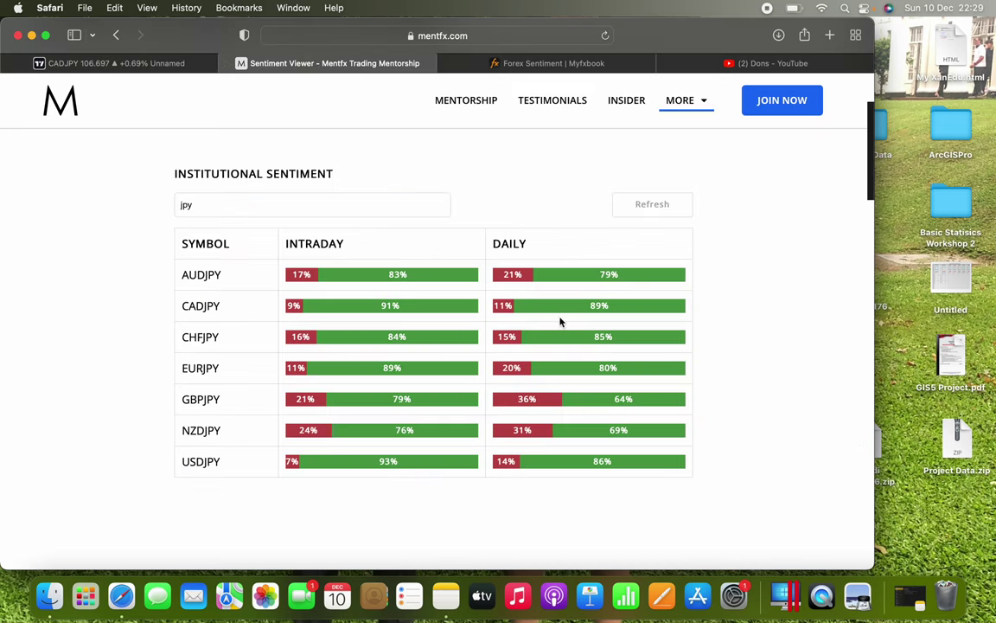
{"action": "left_click", "coordinate": [113, 63]}
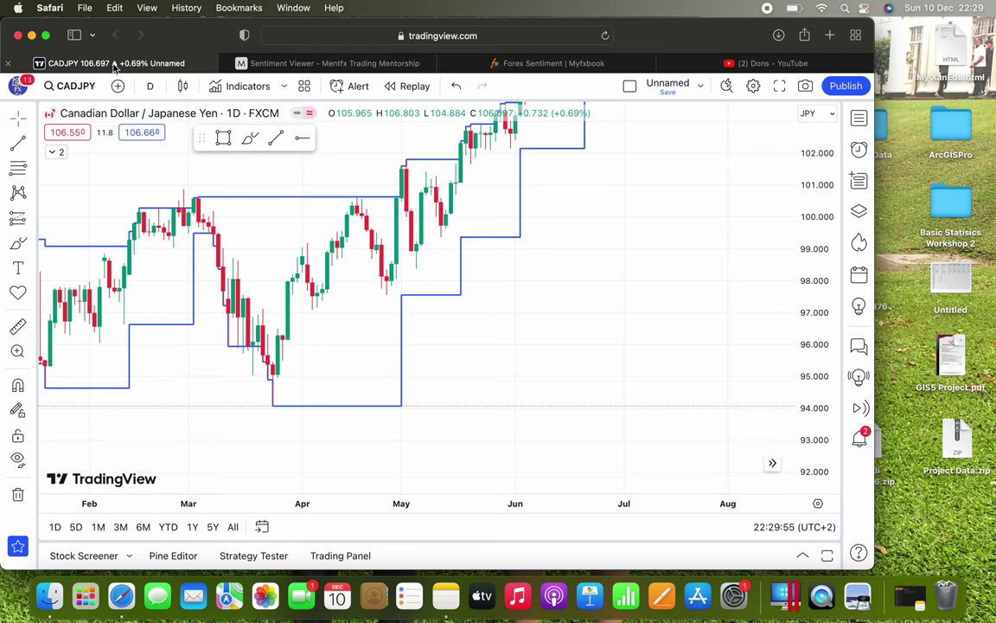
Hide the mentfx Structure indicator and draw a rectangle from the late-March 2023 low to late July, spanning about 94.04 to 95.45
{"action": "left_click", "coordinate": [225, 139]}
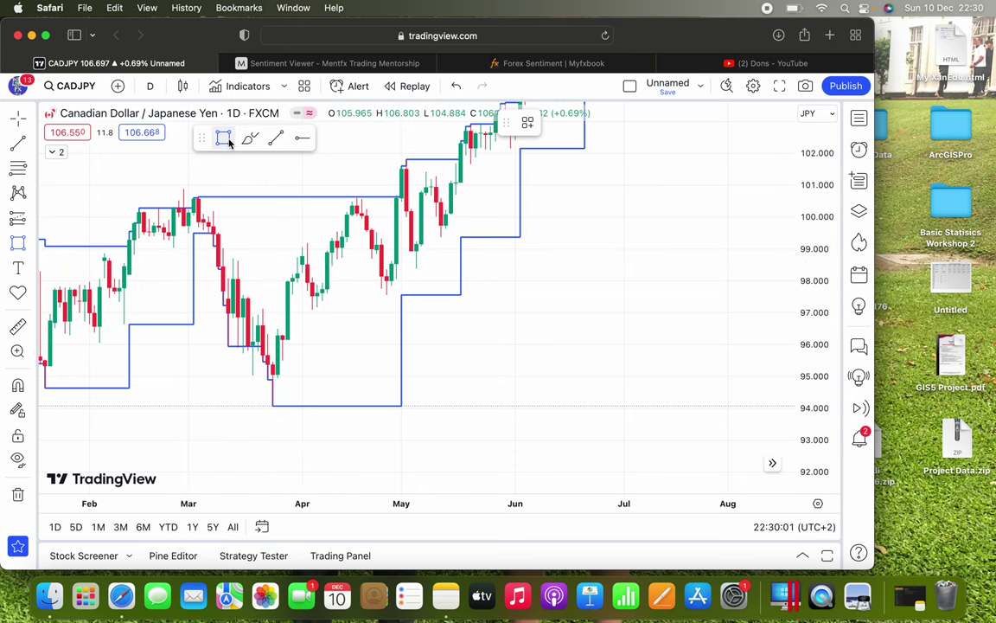
{"action": "left_click", "coordinate": [59, 155]}
{"action": "left_click", "coordinate": [136, 152]}
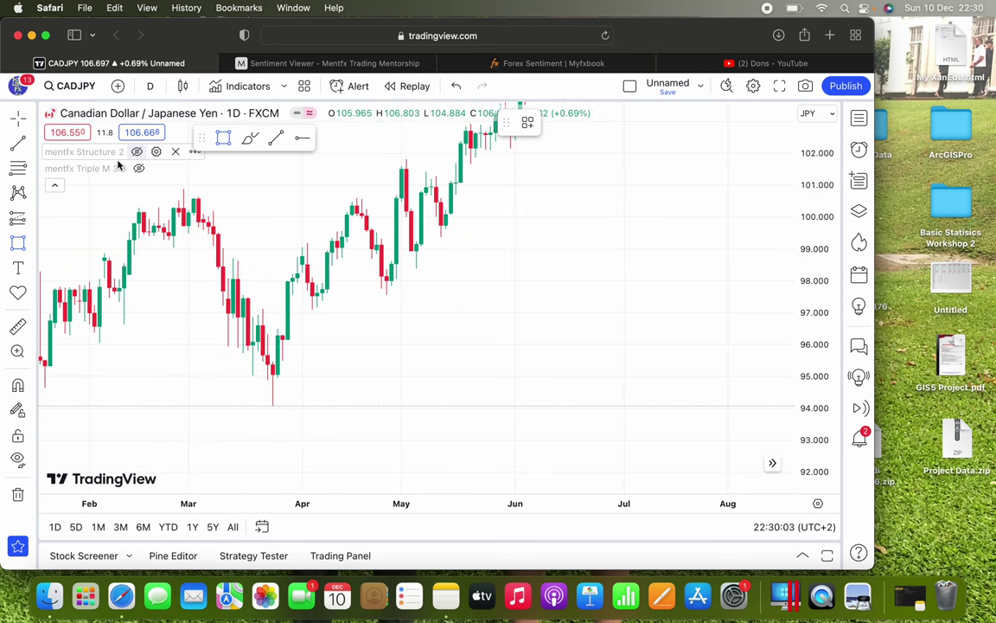
{"action": "left_click", "coordinate": [54, 185]}
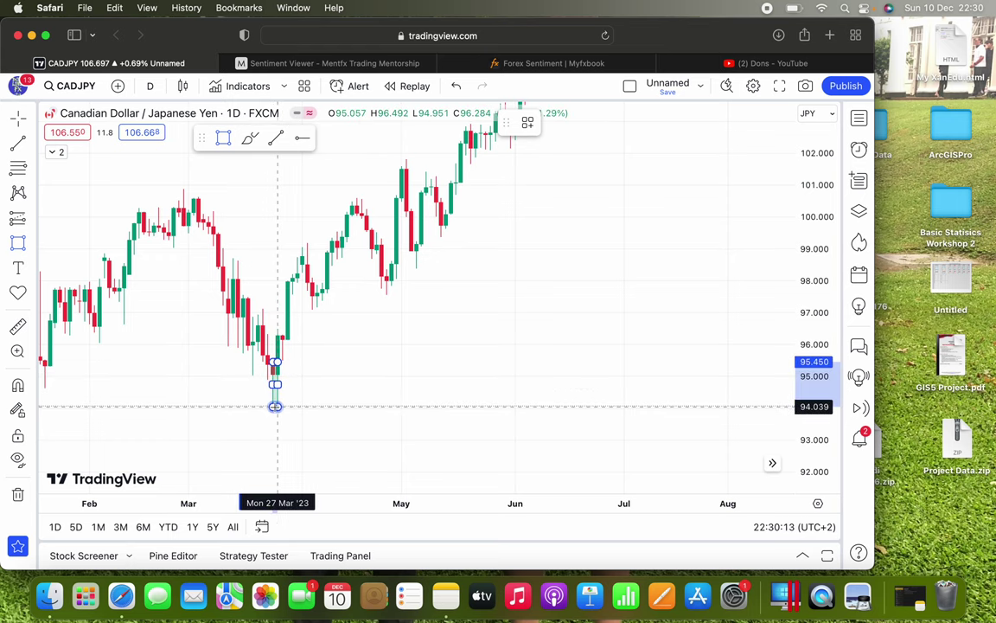
{"action": "left_click_drag", "start_coordinate": [275, 384], "coordinate": [688, 385]}
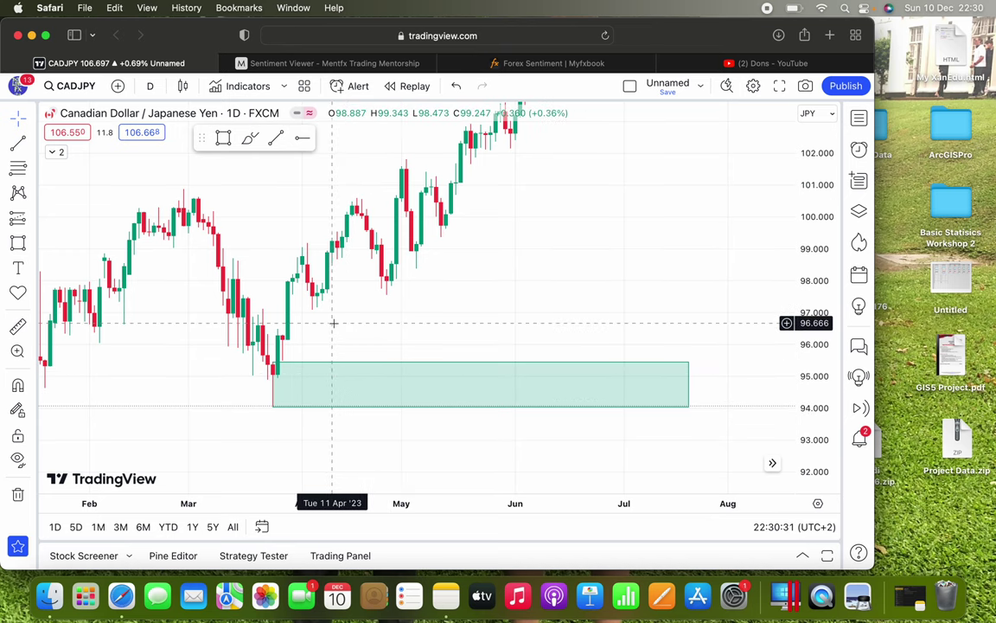
Draw a second rectangle just above the first, from 28 March to 20 July 2023, spanning about 95.39 to 96.32
{"action": "left_click", "coordinate": [224, 143]}
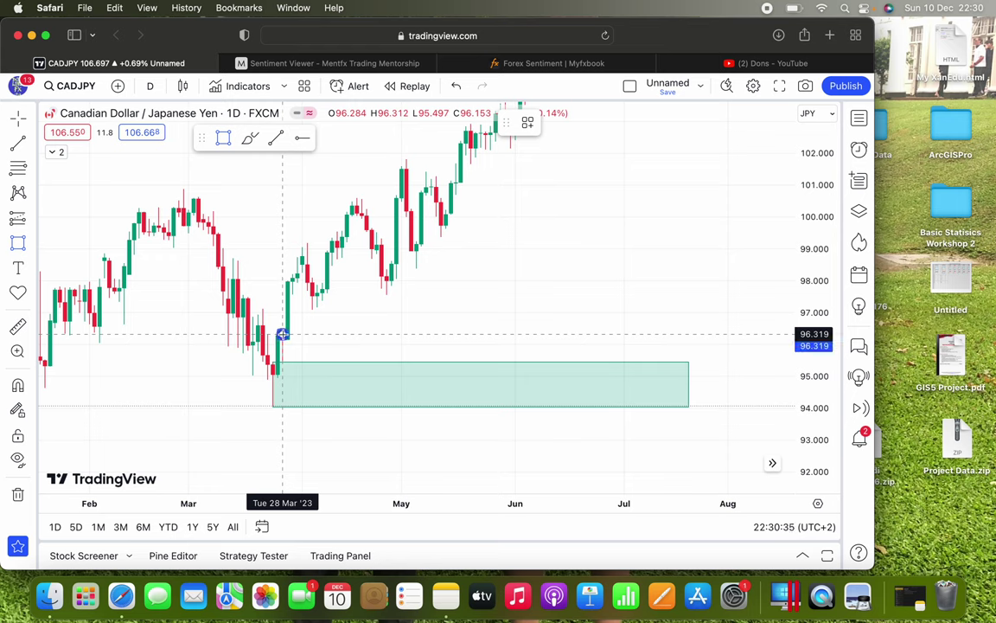
{"action": "mouse_move", "coordinate": [282, 334]}
{"action": "left_mouse_down"}
{"action": "mouse_move", "coordinate": [281, 363]}
{"action": "mouse_move", "coordinate": [688, 348]}
{"action": "left_mouse_up"}
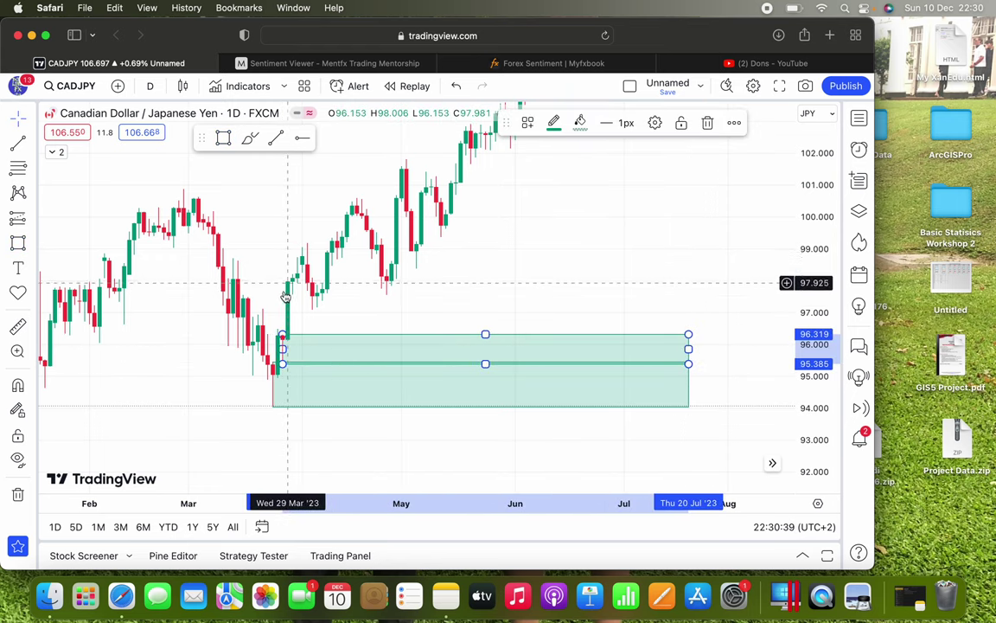
{"action": "left_click", "coordinate": [362, 328]}
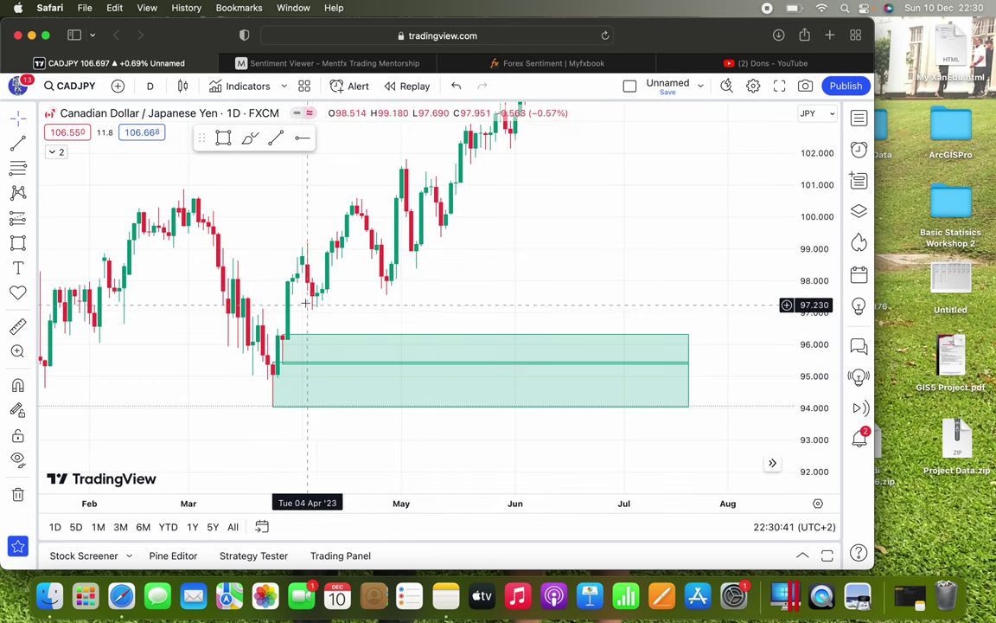
{"action": "left_click_drag", "start_coordinate": [382, 314], "coordinate": [373, 324]}
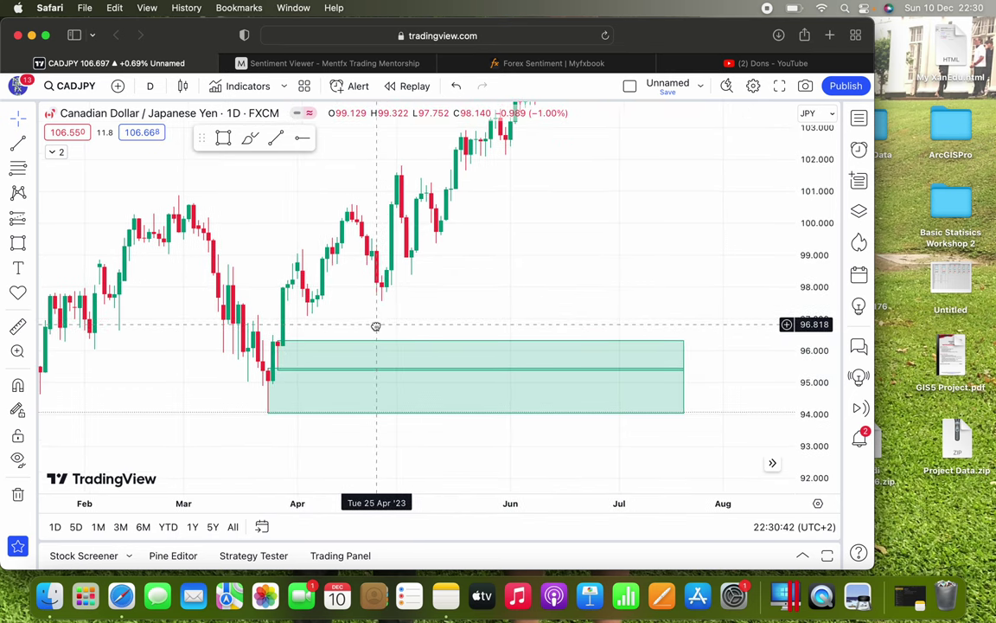
{"action": "left_click", "coordinate": [278, 350]}
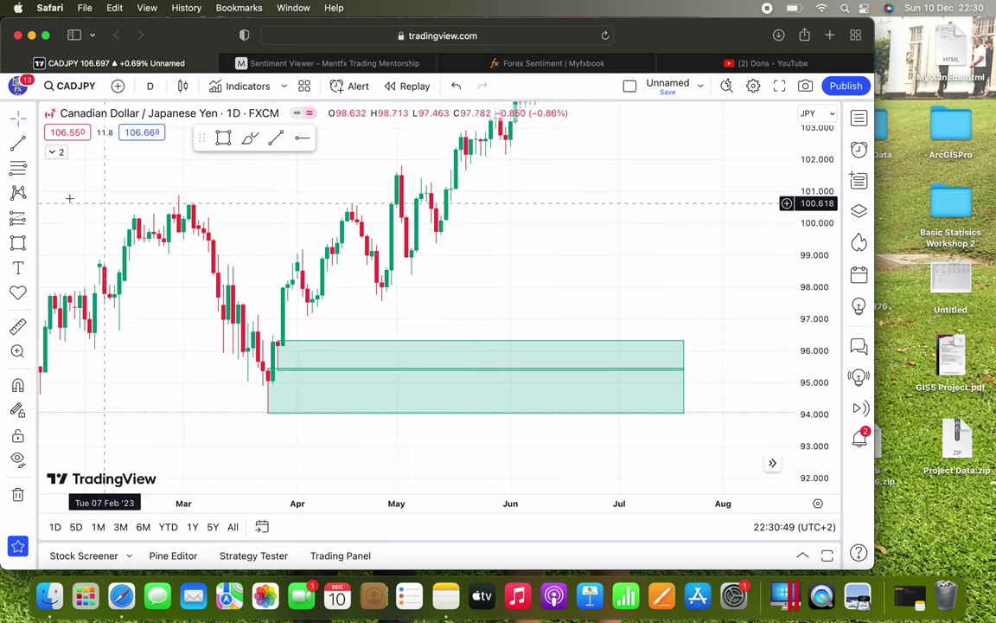
Draw a rectangle from the 26 April 2023 swing-low candle to about 1 August, spanning about 97.58 to 98.32
{"action": "left_click", "coordinate": [223, 140]}
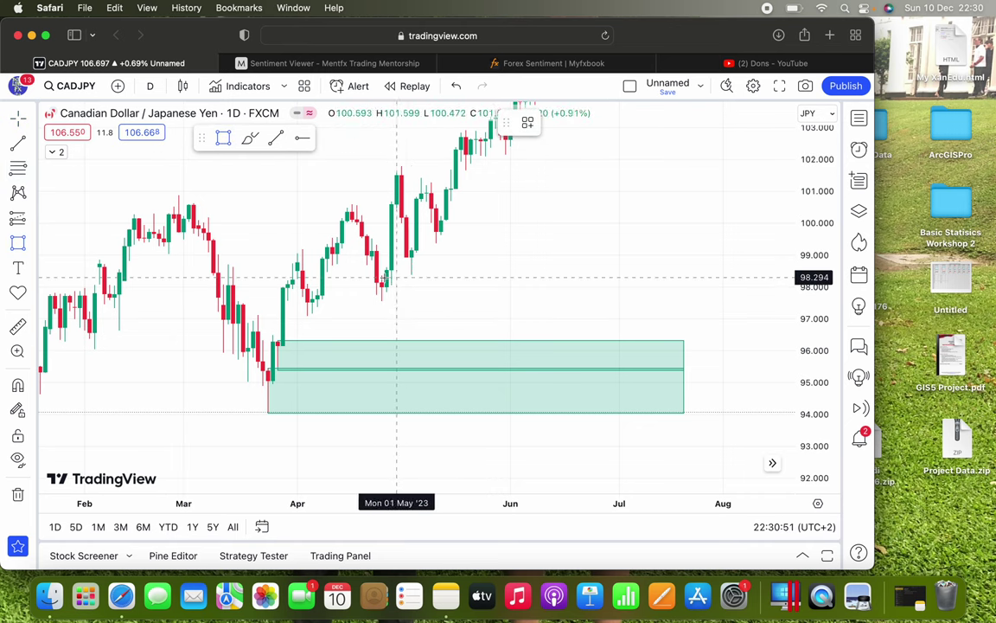
{"action": "left_click", "coordinate": [382, 277]}
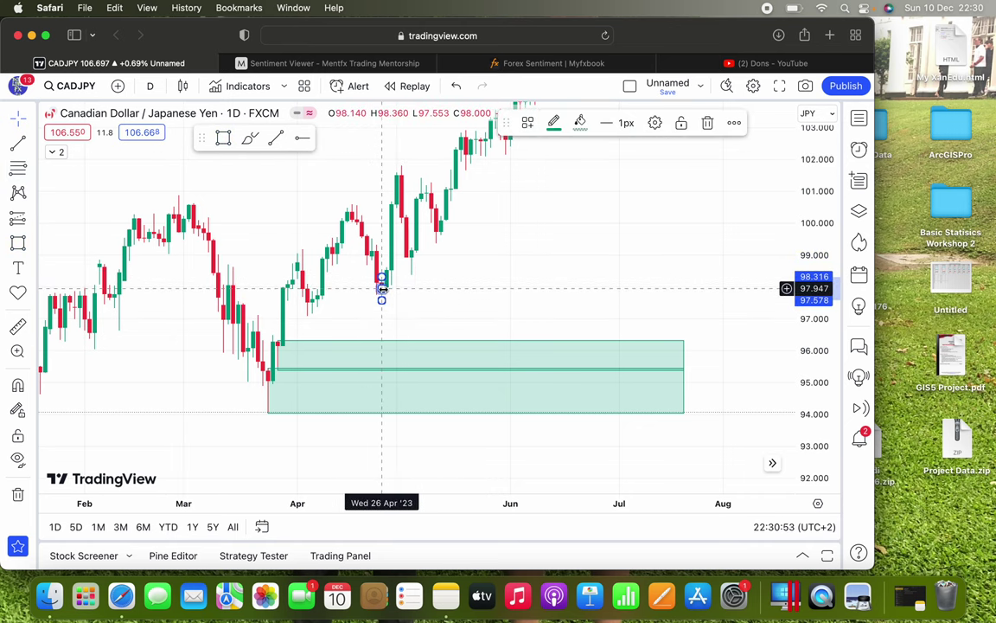
{"action": "left_click", "coordinate": [723, 299]}
{"action": "left_click", "coordinate": [624, 225]}
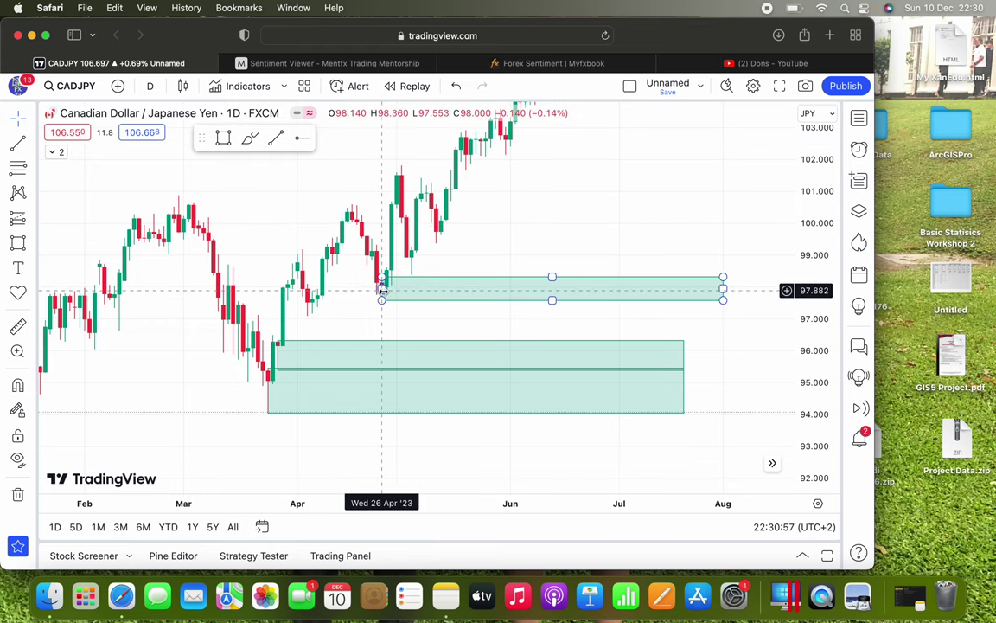
Draw a rectangle from the 1 May 2023 swing-high candle to 24 July, spanning about 100.47 to 101.62
{"action": "left_click", "coordinate": [224, 140]}
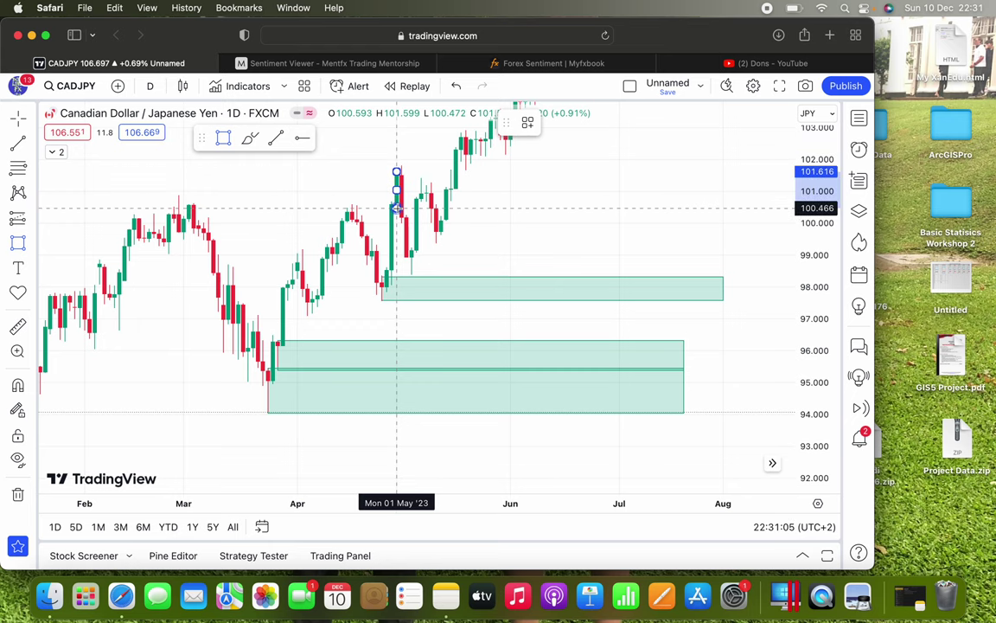
{"action": "left_click", "coordinate": [396, 171]}
{"action": "left_click", "coordinate": [694, 208]}
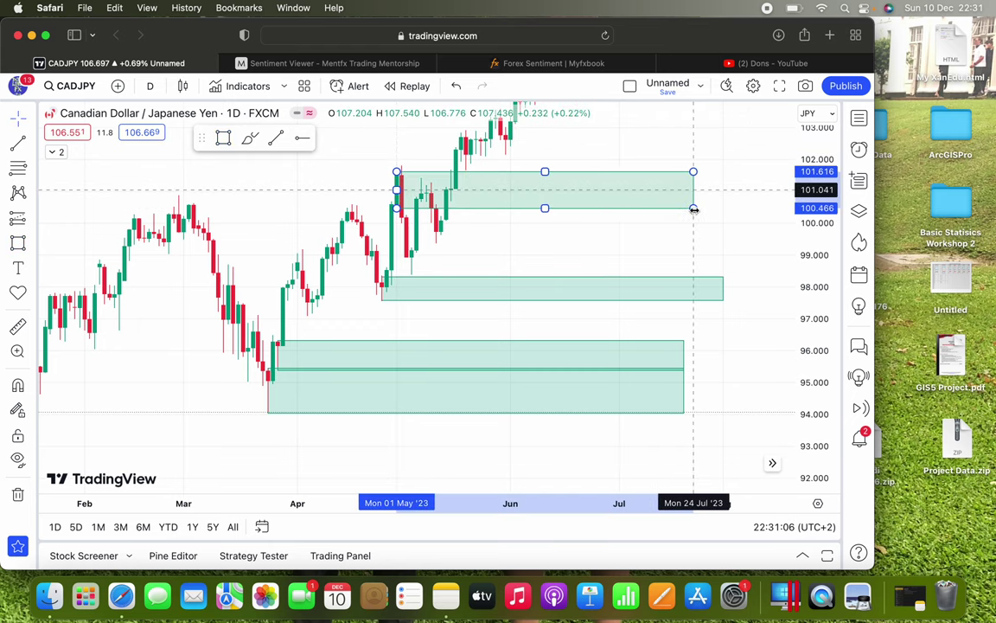
{"action": "left_click", "coordinate": [630, 167]}
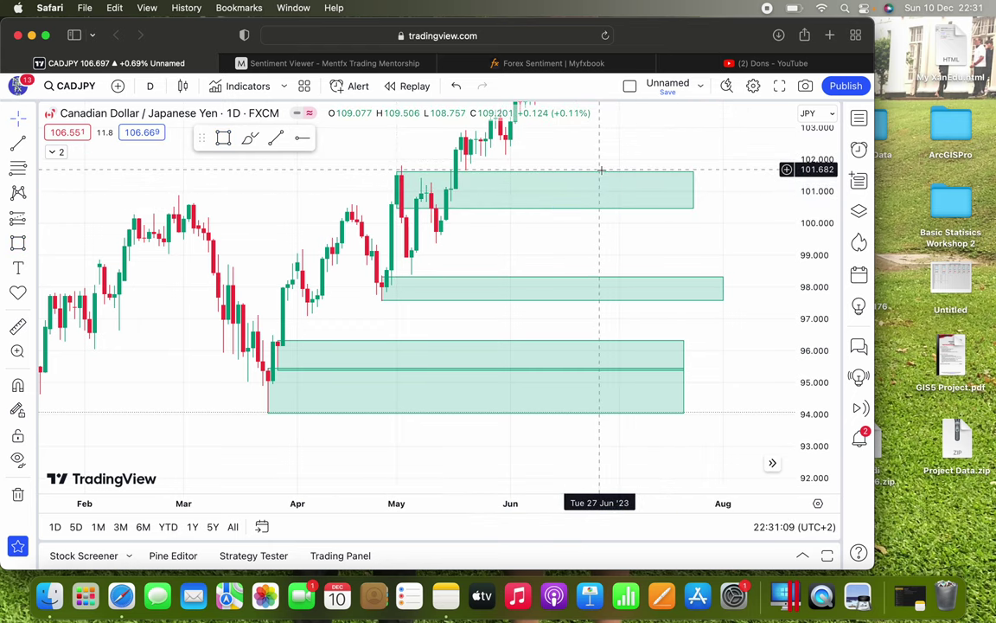
Change the fill colour of the rectangle at the 1 May swing high to red
{"action": "left_click", "coordinate": [596, 178]}
{"action": "left_click", "coordinate": [581, 123]}
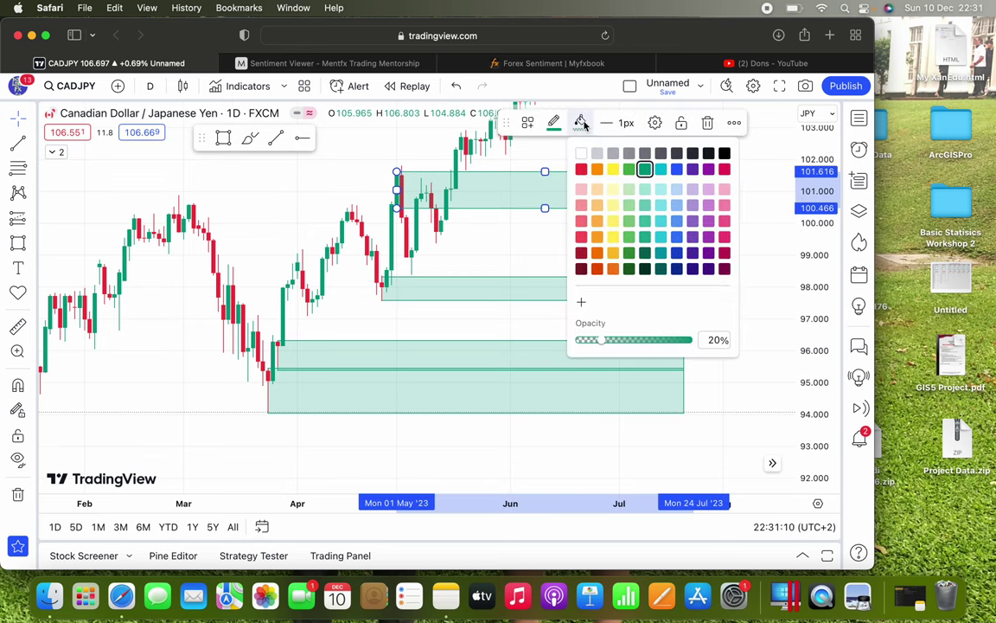
{"action": "left_click", "coordinate": [582, 171]}
{"action": "left_click", "coordinate": [692, 189]}
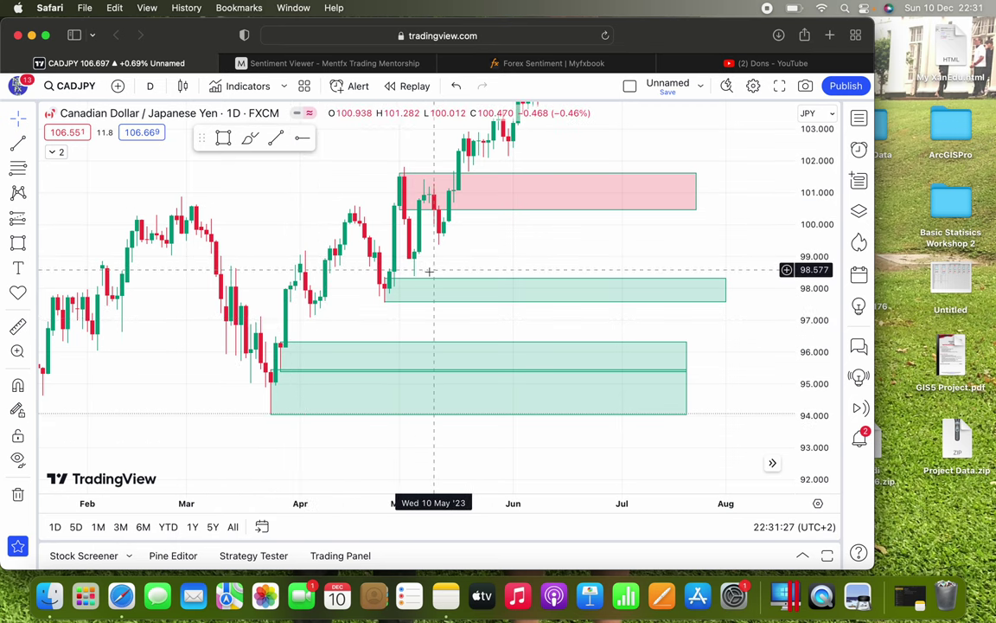
Show the mentfx Structure indicator on the chart again
{"action": "left_click", "coordinate": [57, 153]}
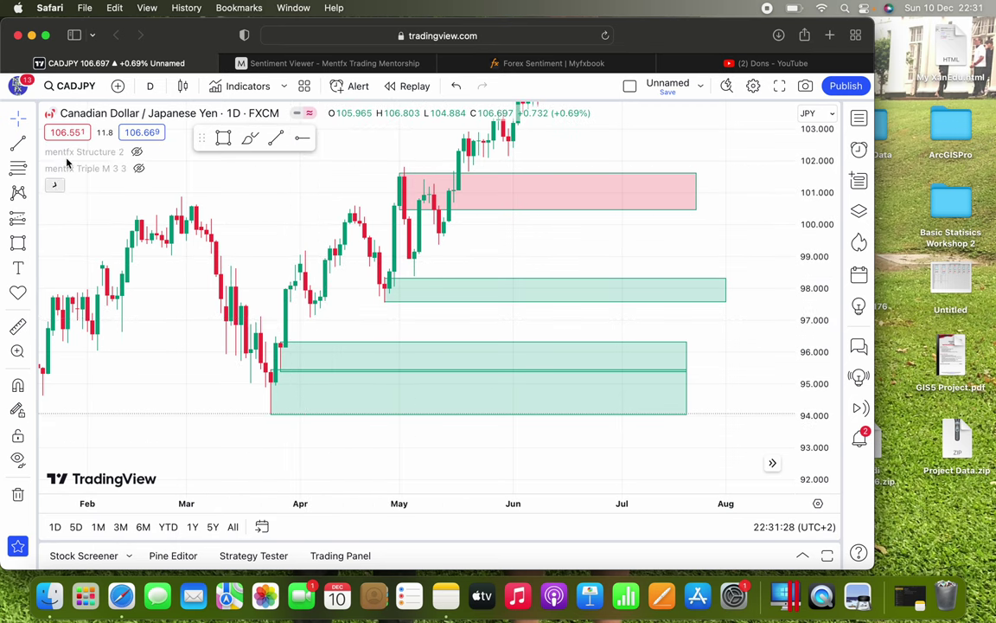
{"action": "left_click", "coordinate": [136, 151]}
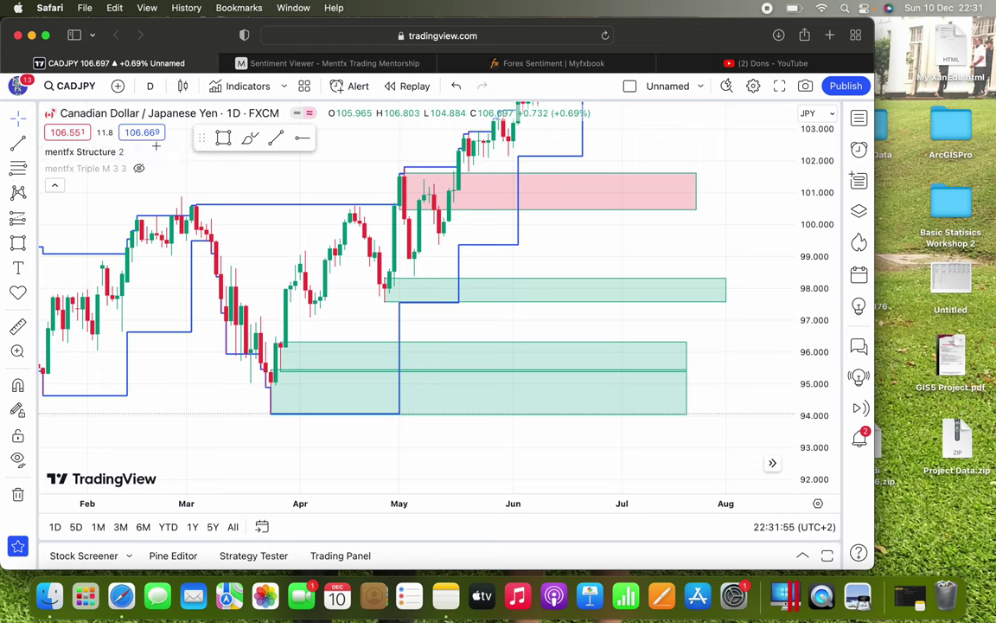
{"action": "mouse_move", "coordinate": [118, 158]}
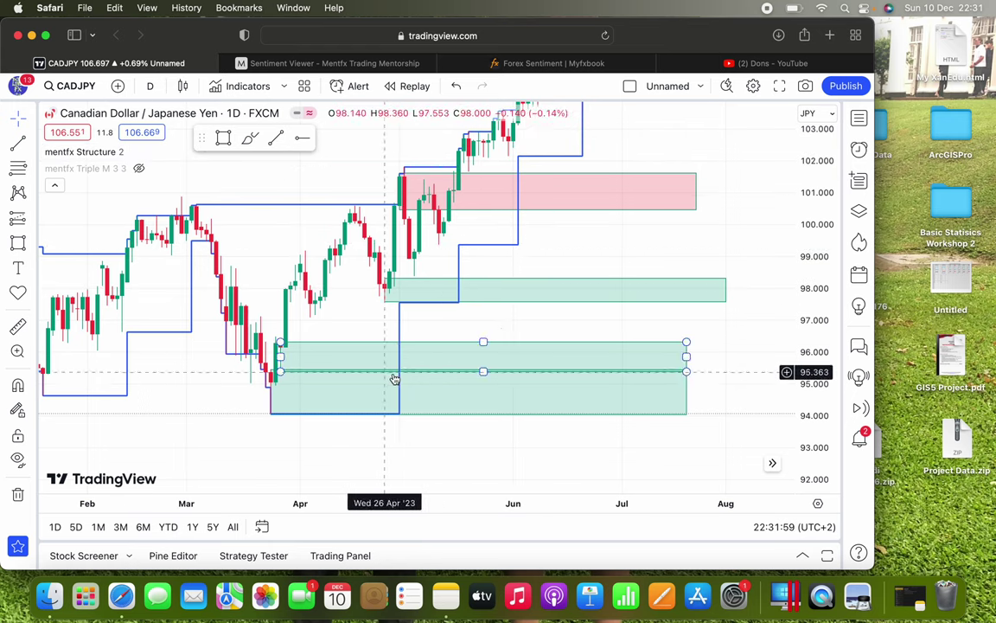
Compare the drawn zones with the structure lines from March to October 2023 and the Mentfx jpy sentiment
{"action": "left_click_drag", "start_coordinate": [580, 260], "coordinate": [378, 452]}
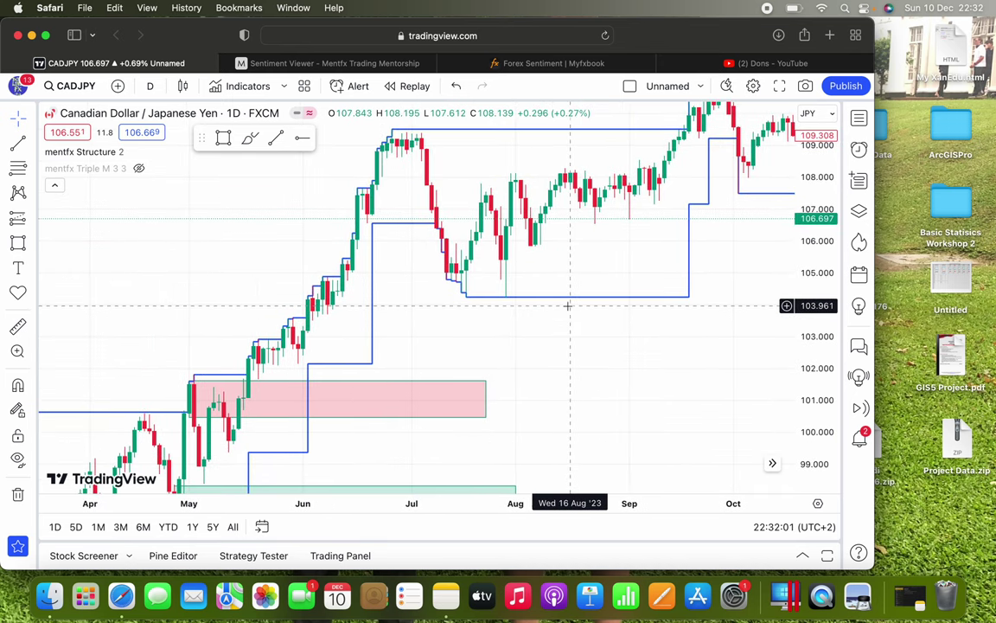
{"action": "left_click", "coordinate": [305, 64]}
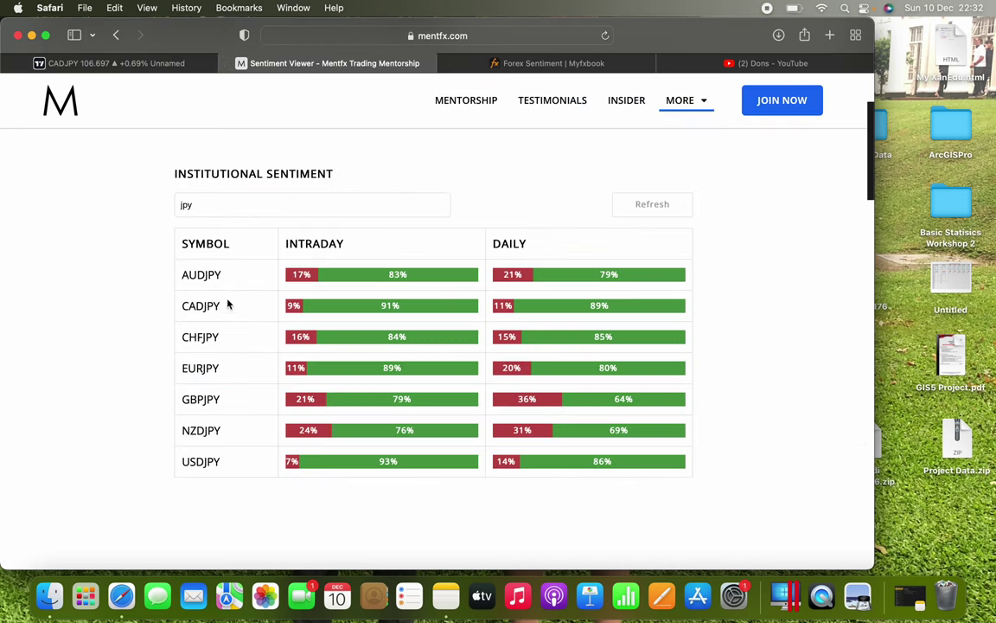
{"action": "left_click", "coordinate": [119, 63]}
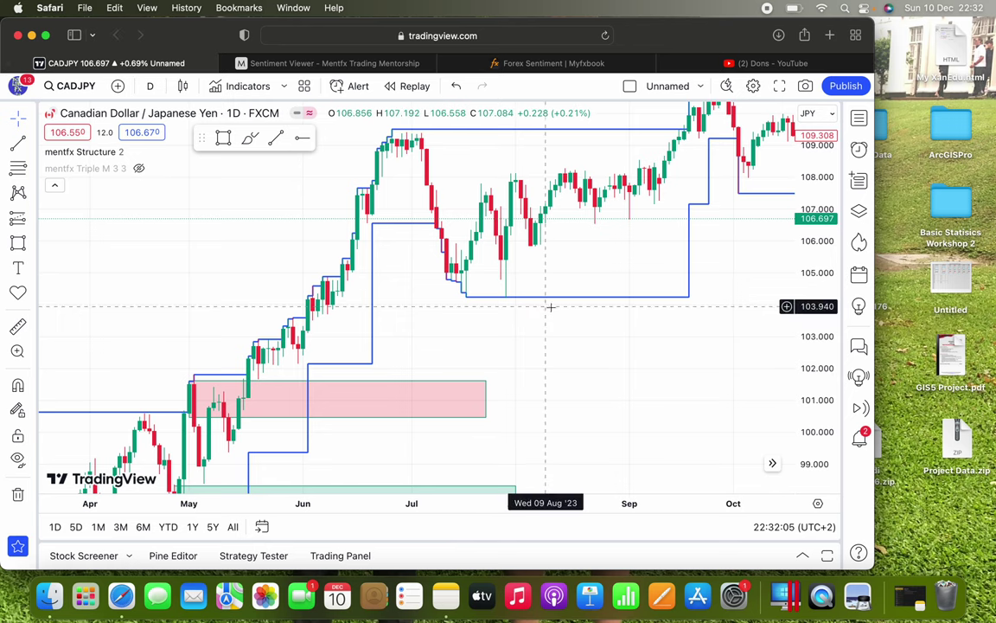
{"action": "left_click_drag", "start_coordinate": [573, 373], "coordinate": [711, 193]}
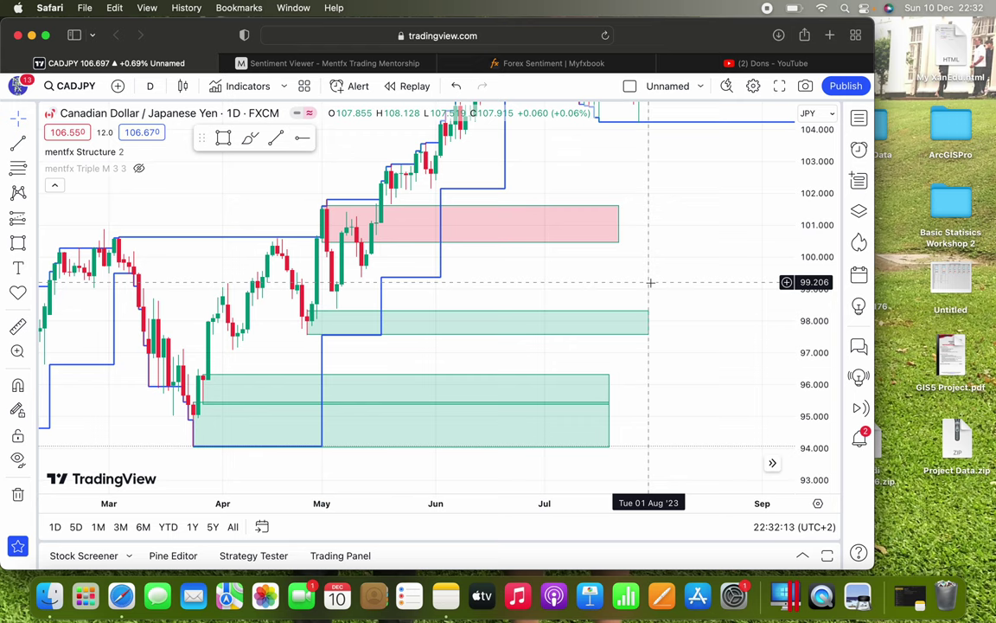
Extend the three green demand rectangles rightward: the 97.58–98.32 zone to 31 August, the 94.04–95.45 zone to 5 September, and the 95.39–96.32 zone to 4 September
{"action": "left_click", "coordinate": [615, 320]}
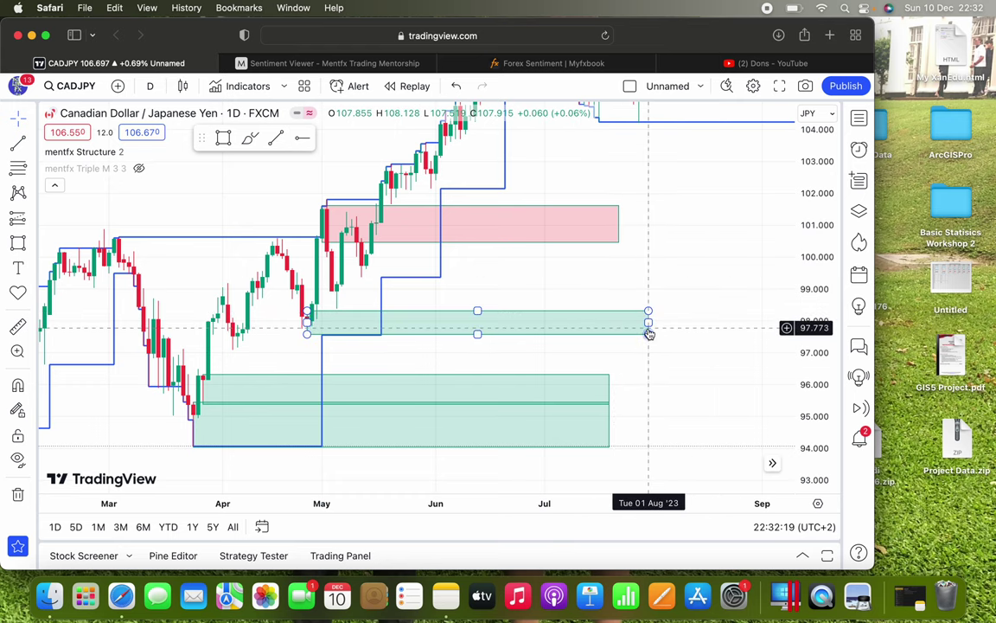
{"action": "left_click_drag", "start_coordinate": [649, 323], "coordinate": [760, 323]}
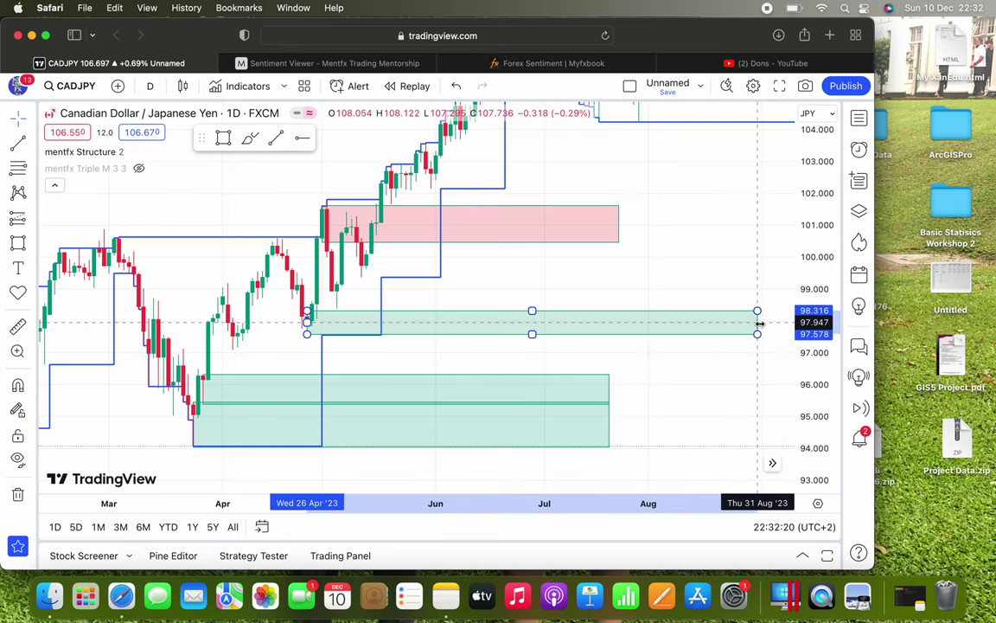
{"action": "left_click", "coordinate": [607, 424]}
{"action": "left_click_drag", "start_coordinate": [608, 423], "coordinate": [776, 424]}
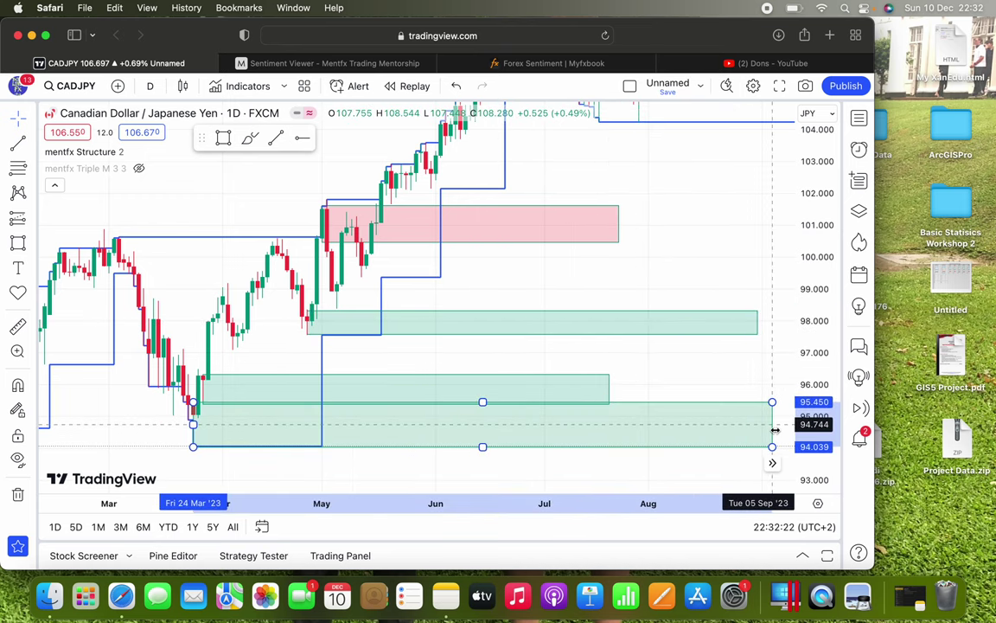
{"action": "left_click", "coordinate": [610, 390]}
{"action": "left_click_drag", "start_coordinate": [609, 389], "coordinate": [768, 392]}
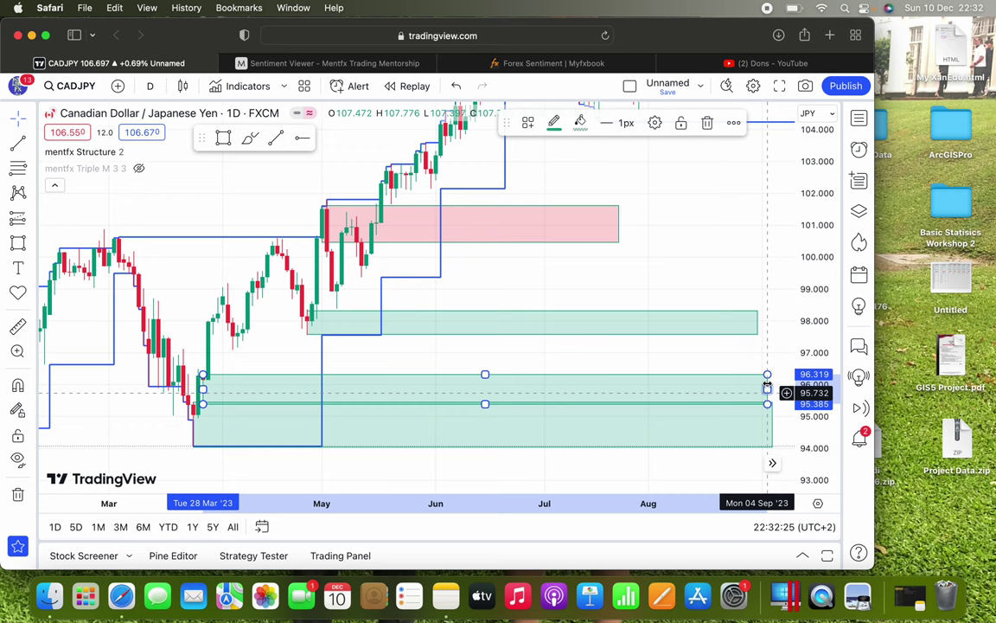
Delete the red rectangle that starts at the 1 May 2023 swing high
{"action": "left_click", "coordinate": [617, 223]}
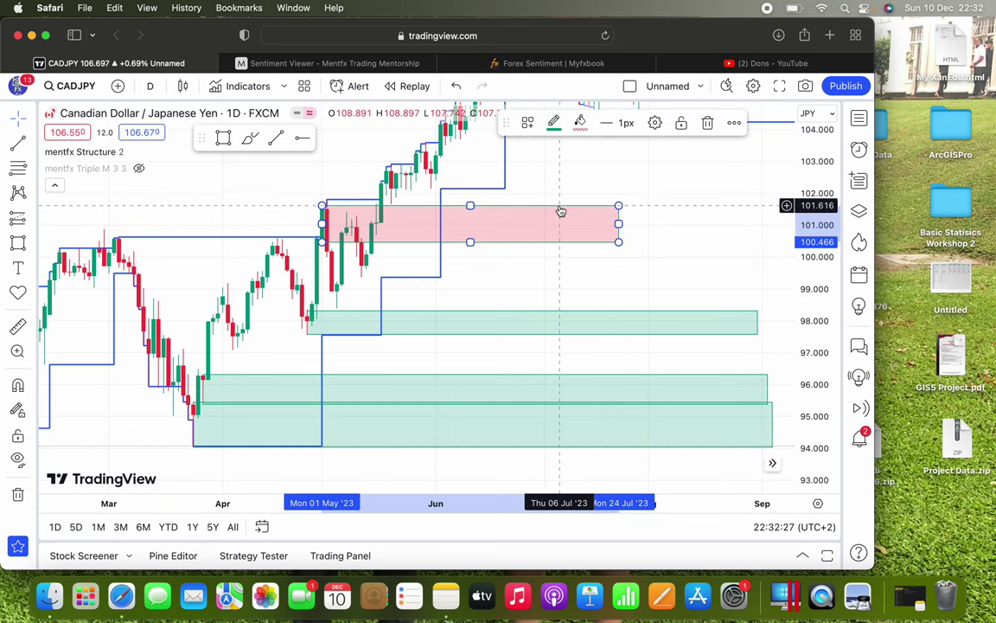
{"action": "key", "text": "BackSpace"}
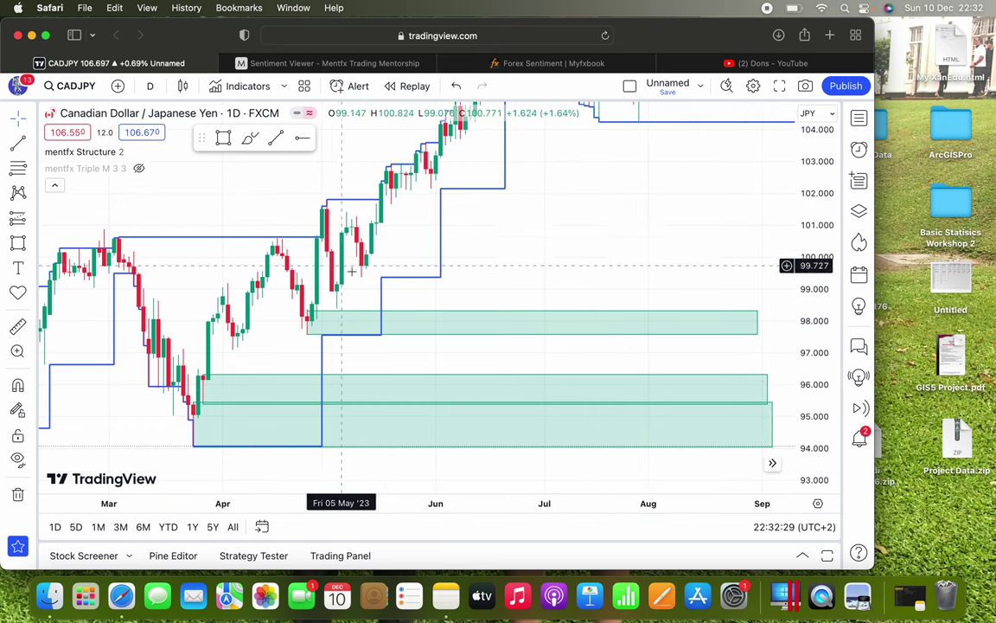
Draw a rectangle from the 31 May 2023 swing low to 24 August, about 102.22 to 102.96, and fill it green
{"action": "left_click", "coordinate": [222, 139]}
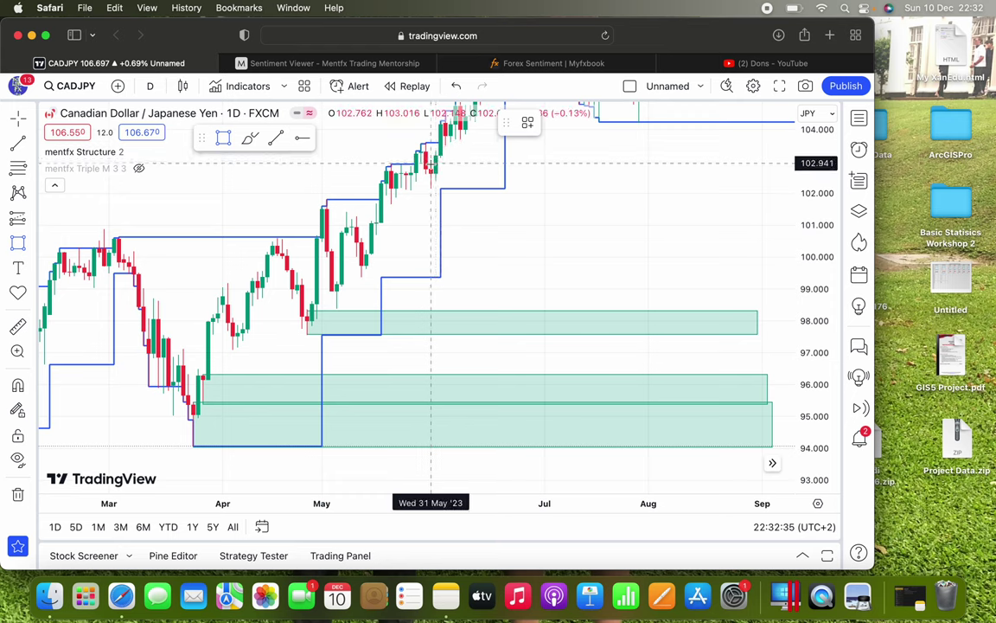
{"action": "left_click_drag", "start_coordinate": [431, 185], "coordinate": [733, 177]}
{"action": "left_click", "coordinate": [580, 122]}
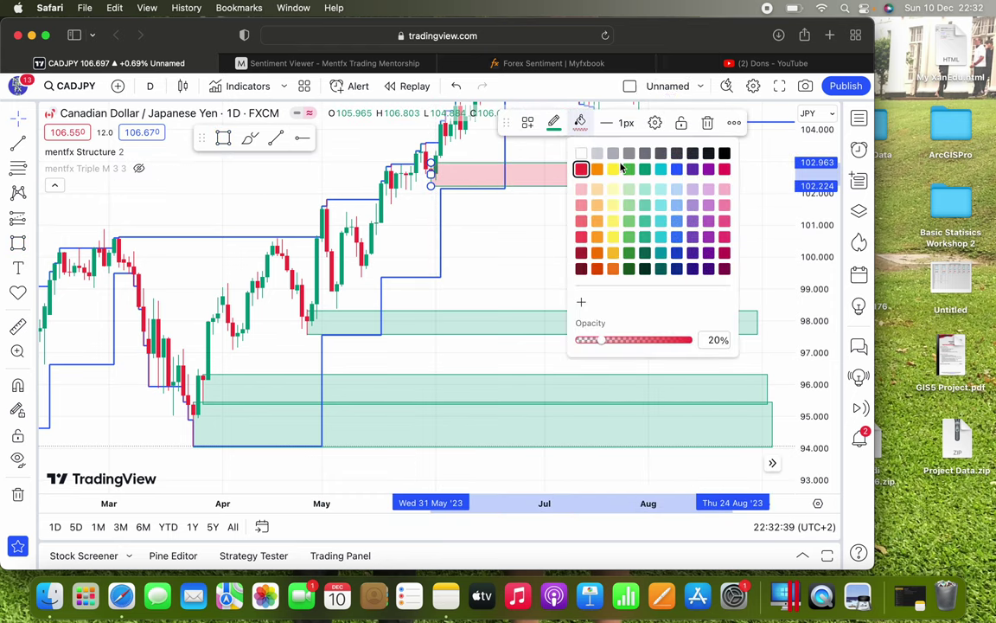
{"action": "left_click", "coordinate": [646, 170]}
{"action": "left_click", "coordinate": [545, 229]}
Draw a rectangle from the 14 June 2023 candle to mid-September, spanning about 104.7 to 105.4
{"action": "left_click_drag", "start_coordinate": [545, 229], "coordinate": [412, 391]}
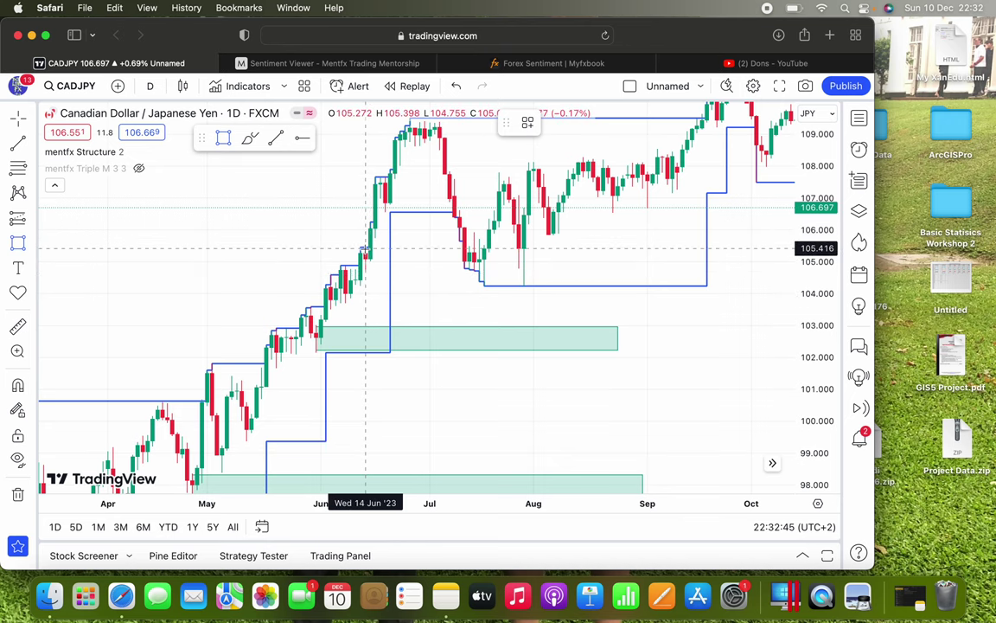
{"action": "left_click_drag", "start_coordinate": [365, 271], "coordinate": [707, 249]}
{"action": "left_click", "coordinate": [616, 307]}
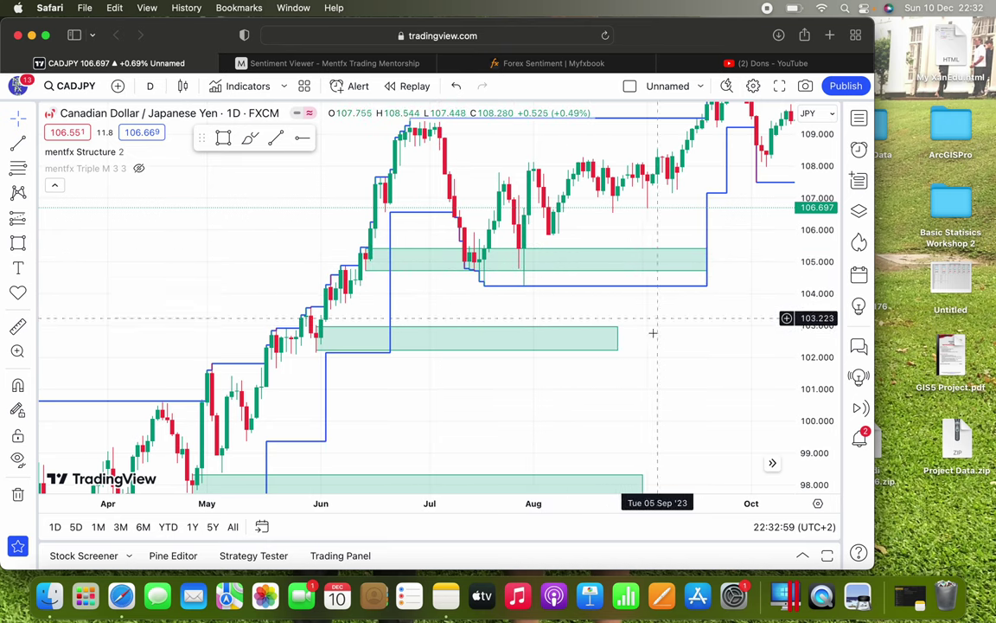
Extend the 102.22–102.96 demand rectangle to 27 December 2023 and the 97.58–98.32 rectangle to about early January 2024
{"action": "left_click_drag", "start_coordinate": [660, 355], "coordinate": [739, 256]}
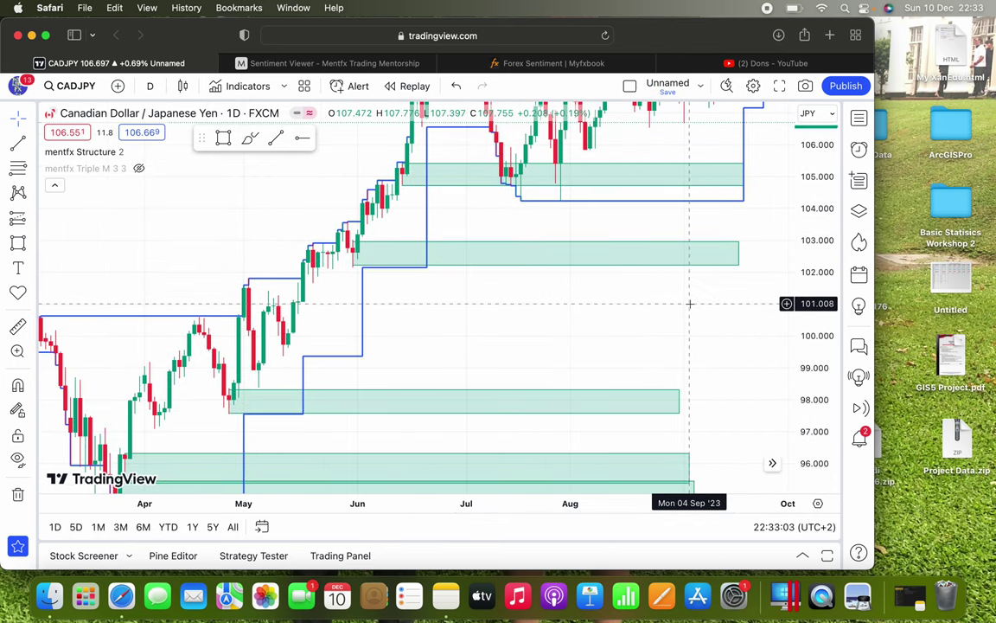
{"action": "left_click_drag", "start_coordinate": [689, 303], "coordinate": [334, 368]}
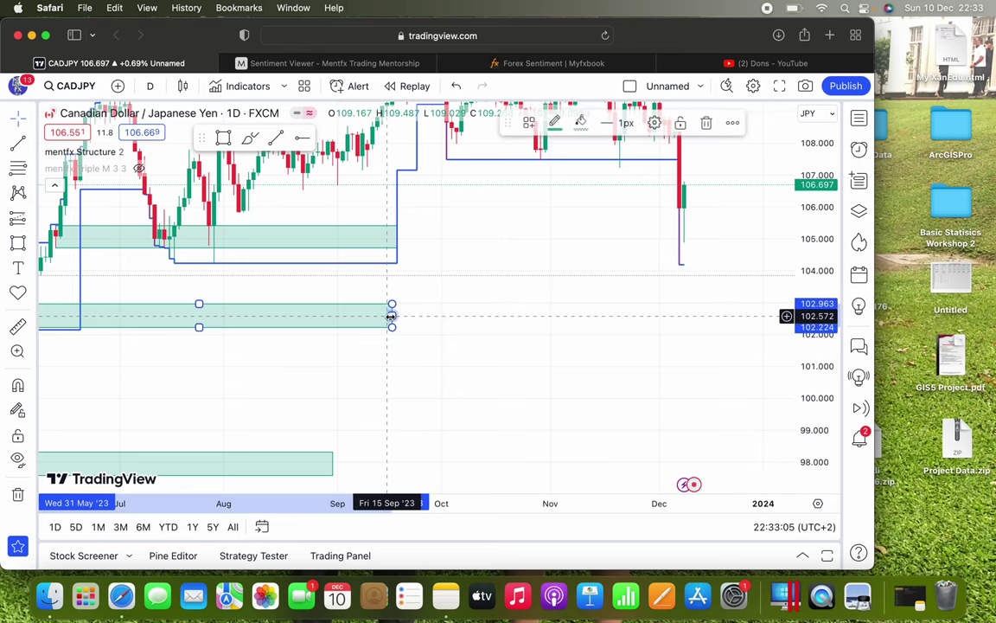
{"action": "left_click_drag", "start_coordinate": [391, 313], "coordinate": [748, 313]}
{"action": "left_click", "coordinate": [249, 463]}
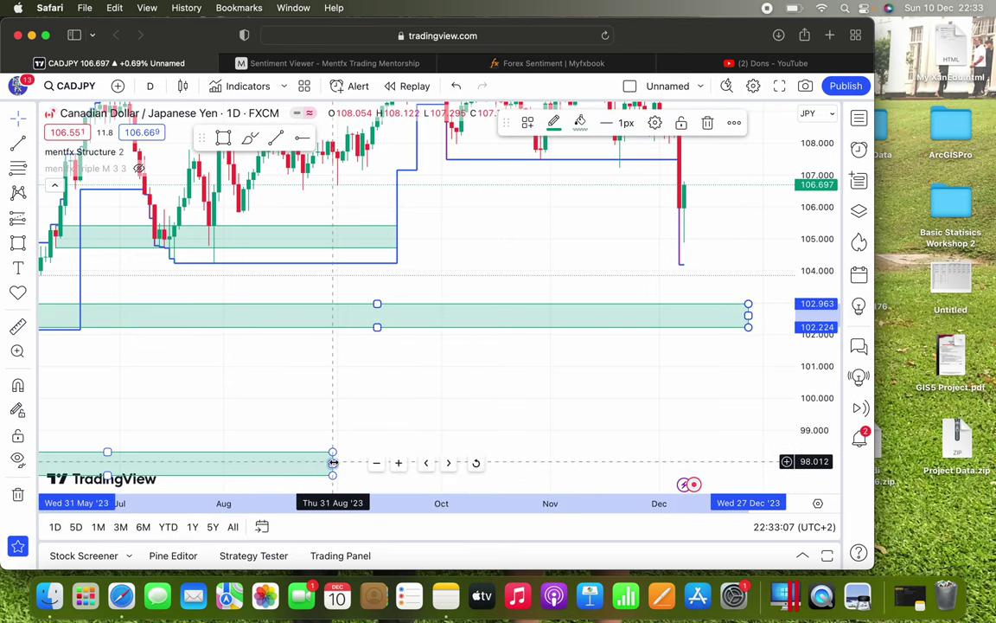
{"action": "left_click_drag", "start_coordinate": [334, 462], "coordinate": [362, 463]}
{"action": "left_click_drag", "start_coordinate": [498, 462], "coordinate": [768, 462]}
Examine the marked demand zones against the structure lines and price swings from October 2022 to December 2023
{"action": "left_click_drag", "start_coordinate": [562, 371], "coordinate": [756, 272]}
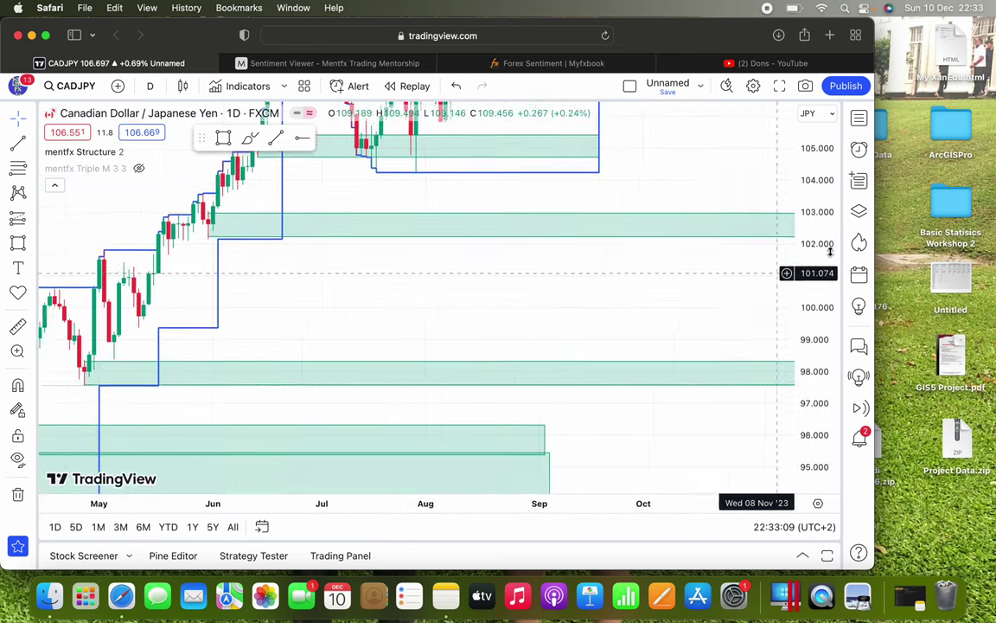
{"action": "left_click_drag", "start_coordinate": [391, 242], "coordinate": [467, 291]}
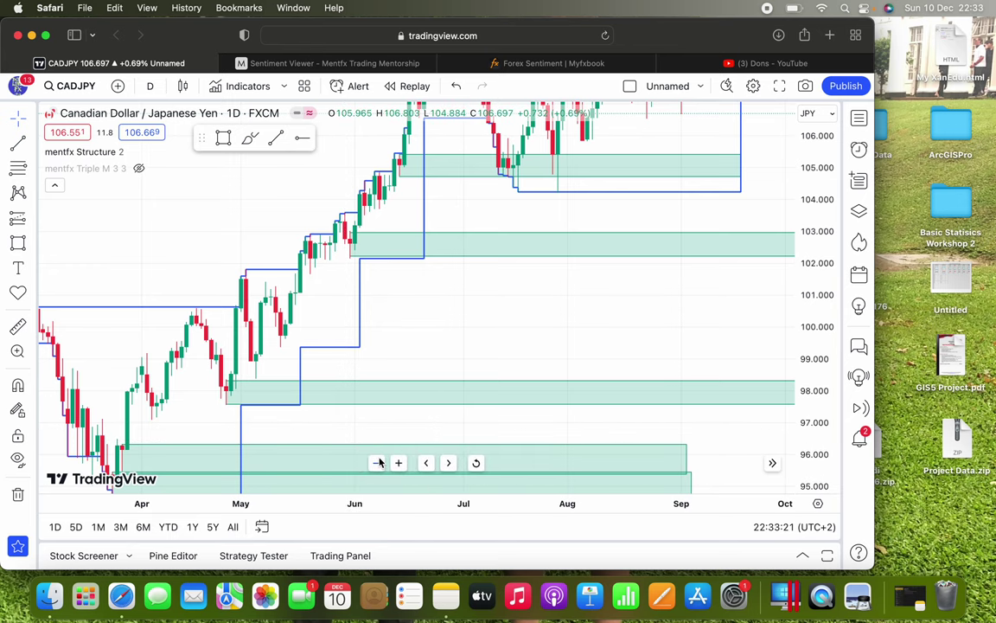
{"action": "left_click", "coordinate": [377, 463]}
{"action": "left_click", "coordinate": [379, 463]}
{"action": "left_click_drag", "start_coordinate": [812, 217], "coordinate": [797, 313]}
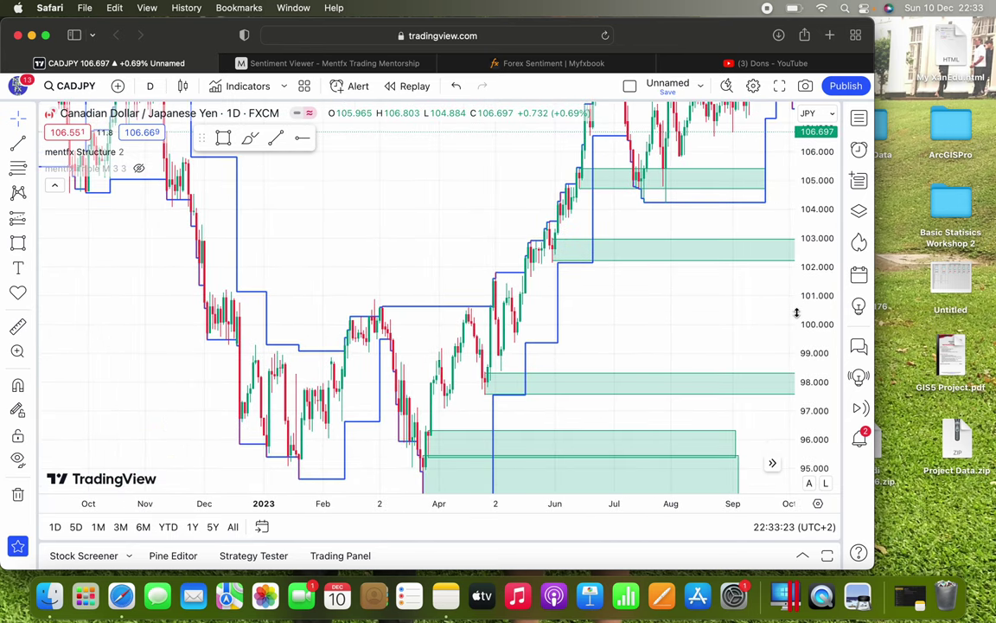
{"action": "left_click_drag", "start_coordinate": [813, 256], "coordinate": [806, 277]}
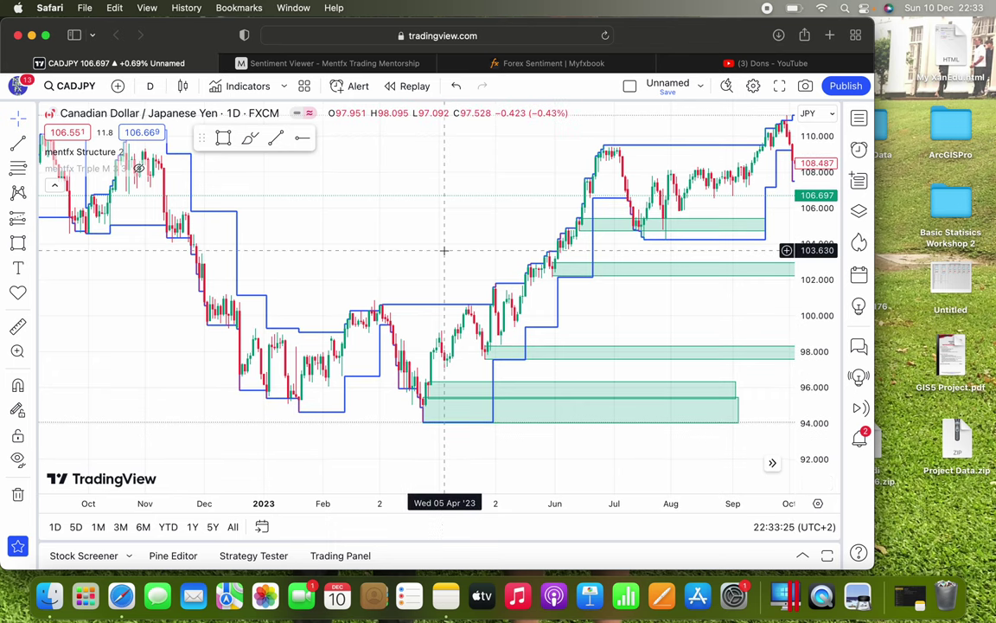
{"action": "left_click_drag", "start_coordinate": [387, 245], "coordinate": [178, 235]}
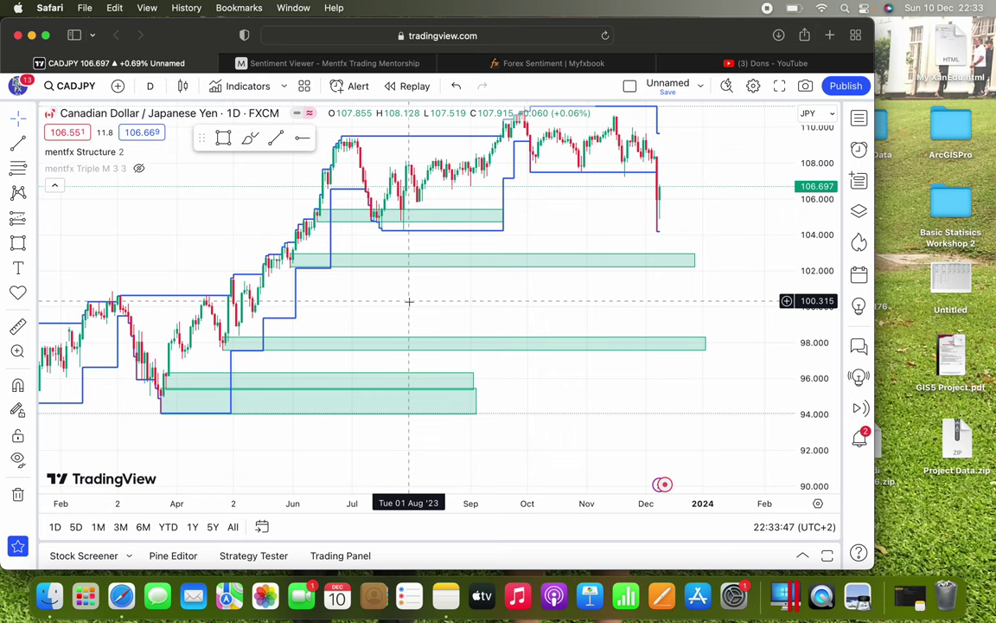
Check the CADJPY intraday and daily institutional sentiment on the mentfx Sentiment Viewer, and return to the daily CADJPY chart
{"action": "left_click", "coordinate": [301, 65]}
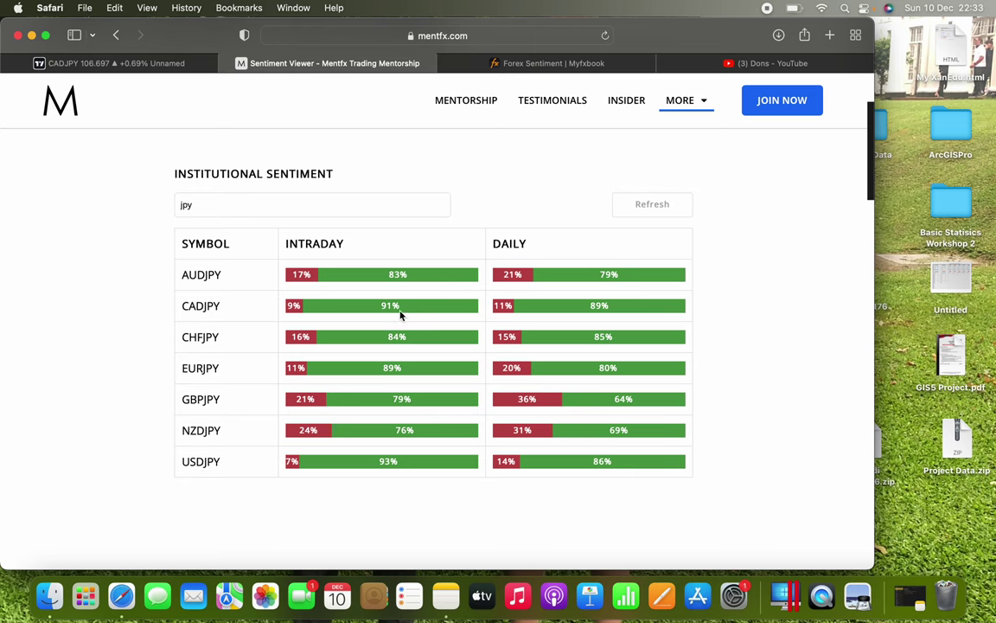
{"action": "left_click", "coordinate": [111, 60]}
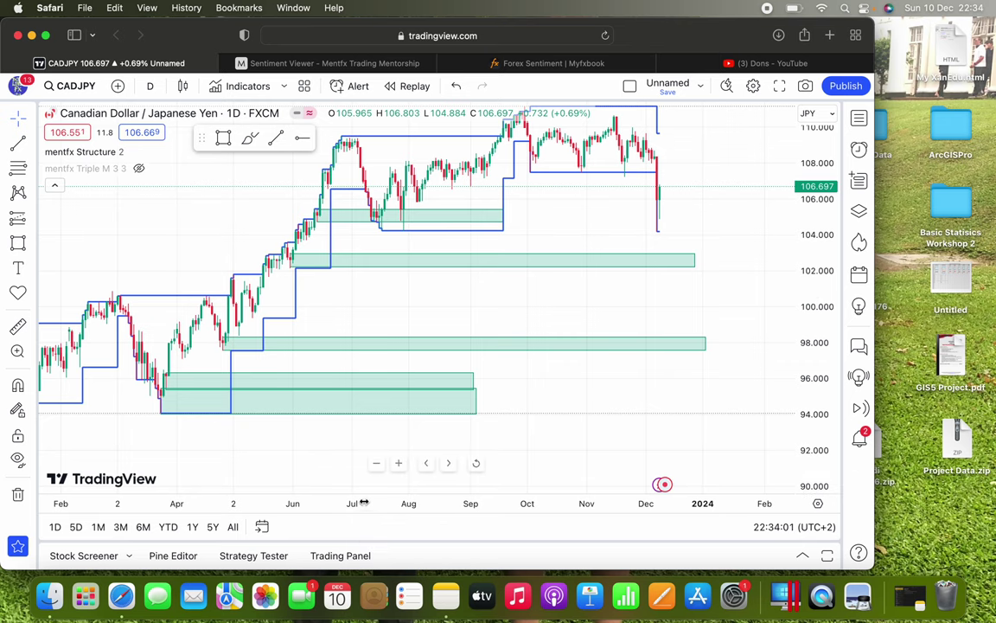
{"action": "left_click_drag", "start_coordinate": [383, 509], "coordinate": [458, 505]}
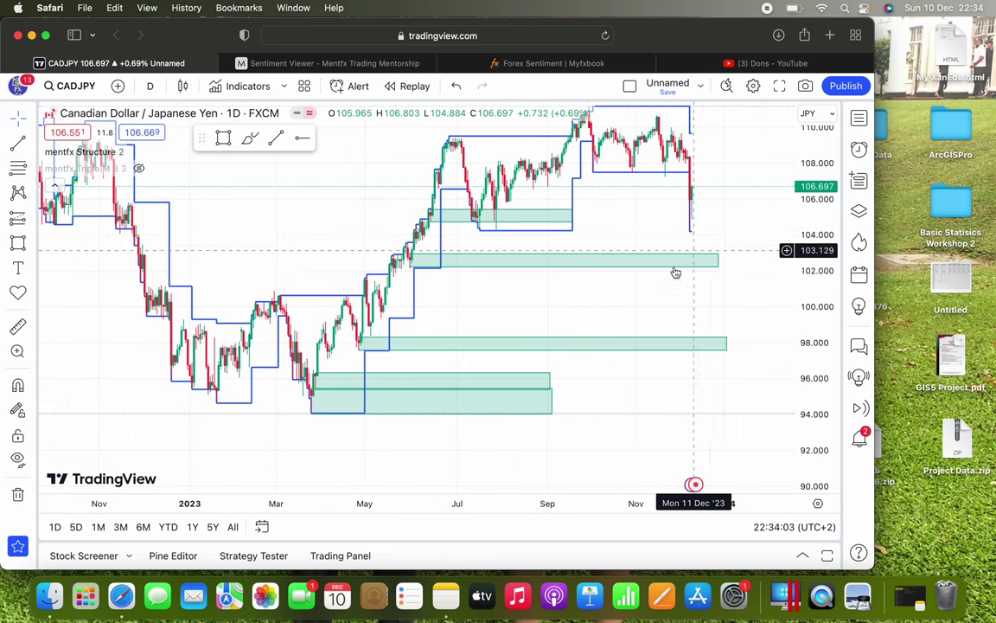
Switch the CADJPY chart to the 1-hour timeframe and examine the early December 2023 decline and its structure lines
{"action": "type", "text": "1H"}
{"action": "key", "text": "Return"}
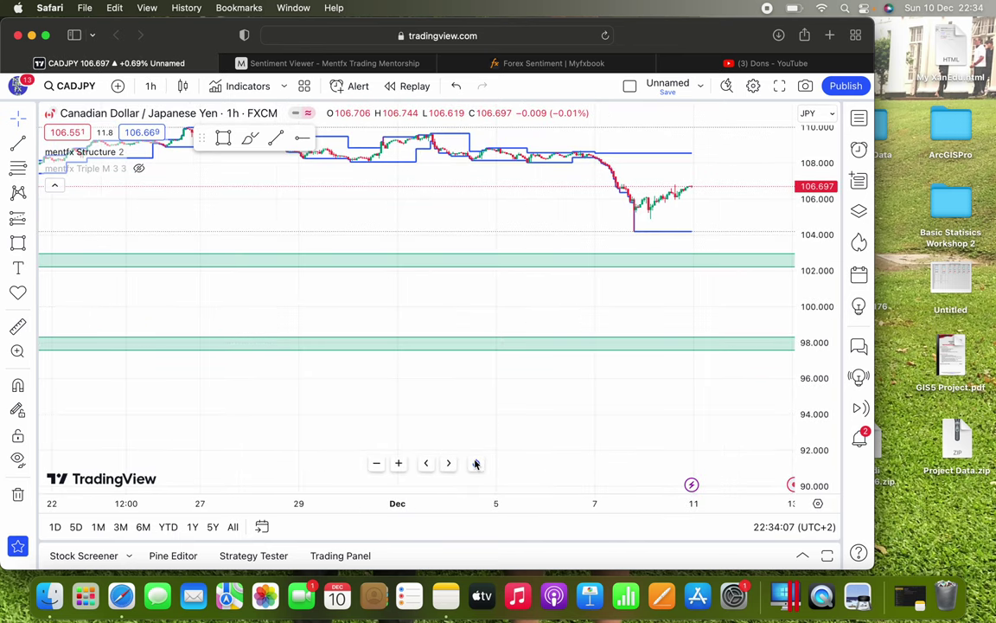
{"action": "left_click_drag", "start_coordinate": [527, 351], "coordinate": [370, 334]}
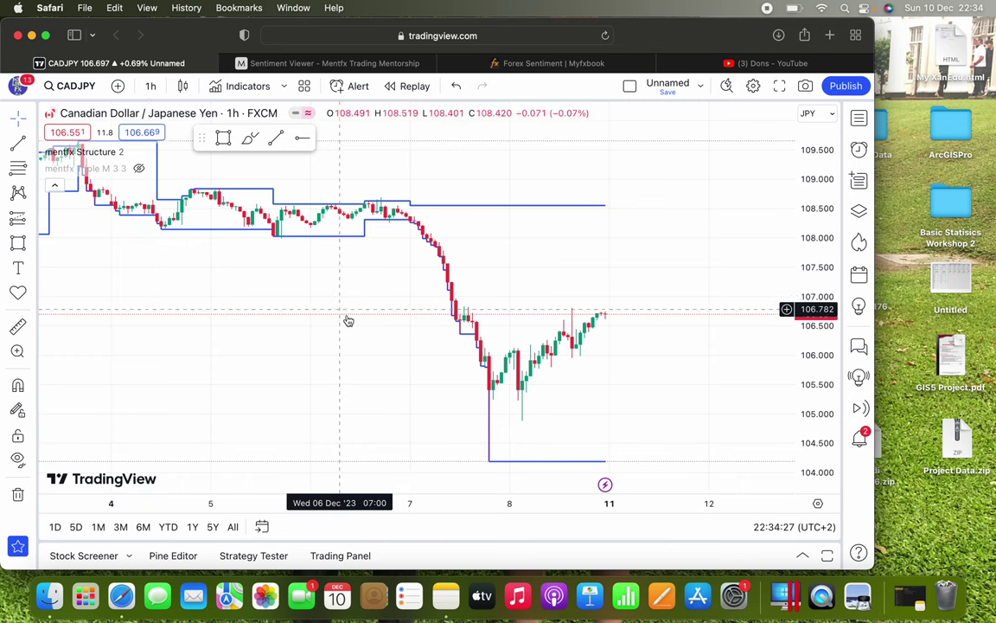
Switch the chart to the 4-hour timeframe and examine the structure range from late September to December 2023
{"action": "type", "text": "4h"}
{"action": "key", "text": "Return"}
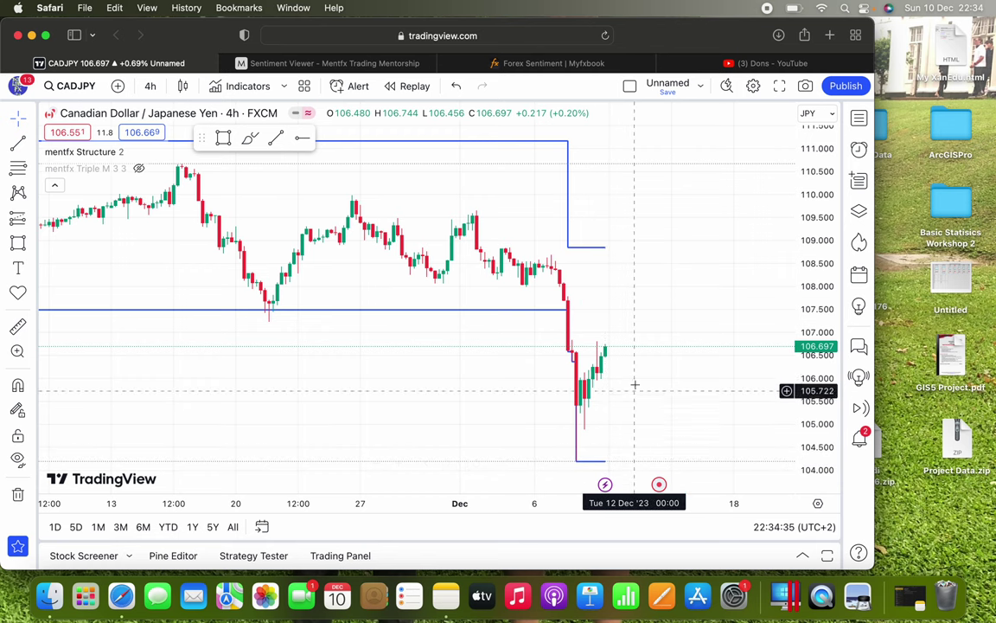
{"action": "left_click_drag", "start_coordinate": [393, 509], "coordinate": [573, 506]}
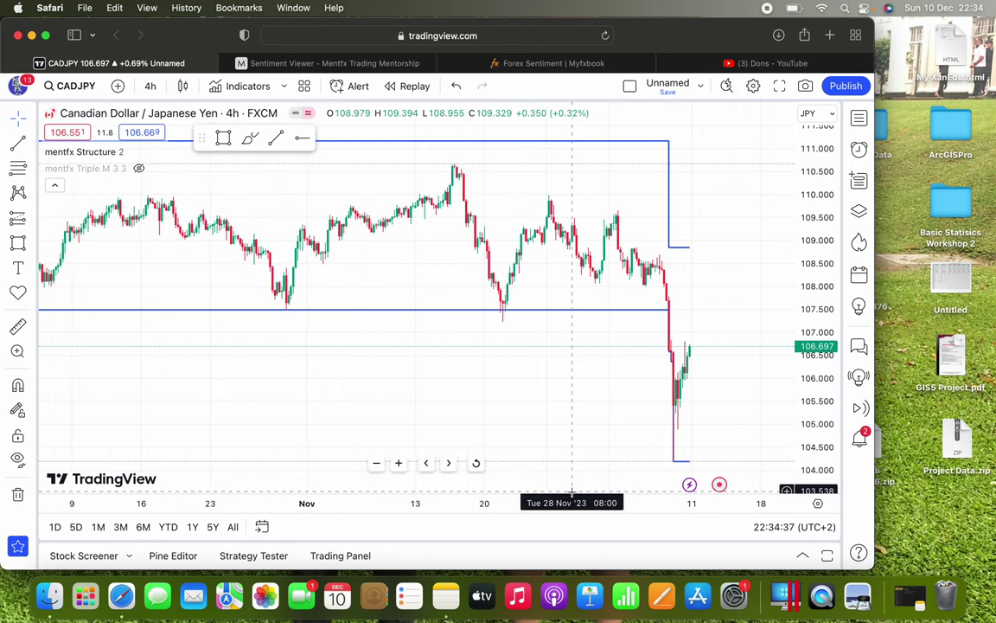
{"action": "left_click_drag", "start_coordinate": [393, 400], "coordinate": [420, 339]}
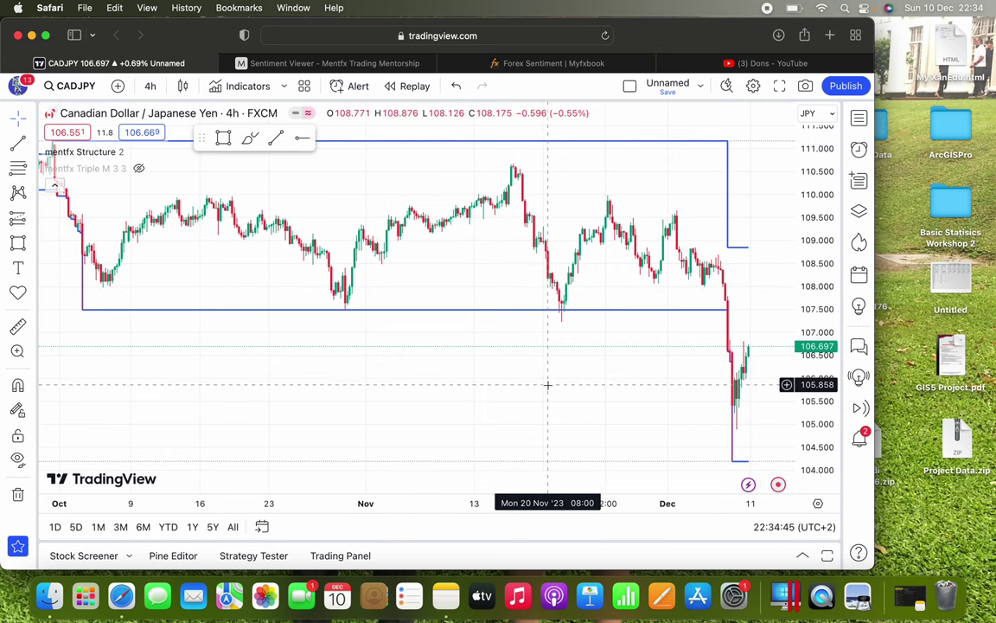
{"action": "left_click_drag", "start_coordinate": [547, 385], "coordinate": [378, 378]}
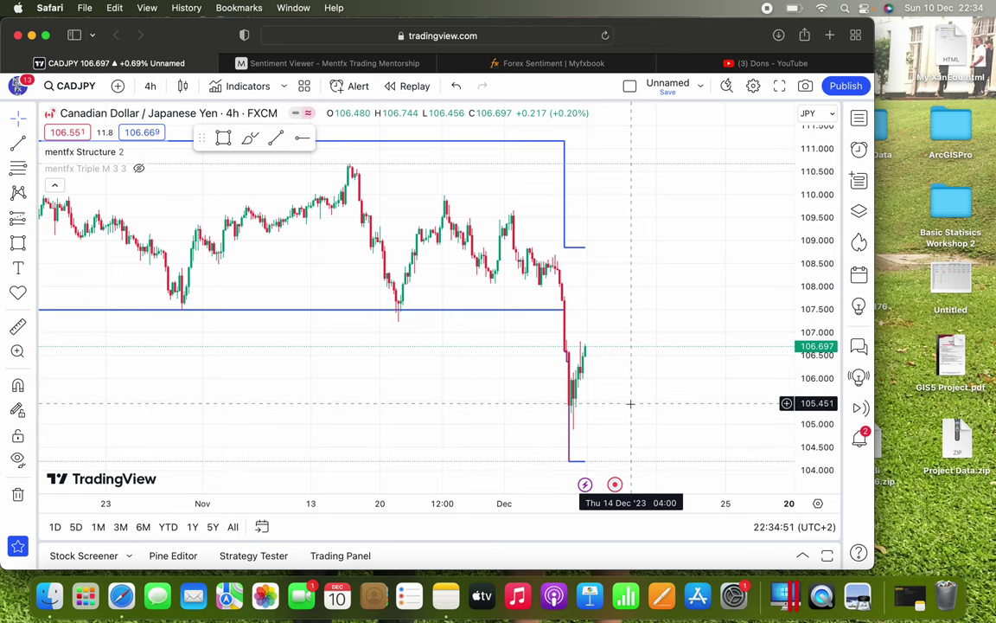
{"action": "left_click_drag", "start_coordinate": [334, 276], "coordinate": [476, 303]}
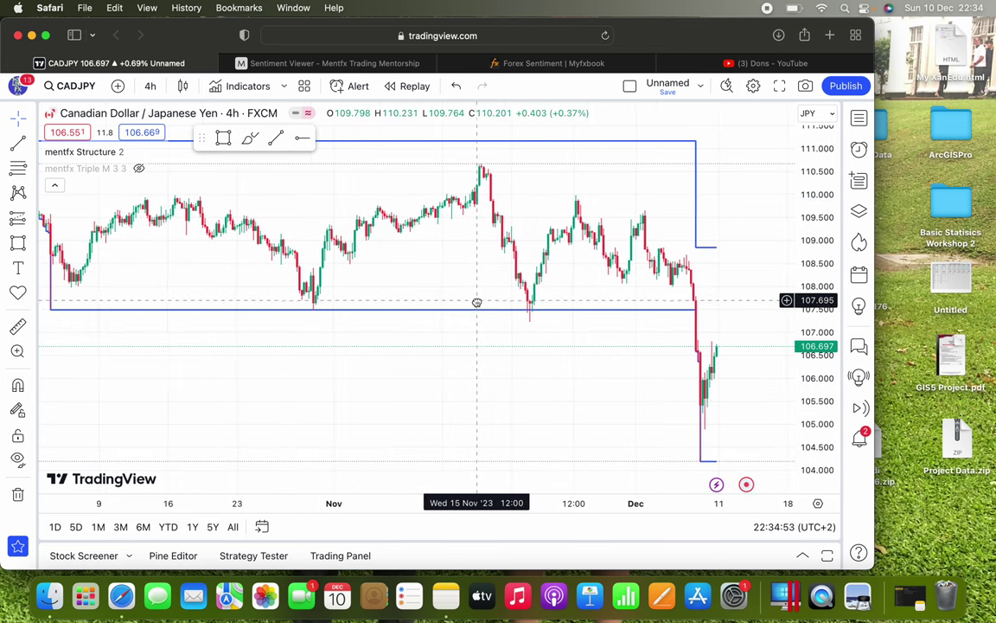
{"action": "left_click_drag", "start_coordinate": [311, 230], "coordinate": [538, 225]}
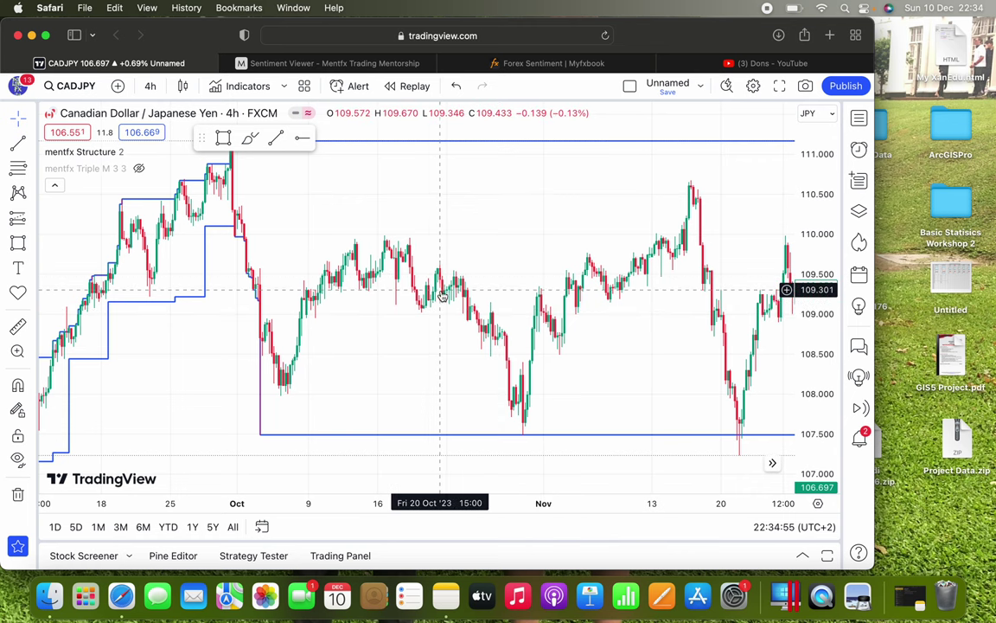
{"action": "left_click_drag", "start_coordinate": [441, 294], "coordinate": [156, 287]}
{"action": "left_click_drag", "start_coordinate": [651, 309], "coordinate": [561, 283]}
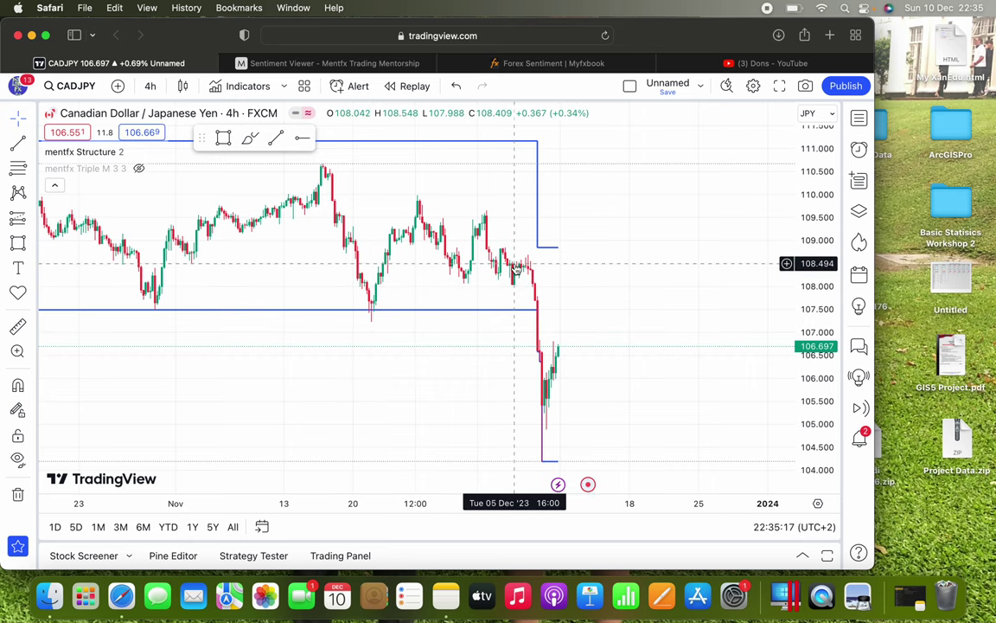
Step the chart down through the 1-hour to the 15-minute timeframe and examine the structure lines of 7 and 8 December 2023
{"action": "type", "text": "1h"}
{"action": "key", "text": "Return"}
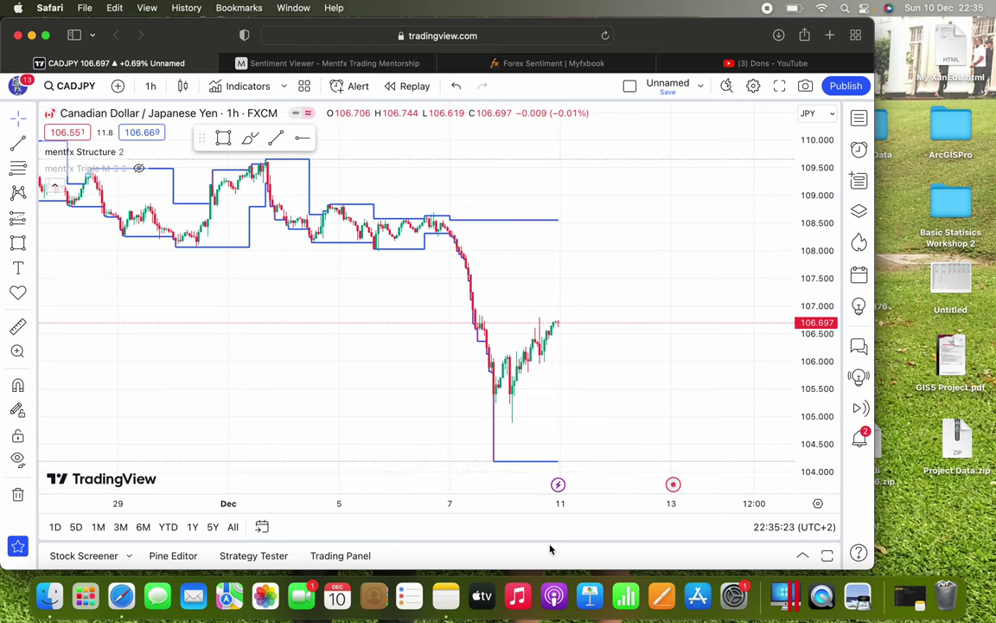
{"action": "type", "text": "15"}
{"action": "key", "text": "Return"}
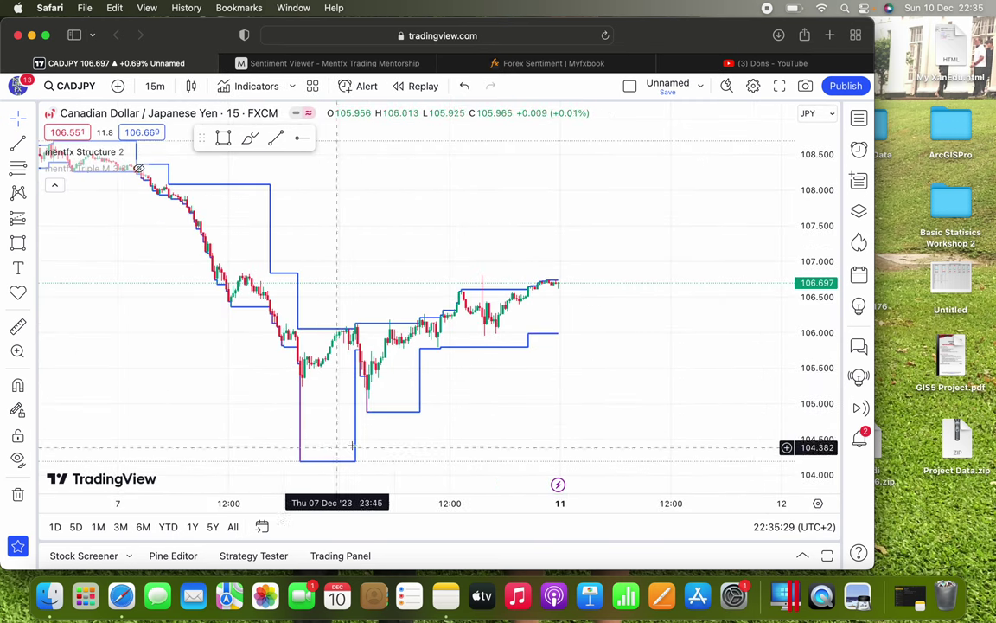
{"action": "left_click_drag", "start_coordinate": [531, 364], "coordinate": [630, 334]}
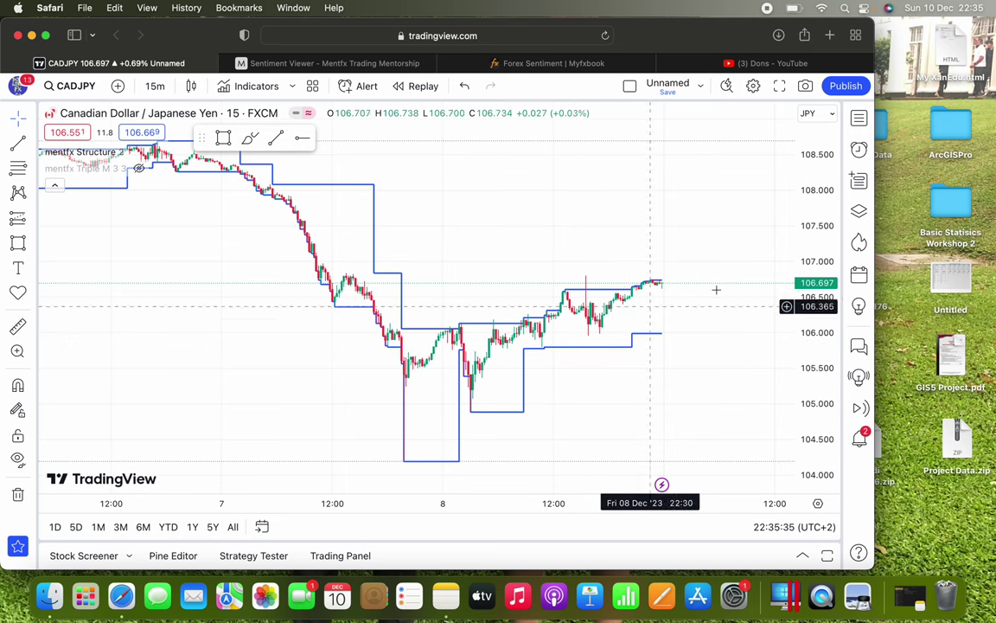
{"action": "left_click_drag", "start_coordinate": [818, 217], "coordinate": [818, 177]}
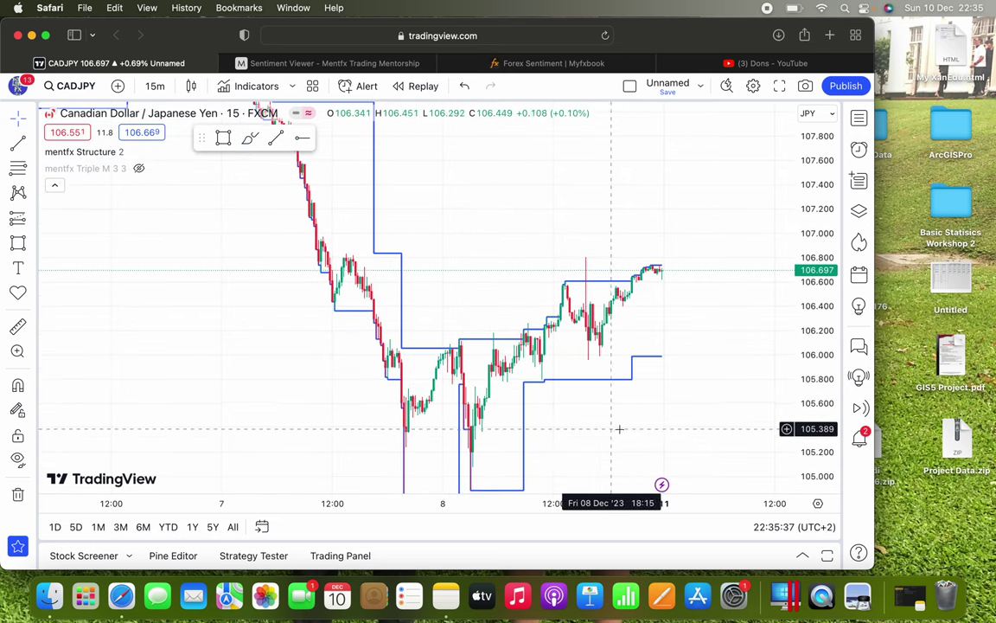
{"action": "left_click_drag", "start_coordinate": [618, 429], "coordinate": [624, 347]}
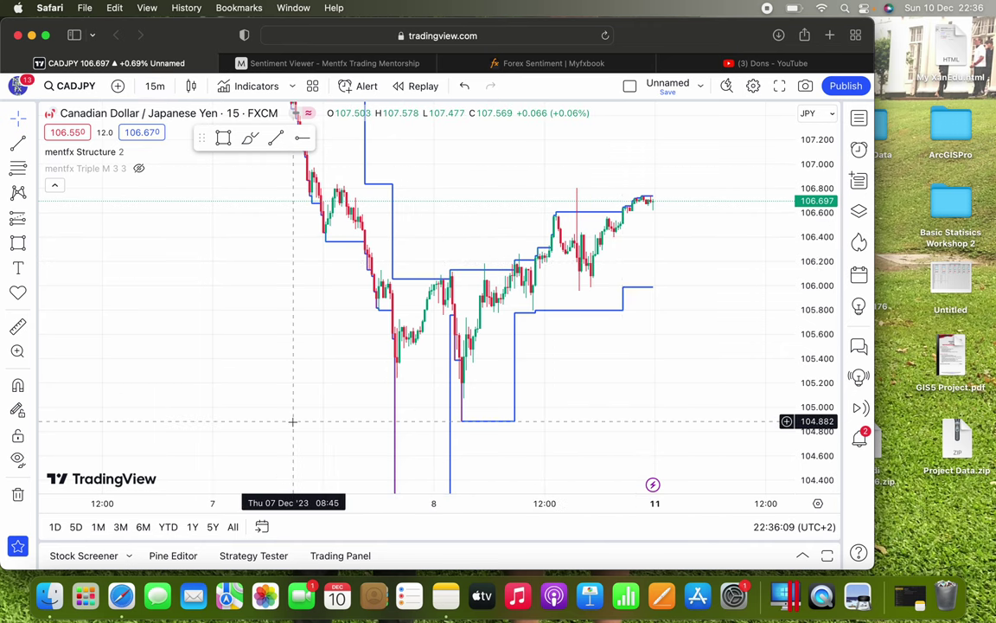
Switch the CADJPY chart to the 5-minute timeframe and examine the structure lines of 7 and 8 December 2023
{"action": "type", "text": "5"}
{"action": "key", "text": "Return"}
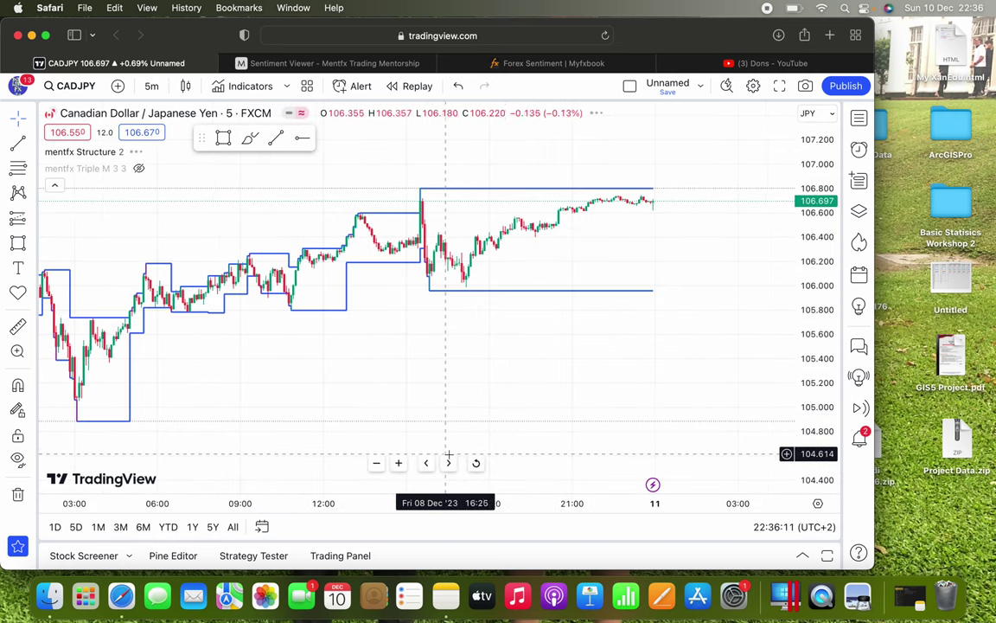
{"action": "left_click_drag", "start_coordinate": [423, 356], "coordinate": [611, 367]}
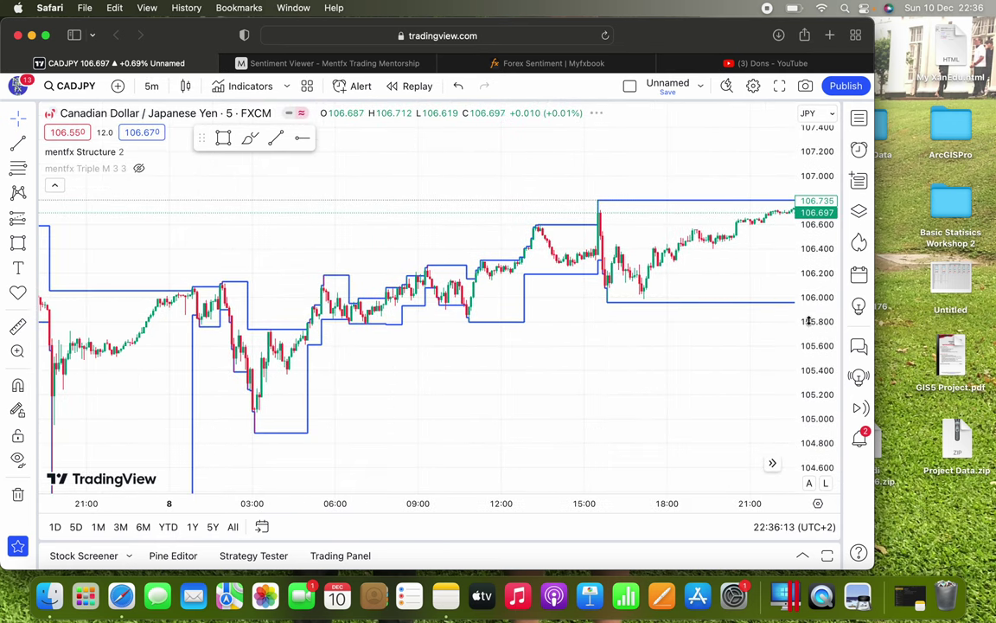
{"action": "left_click_drag", "start_coordinate": [542, 407], "coordinate": [423, 327]}
{"action": "left_click_drag", "start_coordinate": [211, 360], "coordinate": [494, 334]}
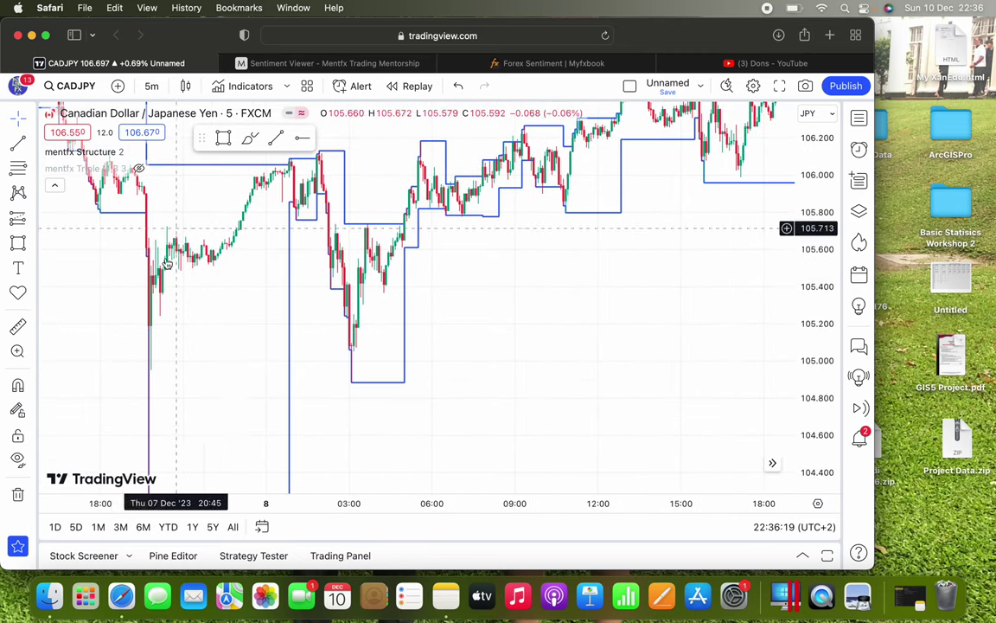
{"action": "left_click_drag", "start_coordinate": [203, 373], "coordinate": [273, 349]}
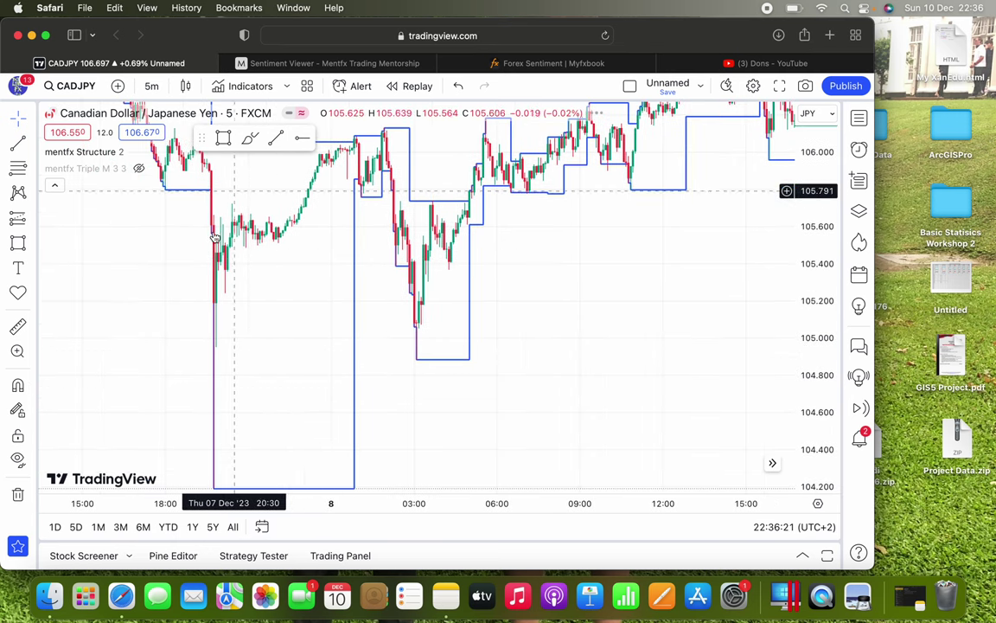
{"action": "left_click_drag", "start_coordinate": [565, 283], "coordinate": [398, 370]}
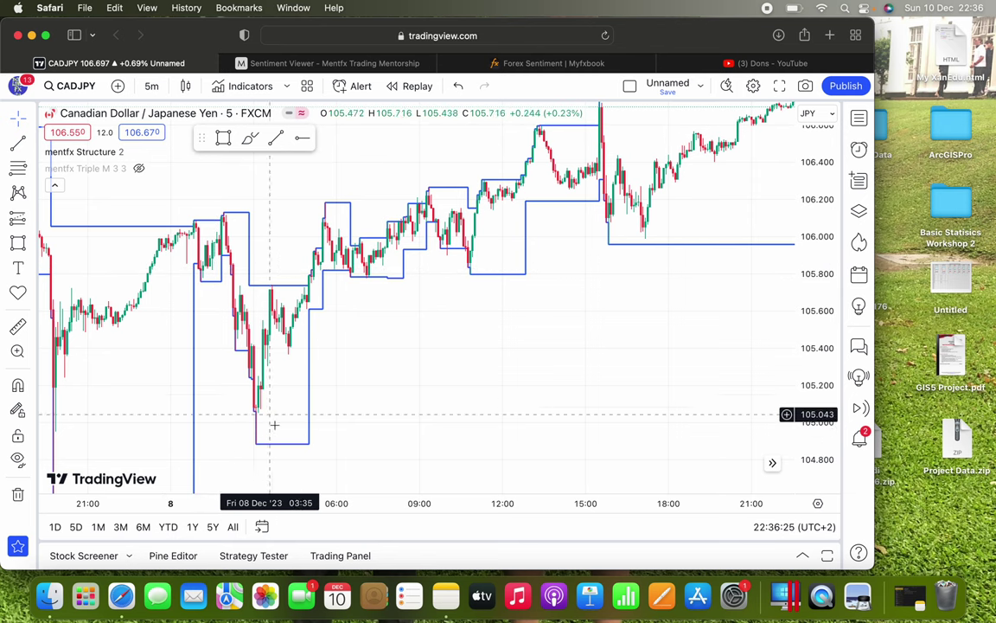
{"action": "left_click_drag", "start_coordinate": [385, 289], "coordinate": [278, 355]}
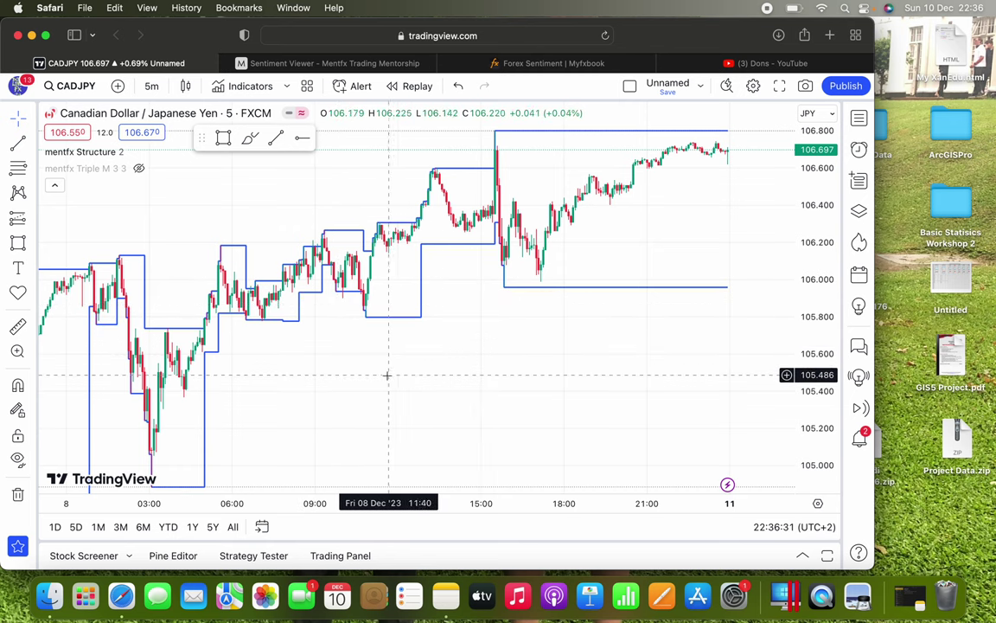
Compare the early 8 December low on the 5-minute CADJPY chart with the structure range at that day's close
{"action": "left_click_drag", "start_coordinate": [389, 374], "coordinate": [531, 294]}
{"action": "left_click_drag", "start_coordinate": [443, 312], "coordinate": [389, 311]}
{"action": "left_click_drag", "start_coordinate": [256, 374], "coordinate": [323, 318]}
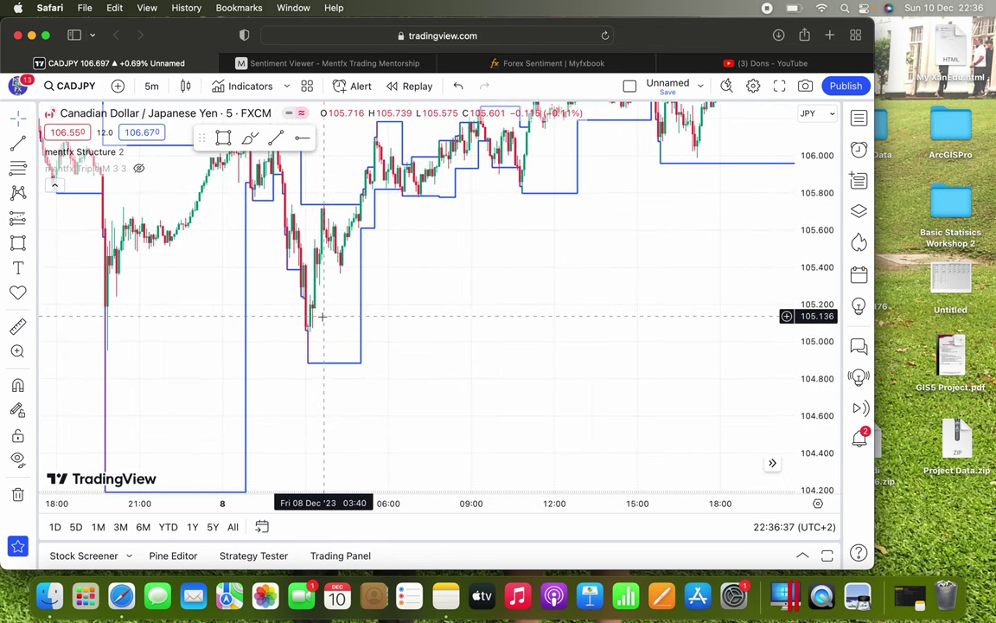
{"action": "left_click_drag", "start_coordinate": [470, 291], "coordinate": [304, 467]}
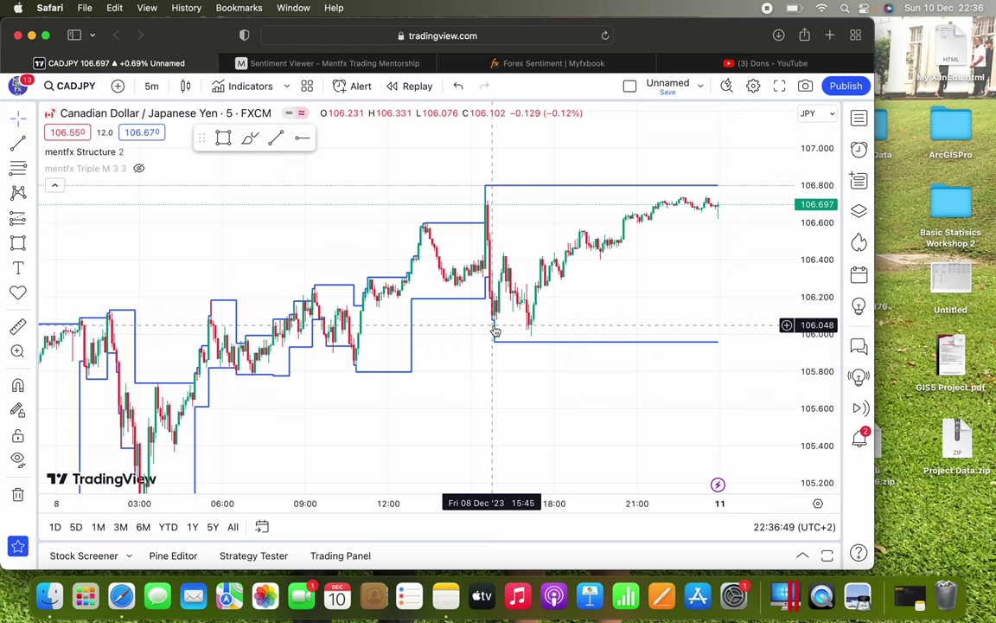
{"action": "left_click_drag", "start_coordinate": [378, 428], "coordinate": [580, 324]}
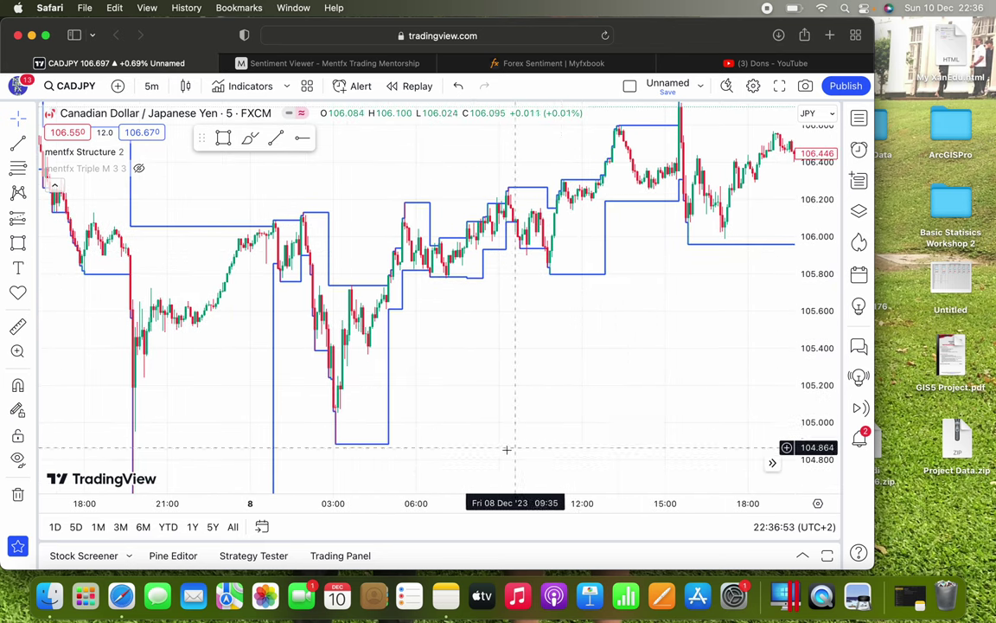
{"action": "left_click_drag", "start_coordinate": [604, 402], "coordinate": [366, 442]}
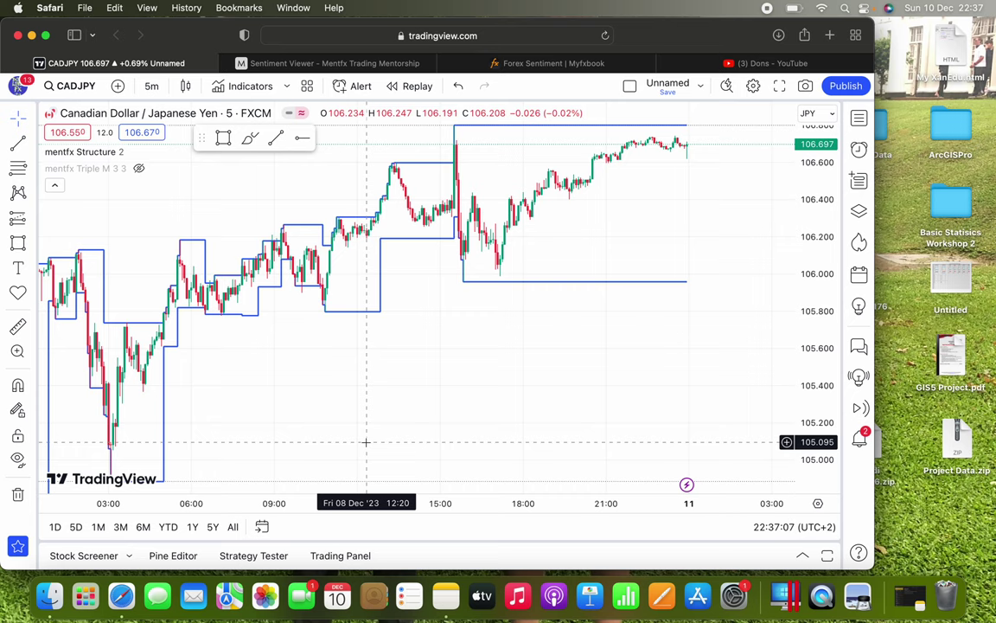
Load EURUSD from the watchlist, set the chart to the daily timeframe, and reset the chart view
{"action": "left_click", "coordinate": [858, 119]}
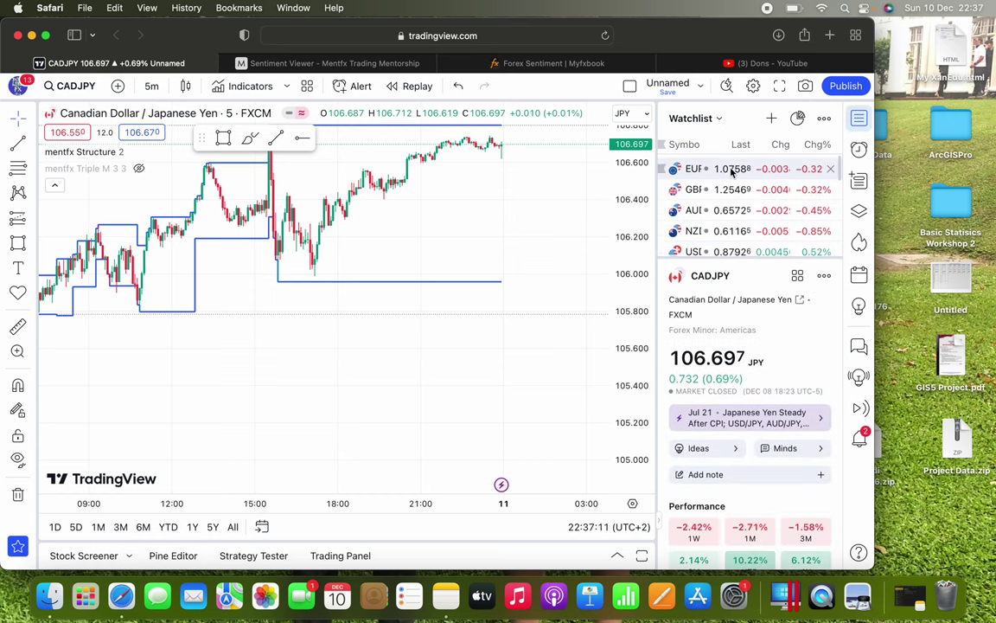
{"action": "left_click", "coordinate": [714, 169]}
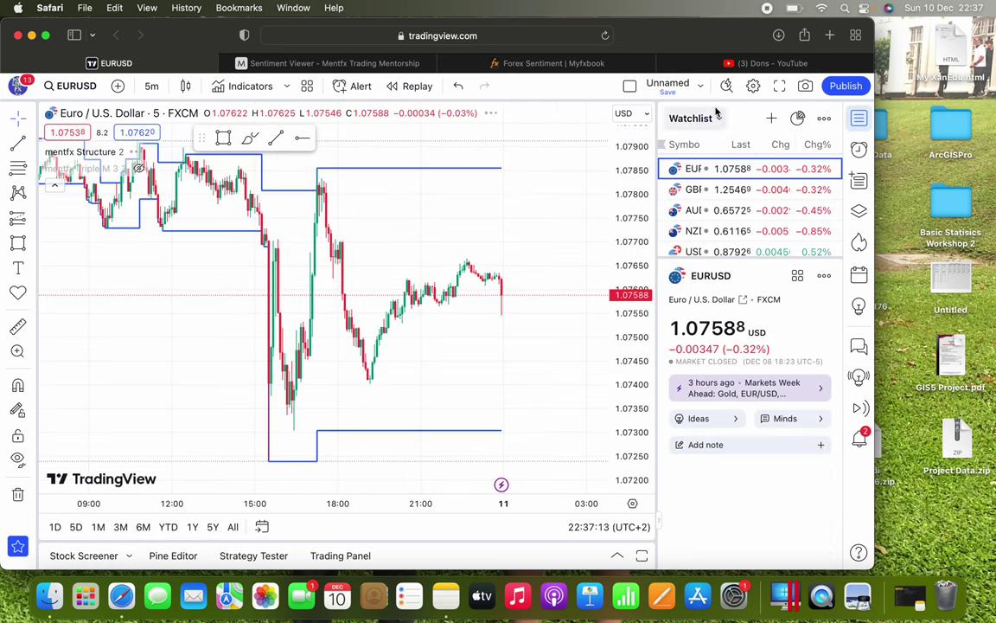
{"action": "left_click", "coordinate": [861, 118]}
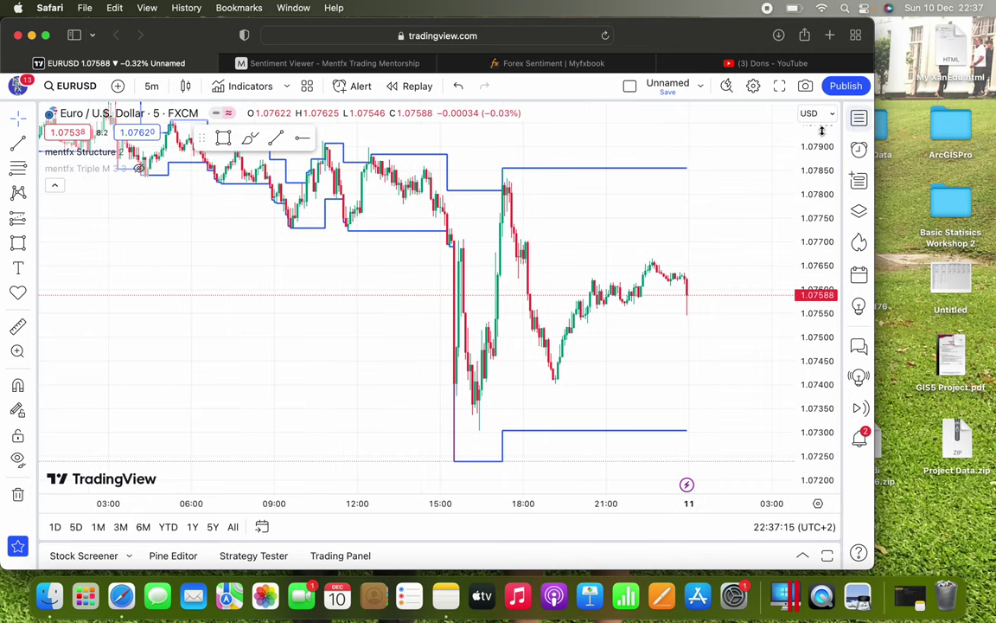
{"action": "type", "text": "1D"}
{"action": "key", "text": "Return"}
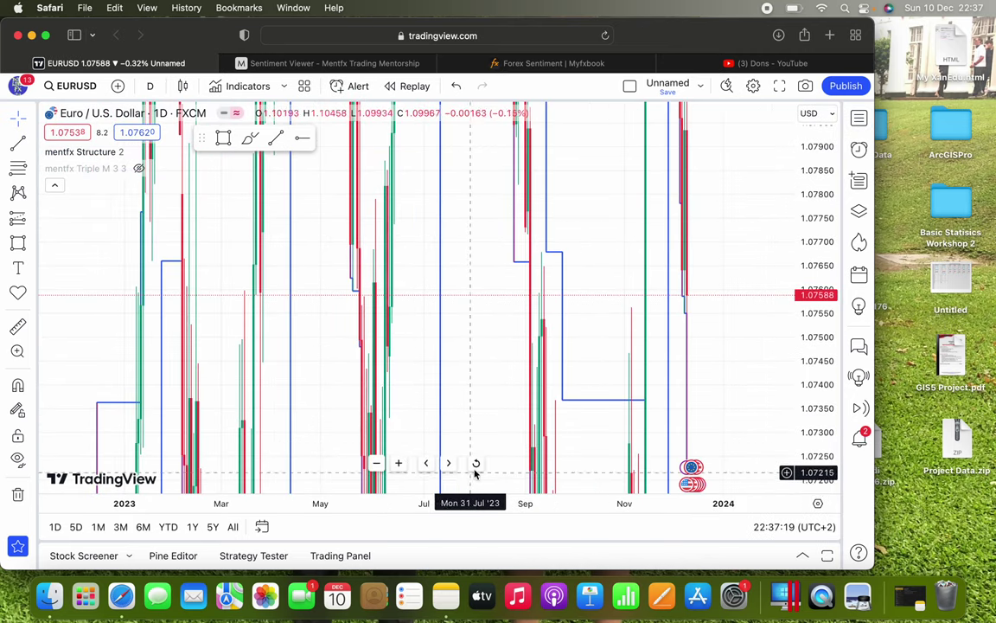
{"action": "left_click", "coordinate": [477, 463]}
Filter the institutional sentiment list on the mentfx Sentiment Viewer by "eur", and return to the daily EURUSD chart
{"action": "left_click", "coordinate": [314, 66]}
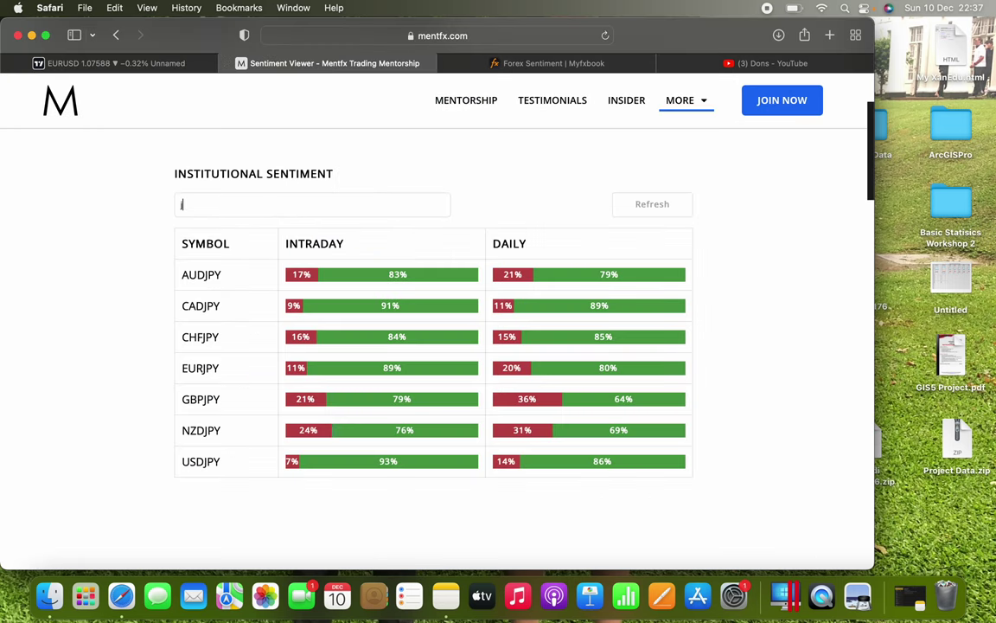
{"action": "key", "text": "BackSpace"}
{"action": "type", "text": "eu"}
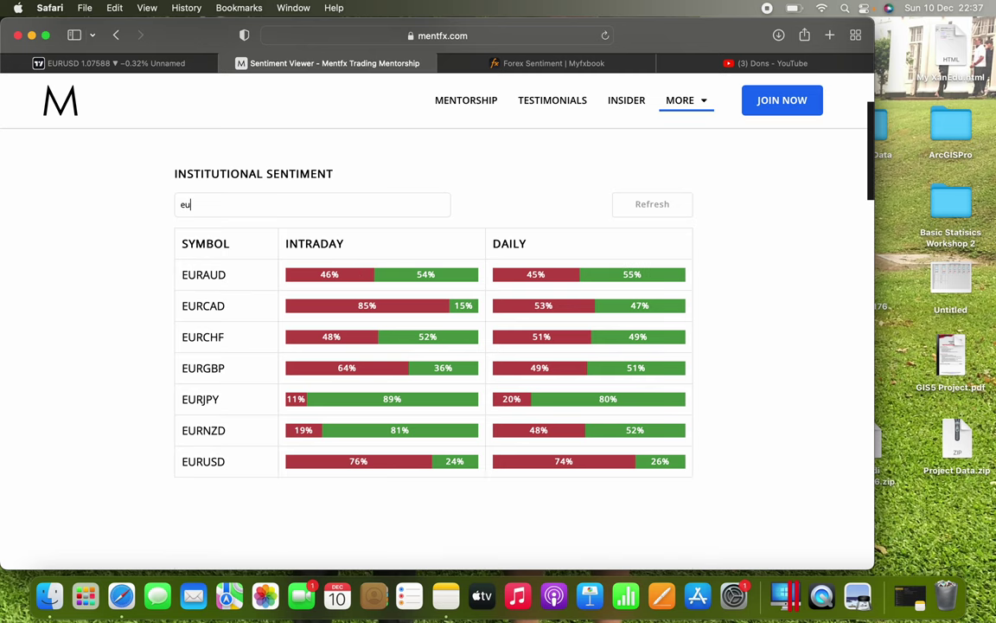
{"action": "type", "text": "rs"}
{"action": "key", "text": "BackSpace"}
{"action": "left_click", "coordinate": [90, 61]}
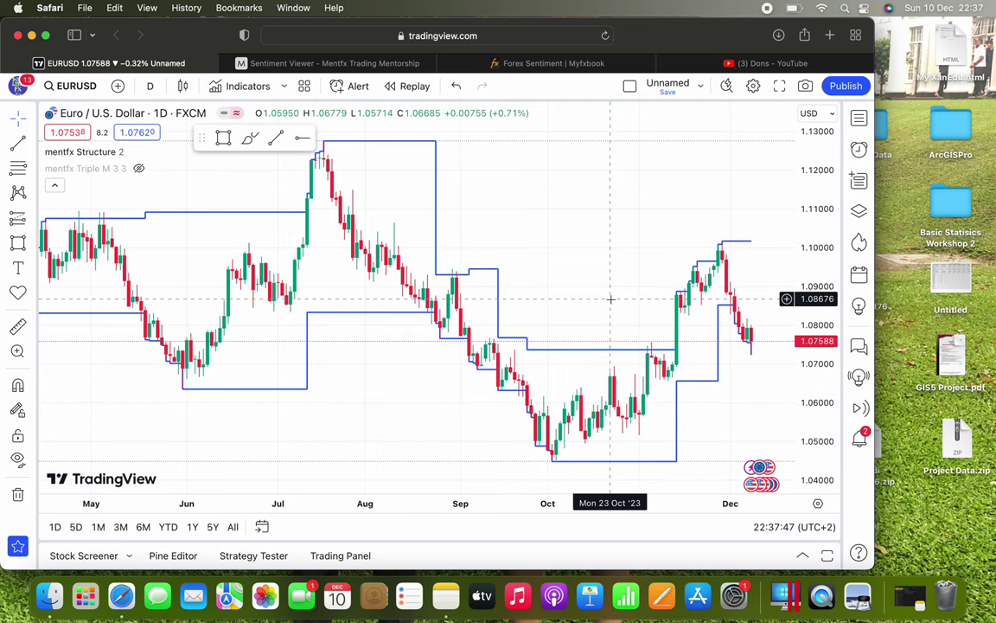
Compare EURUSD's institutional sentiment on mentfx with its community short and long percentages on Myfxbook, and return to the chart
{"action": "left_click", "coordinate": [350, 65]}
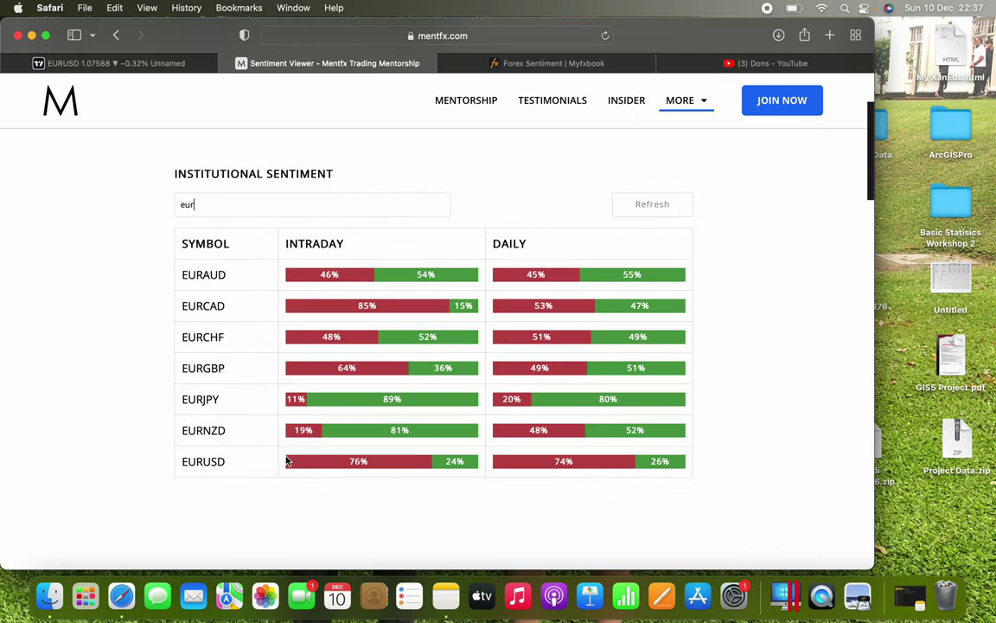
{"action": "left_click", "coordinate": [541, 64]}
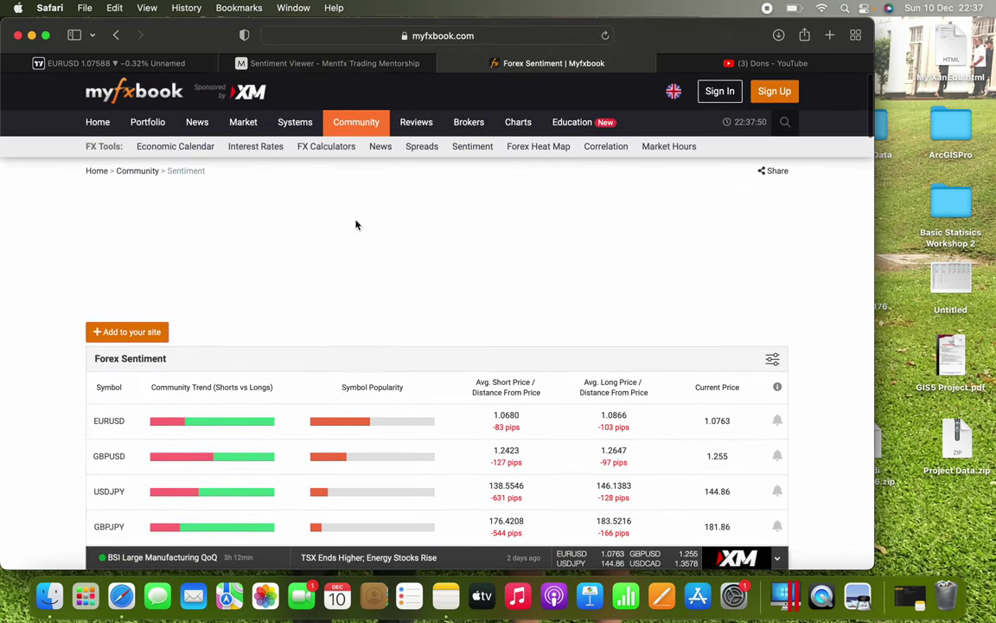
{"action": "mouse_move", "coordinate": [238, 429]}
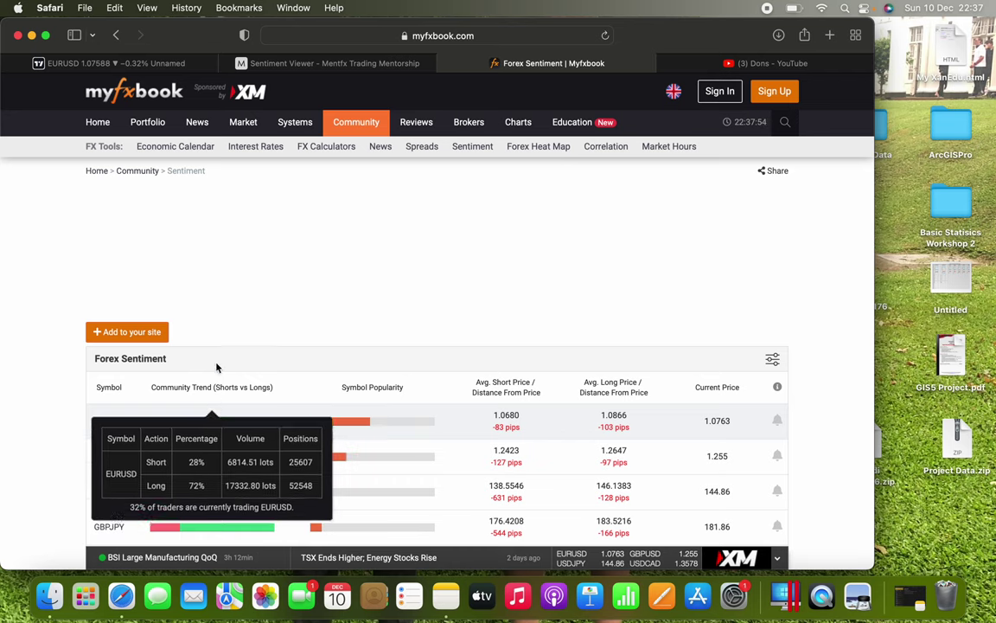
{"action": "left_click", "coordinate": [157, 58]}
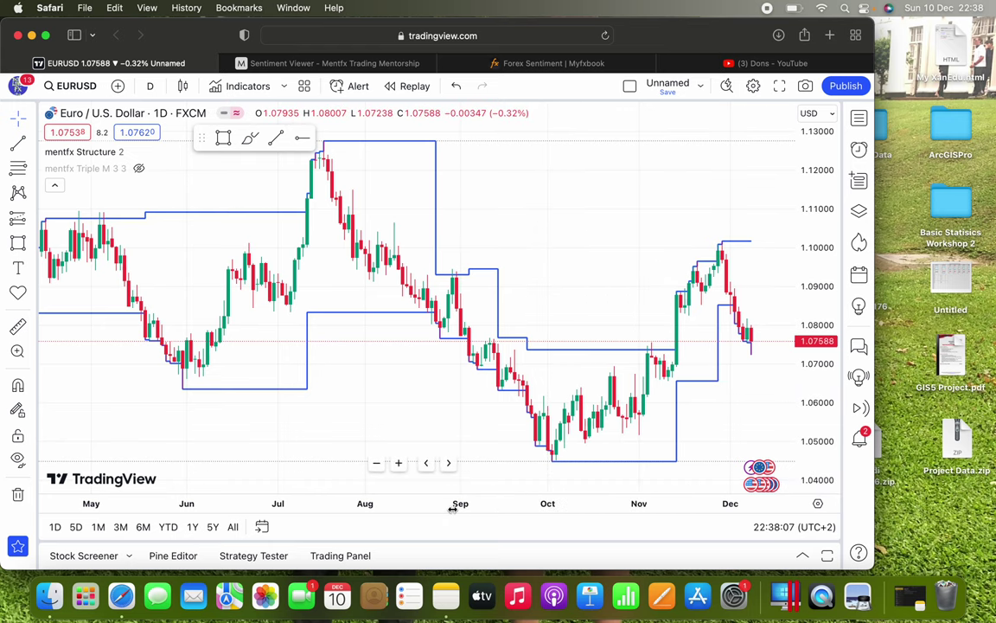
Recheck the EURUSD institutional sentiment and examine the daily structure lines from June to December 2023
{"action": "left_click_drag", "start_coordinate": [451, 510], "coordinate": [490, 517]}
{"action": "left_click", "coordinate": [374, 64]}
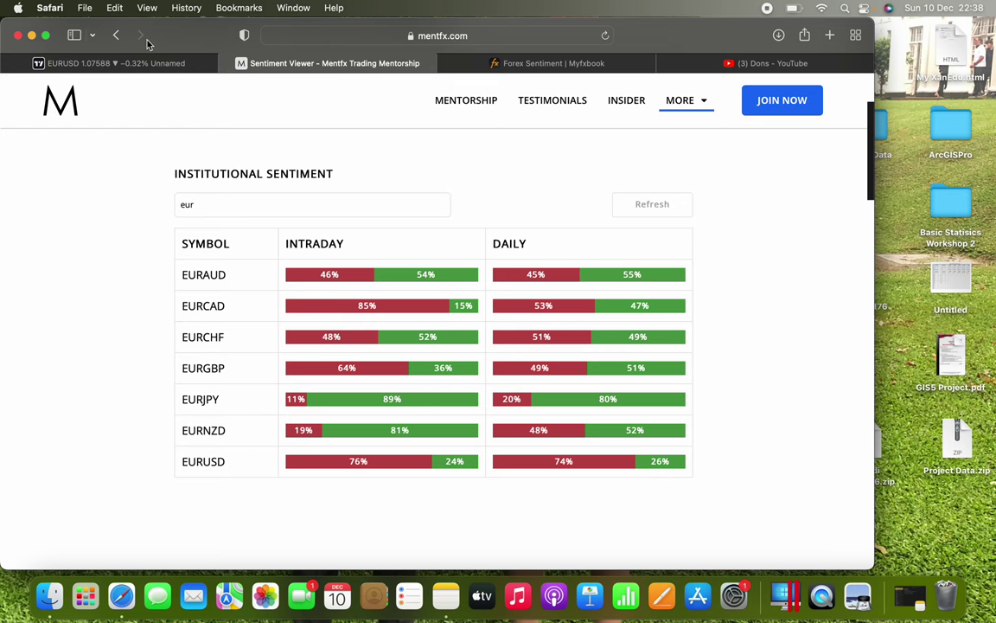
{"action": "left_click", "coordinate": [109, 64]}
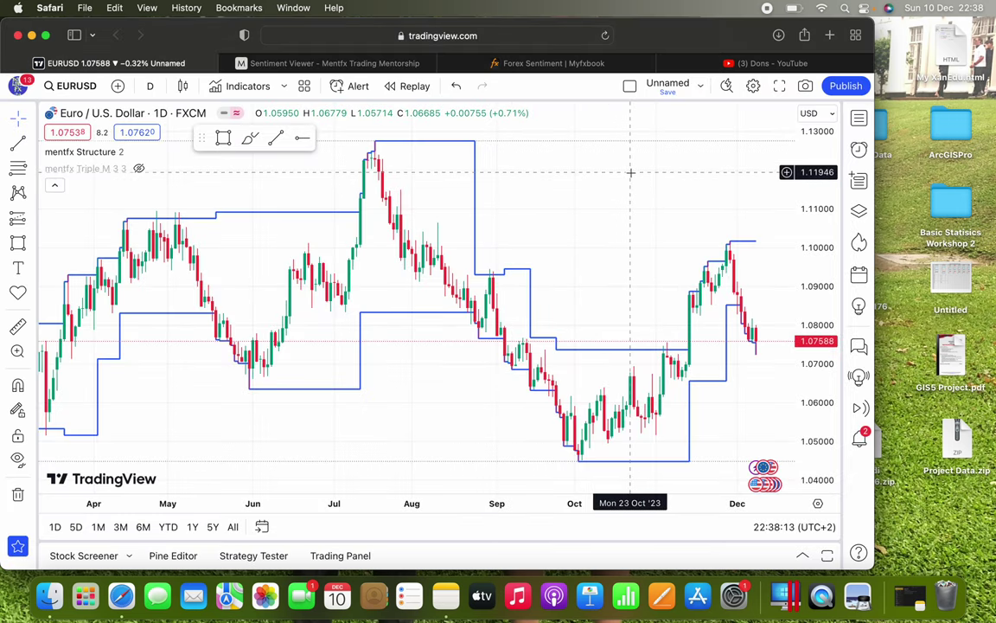
{"action": "left_click_drag", "start_coordinate": [631, 172], "coordinate": [464, 191]}
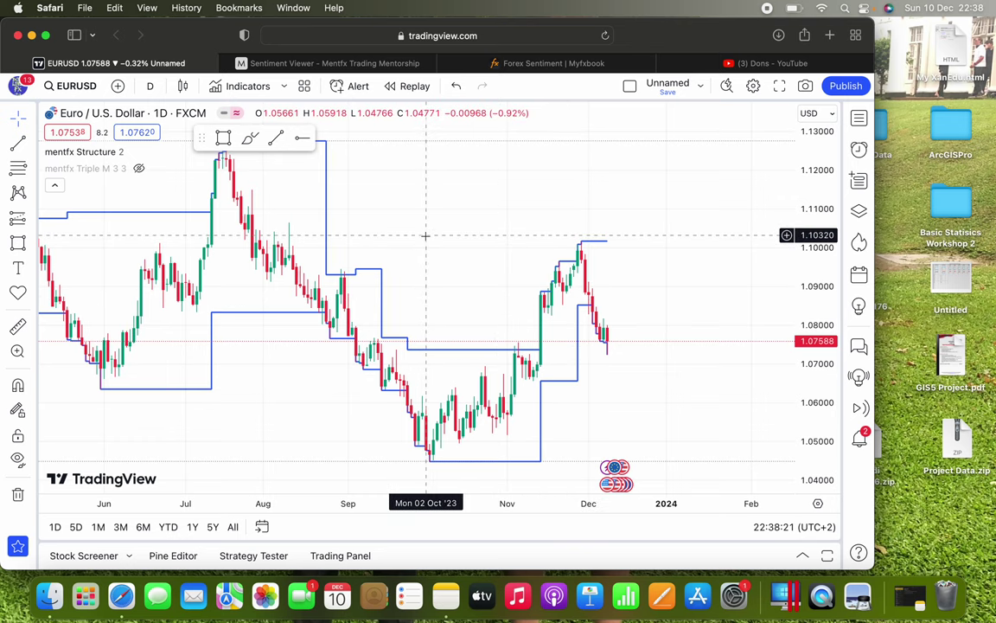
{"action": "left_click_drag", "start_coordinate": [427, 234], "coordinate": [413, 251]}
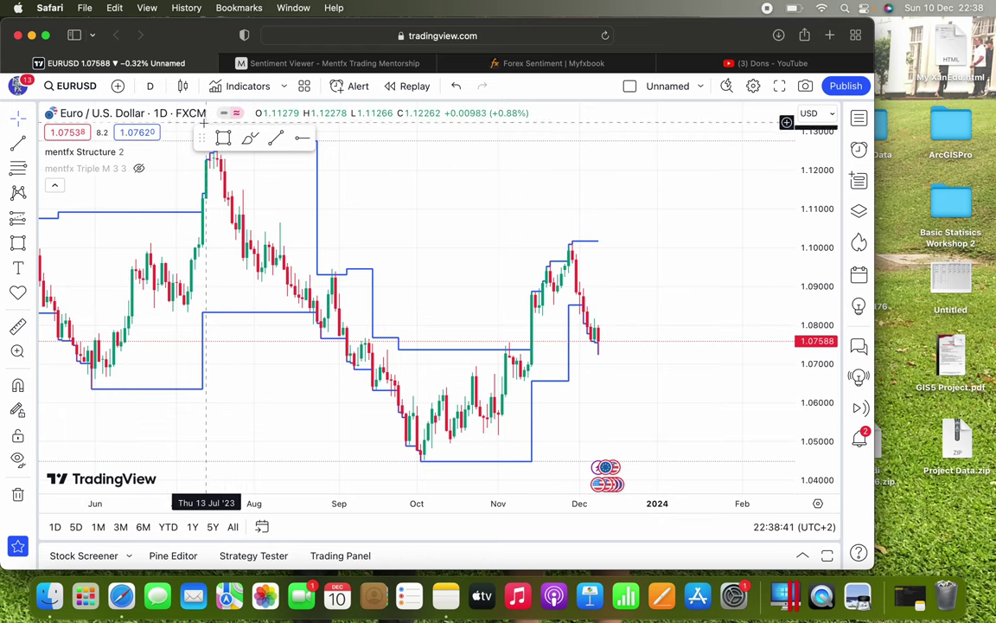
Hide the mentfx Structure indicator and draw a rectangle zone from 30 August to 15 December 2023 between about 1.0857 and 1.0941
{"action": "mouse_move", "coordinate": [202, 139]}
{"action": "left_mouse_down"}
{"action": "mouse_move", "coordinate": [326, 139]}
{"action": "mouse_move", "coordinate": [475, 112]}
{"action": "mouse_move", "coordinate": [485, 147]}
{"action": "mouse_move", "coordinate": [498, 137]}
{"action": "left_mouse_up"}
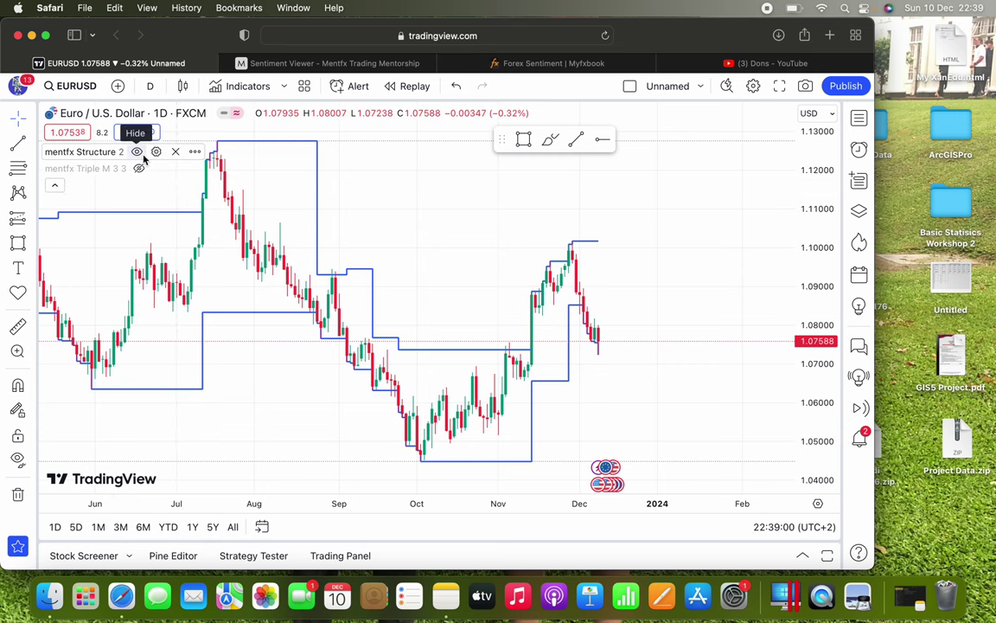
{"action": "left_click", "coordinate": [140, 154]}
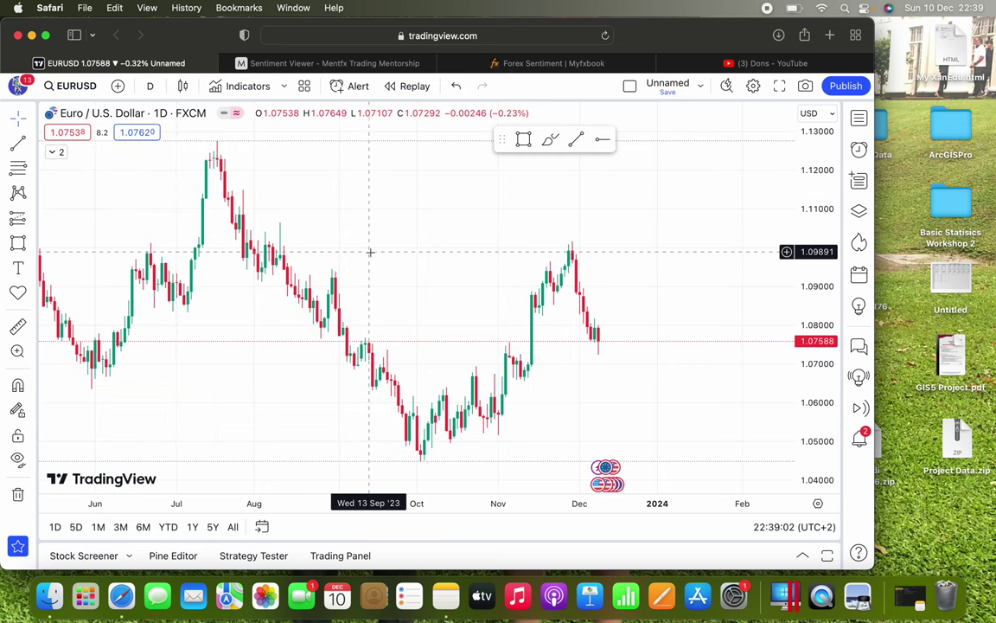
{"action": "left_click", "coordinate": [524, 139]}
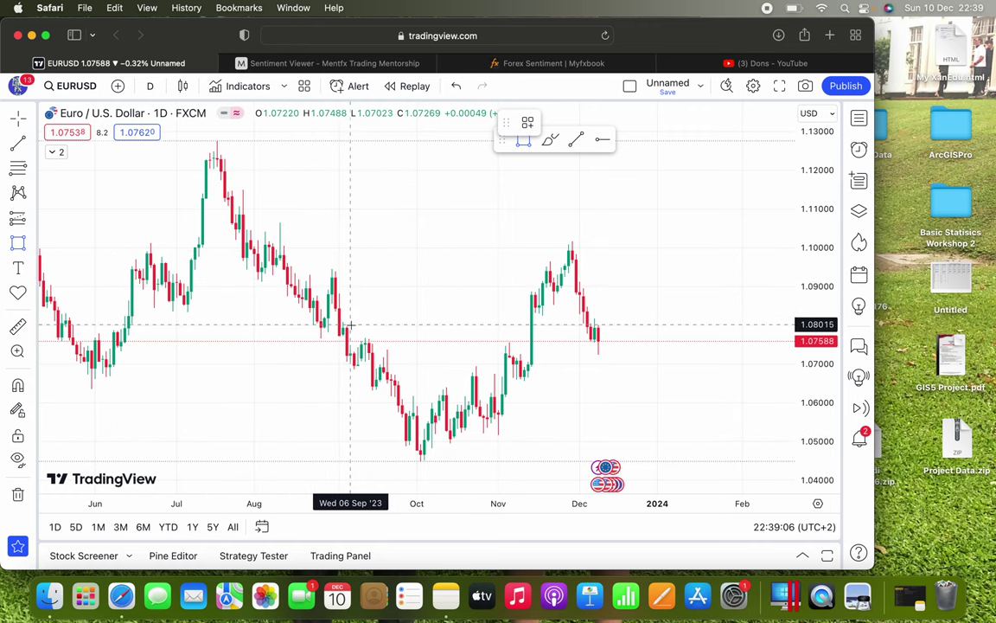
{"action": "mouse_move", "coordinate": [332, 271]}
{"action": "left_mouse_down"}
{"action": "mouse_move", "coordinate": [334, 302]}
{"action": "mouse_move", "coordinate": [619, 283]}
{"action": "left_mouse_up"}
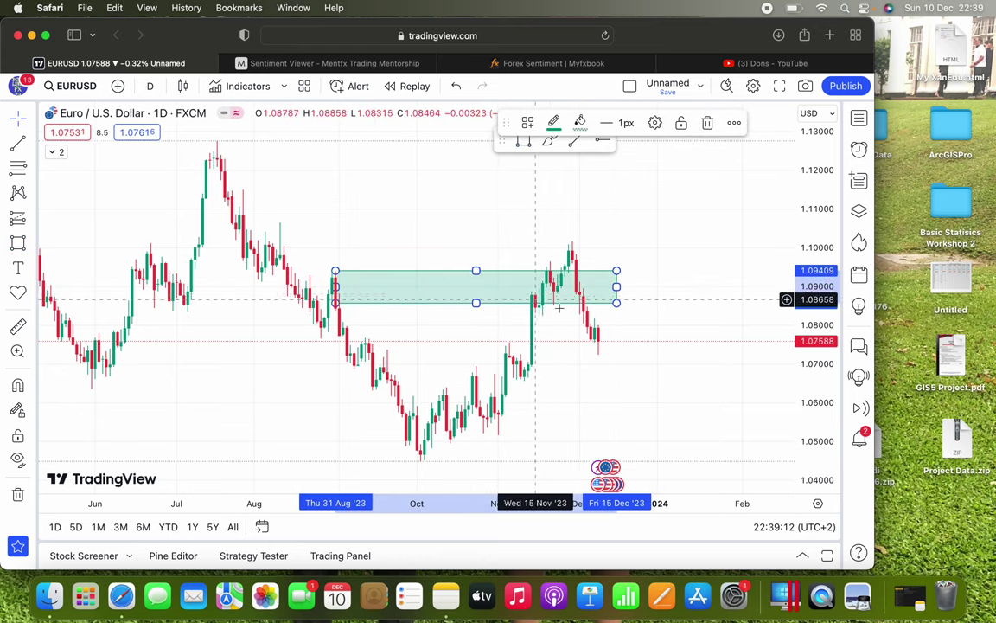
{"action": "left_click", "coordinate": [385, 204]}
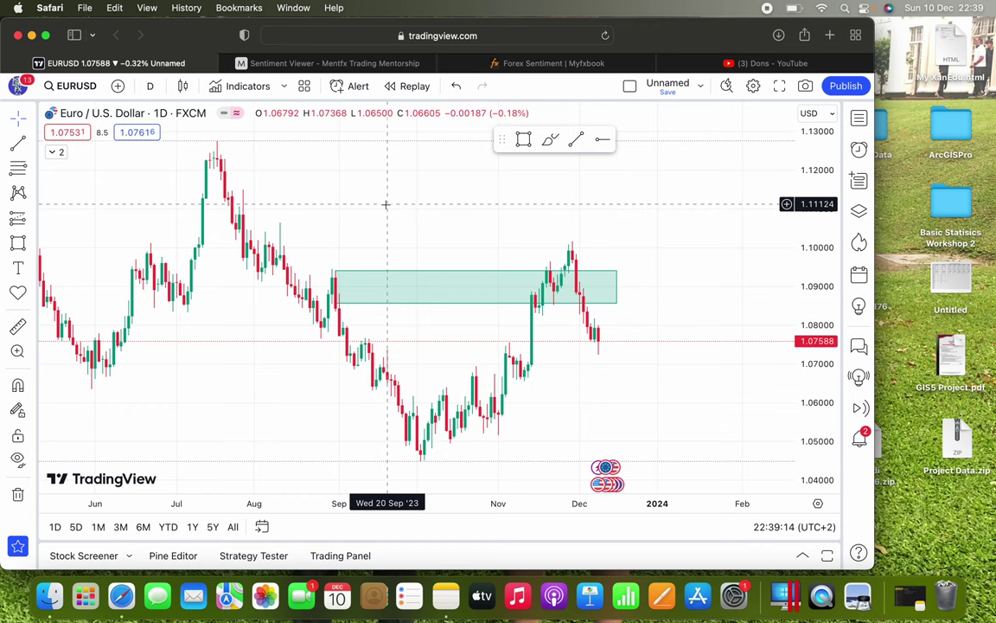
{"action": "left_click", "coordinate": [333, 290]}
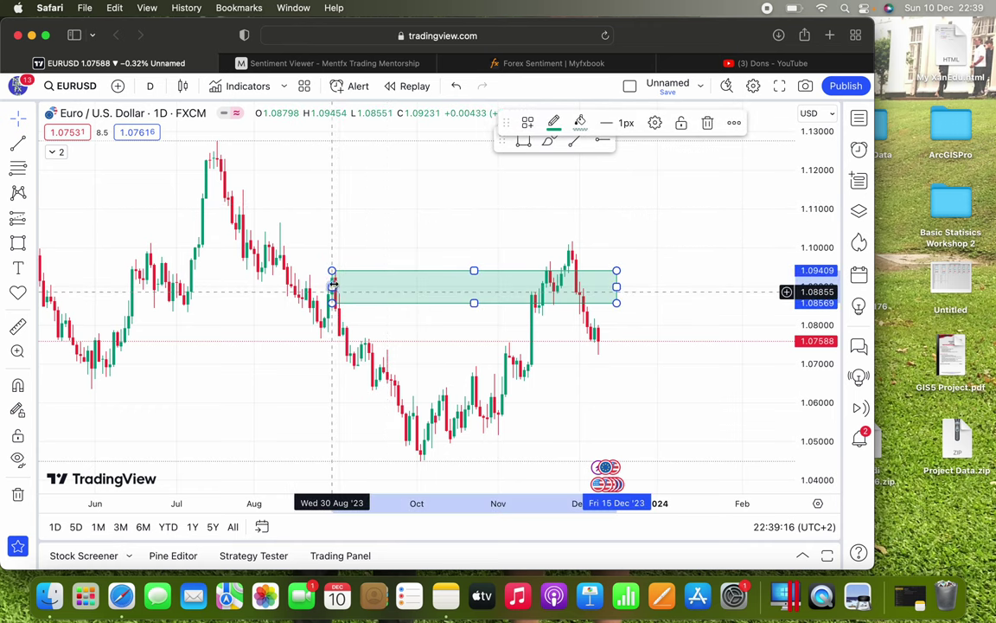
{"action": "left_click", "coordinate": [382, 220]}
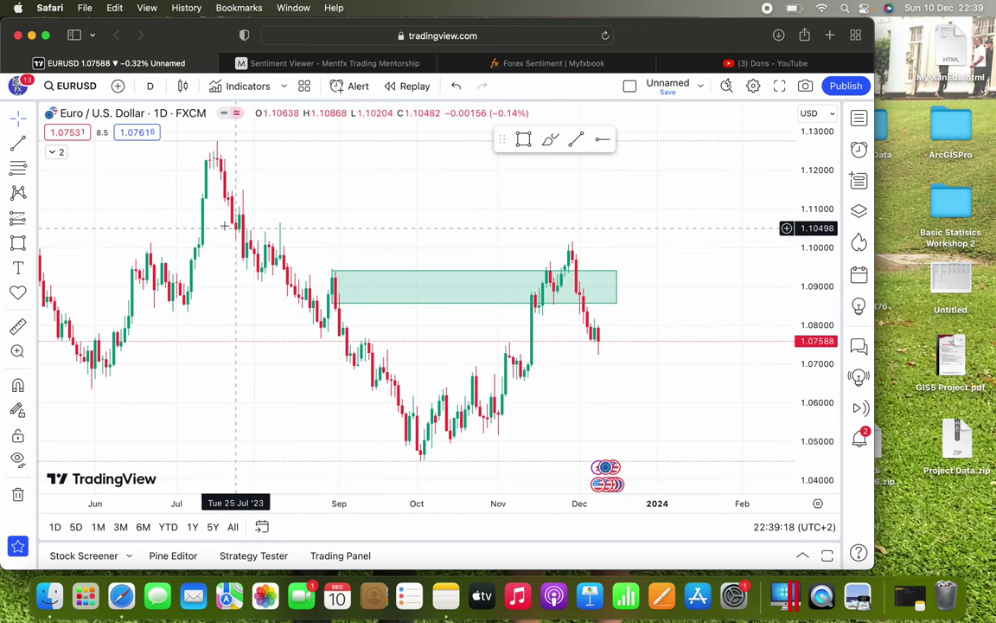
Draw a second, thinner rectangle zone below the first, from 4 September to 8 December 2023 with its upper edge at about 1.0805
{"action": "left_click", "coordinate": [524, 142]}
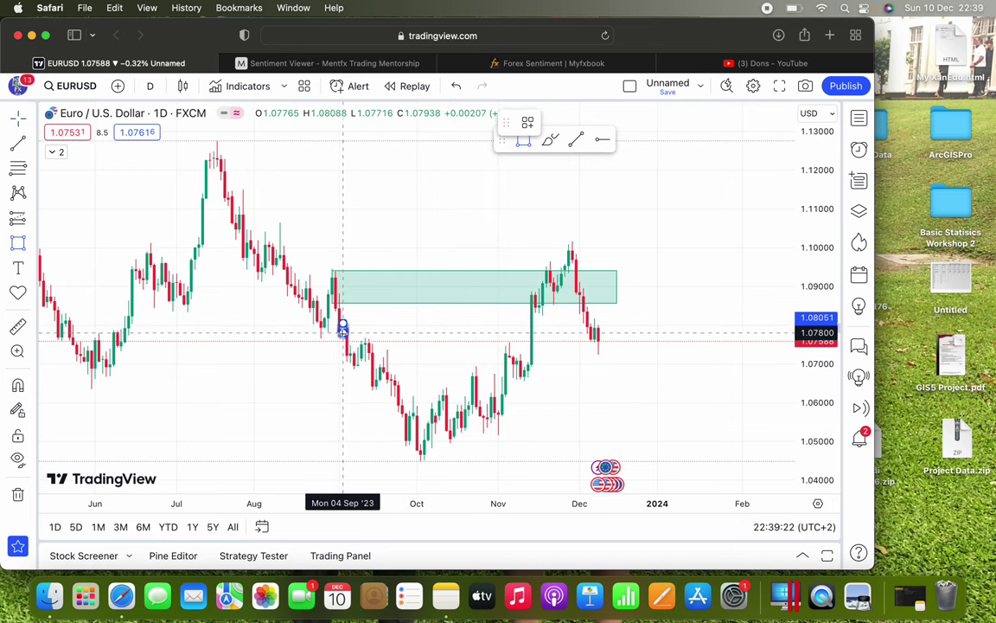
{"action": "left_click", "coordinate": [343, 327]}
{"action": "left_click_drag", "start_coordinate": [343, 330], "coordinate": [596, 331]}
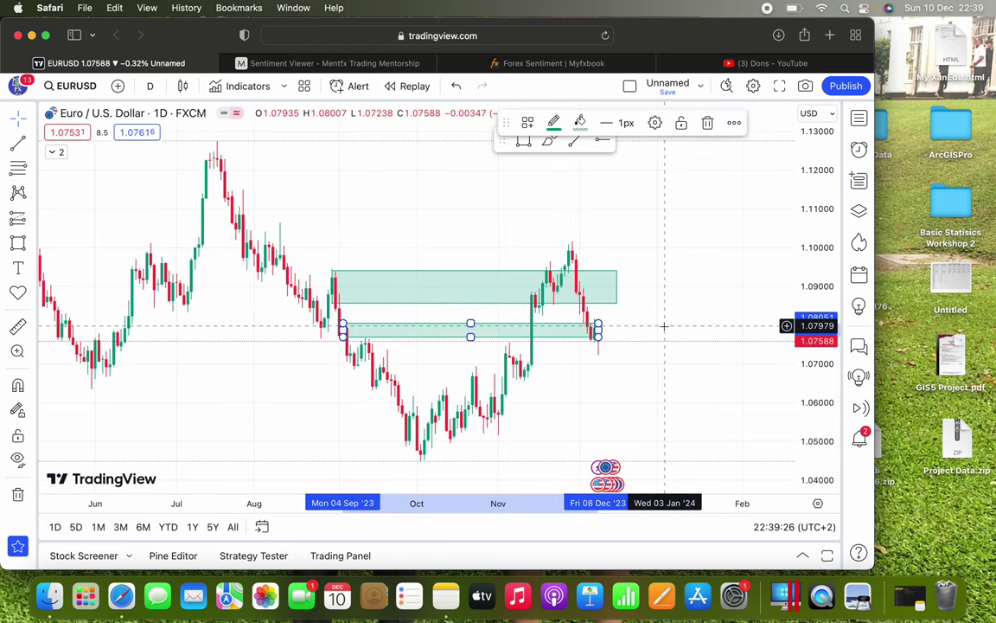
Change the fill of both rectangle zones, at 1.0857–1.0941 and just below it, from green to red
{"action": "left_click", "coordinate": [479, 272]}
{"action": "left_click", "coordinate": [582, 122]}
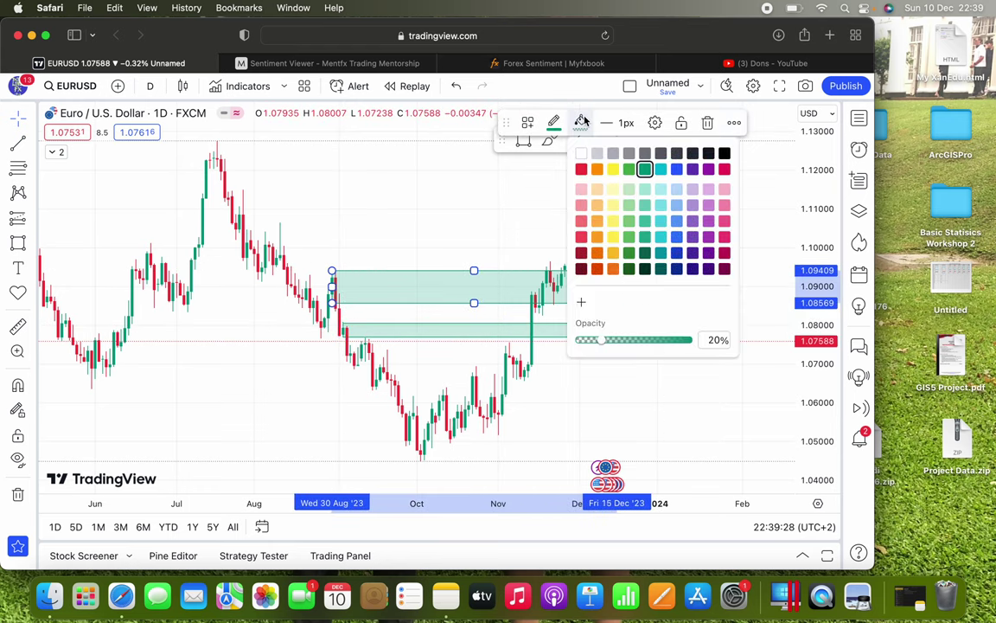
{"action": "left_click", "coordinate": [582, 169]}
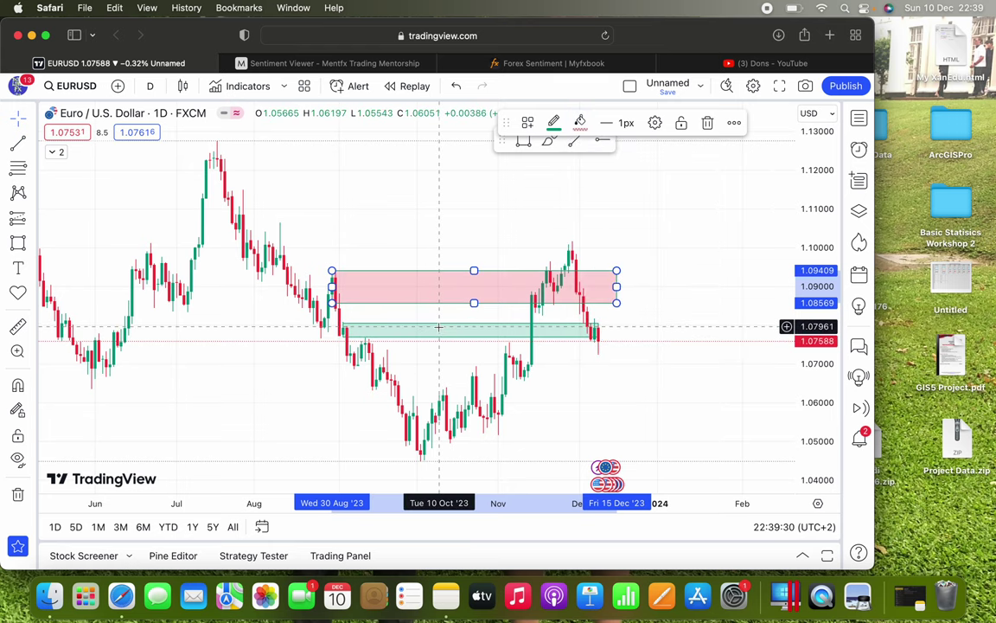
{"action": "left_click", "coordinate": [435, 328]}
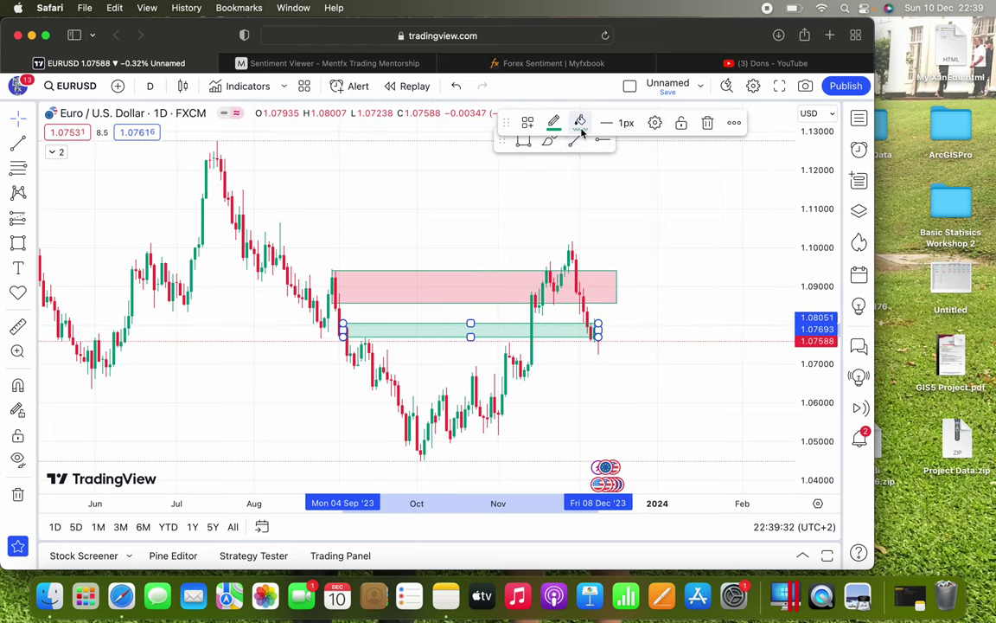
{"action": "left_click", "coordinate": [580, 123]}
{"action": "left_click", "coordinate": [581, 170]}
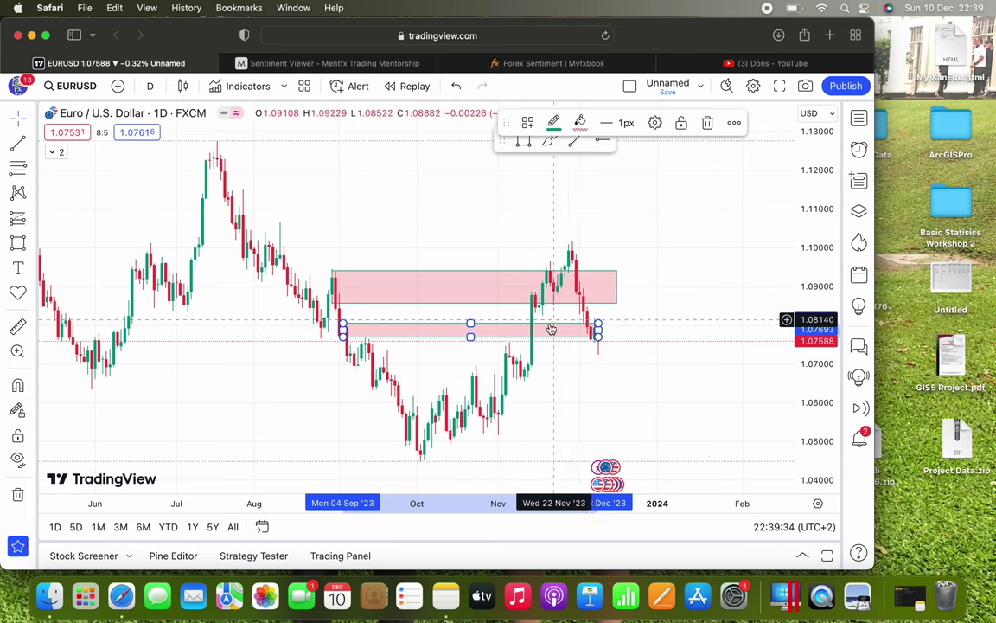
Check EURUSD's intraday and daily institutional sentiment on the mentfx Sentiment Viewer, return to the chart and deselect the zone
{"action": "left_click", "coordinate": [352, 86]}
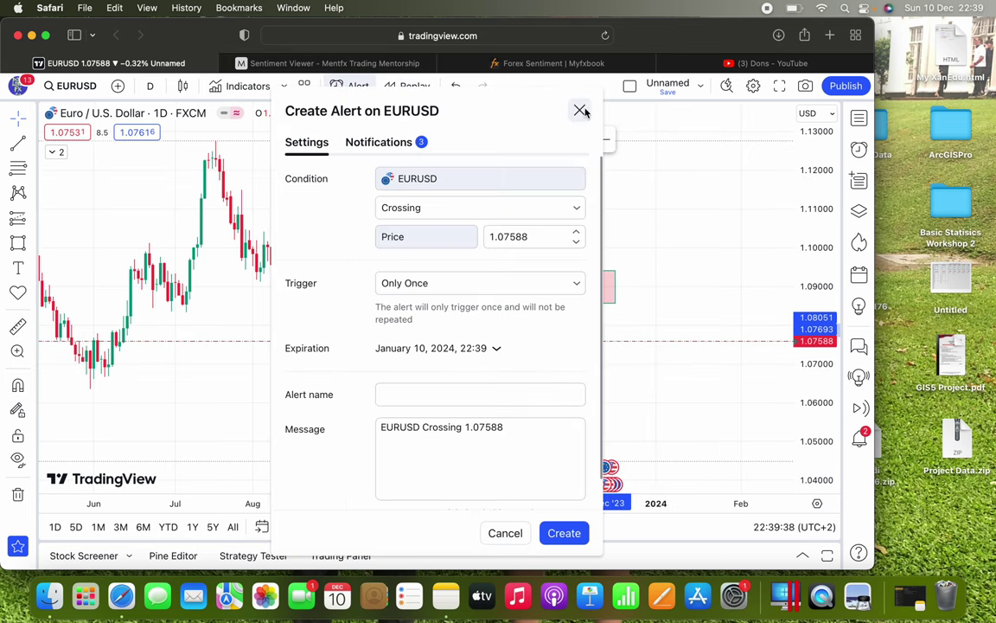
{"action": "left_click", "coordinate": [580, 110]}
{"action": "left_click", "coordinate": [363, 67]}
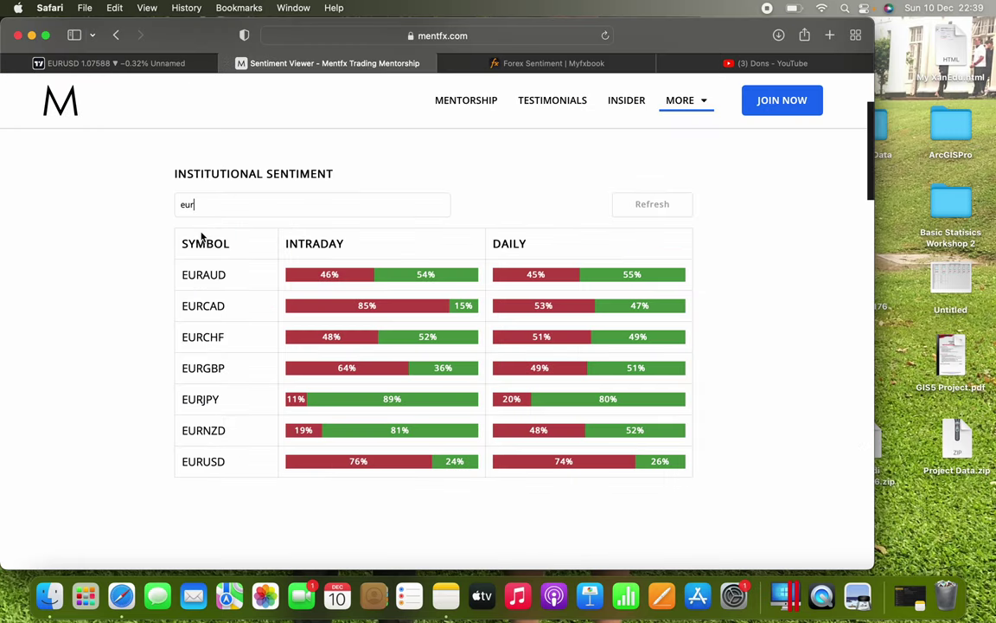
{"action": "left_click", "coordinate": [104, 63]}
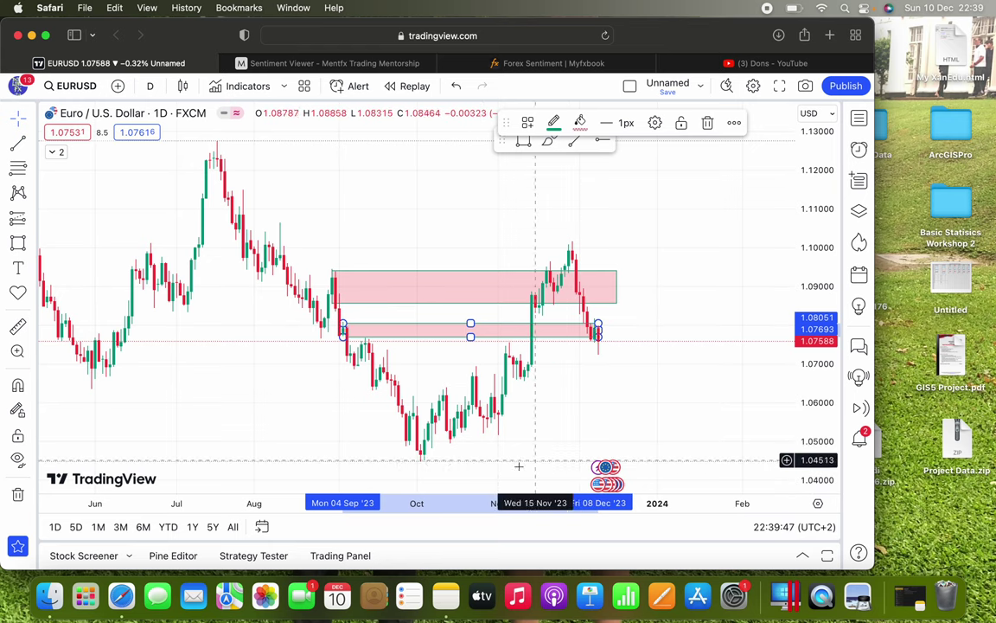
{"action": "left_click", "coordinate": [671, 465]}
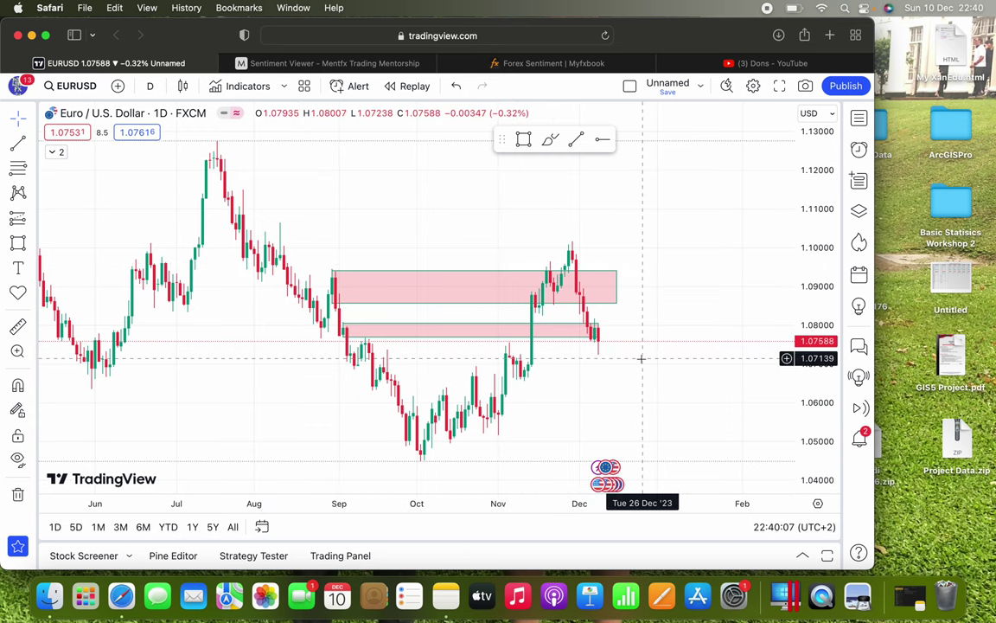
Delete both red rectangle zones that start in late August and early September 2023
{"action": "left_click", "coordinate": [502, 339]}
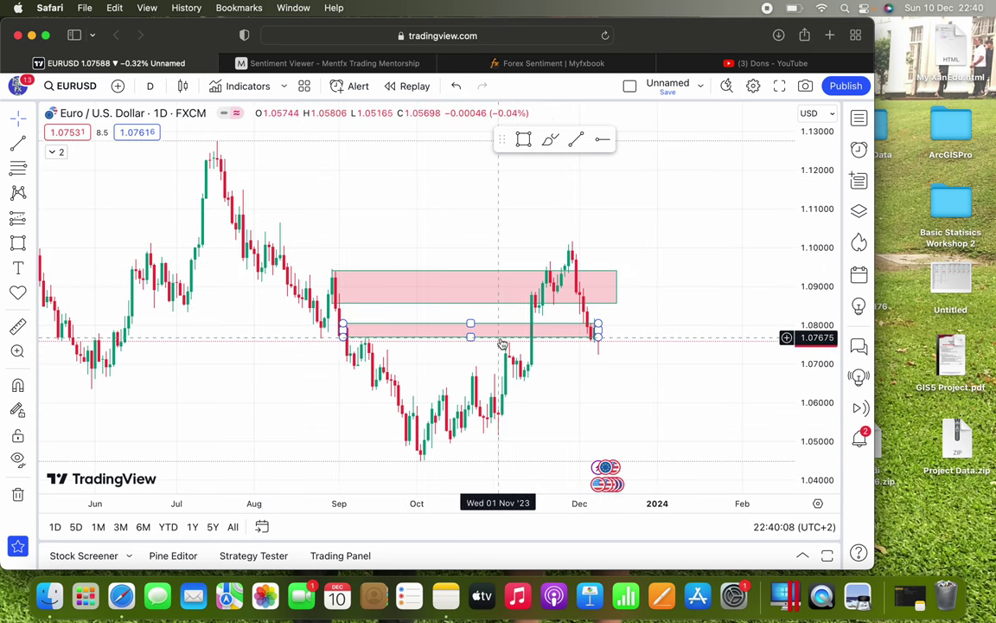
{"action": "left_click", "coordinate": [441, 273]}
{"action": "key", "text": "Delete"}
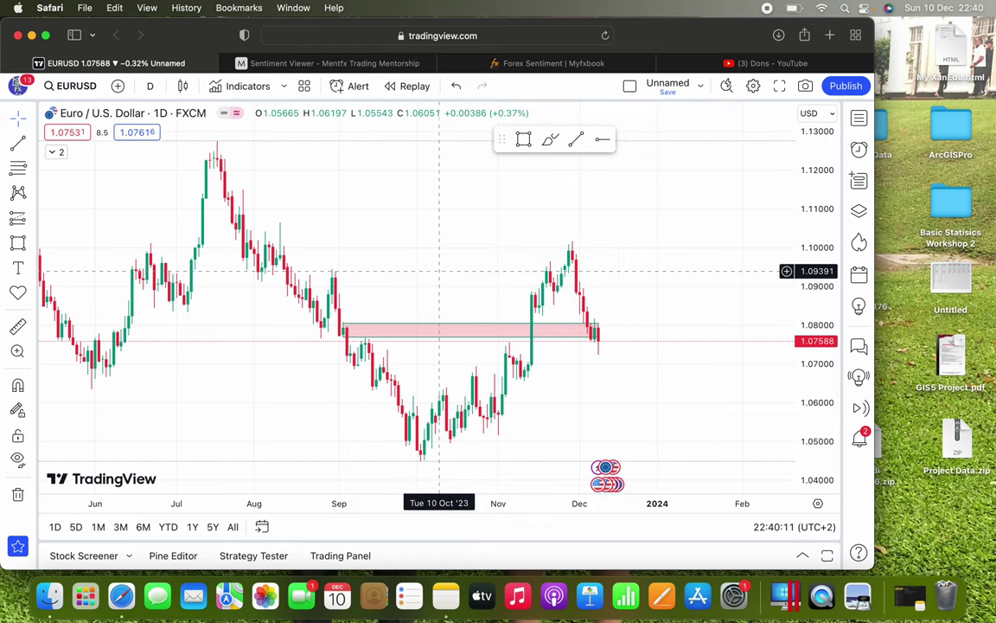
{"action": "left_click", "coordinate": [442, 329]}
{"action": "key", "text": "Delete"}
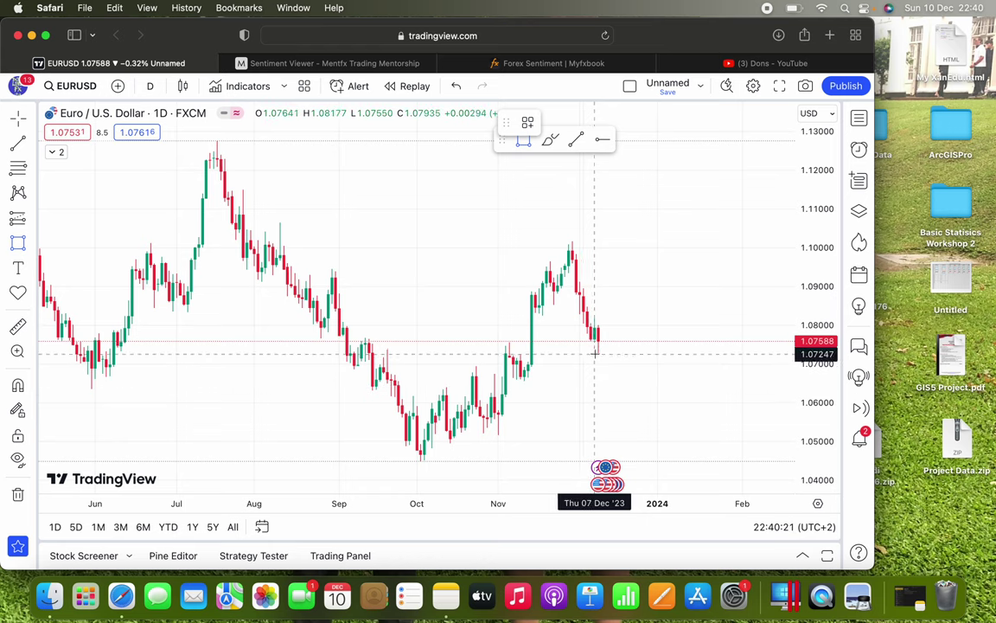
Draw a rectangle zone from 7 December 2023 between about 1.0755 and 1.0816, and extend it to about 13 February 2024
{"action": "left_click_drag", "start_coordinate": [594, 319], "coordinate": [595, 342]}
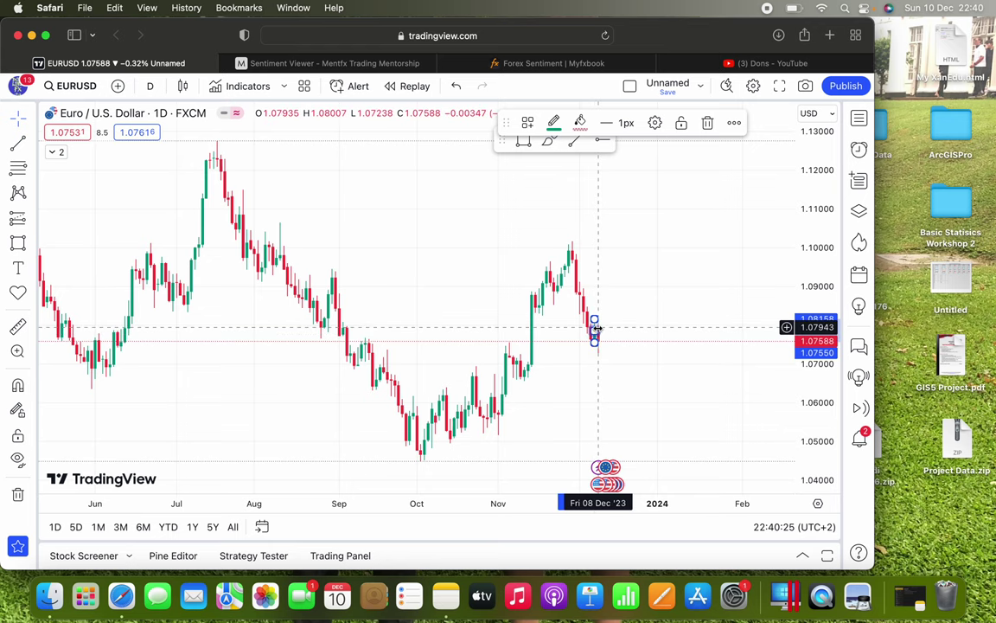
{"action": "left_click_drag", "start_coordinate": [610, 332], "coordinate": [771, 325]}
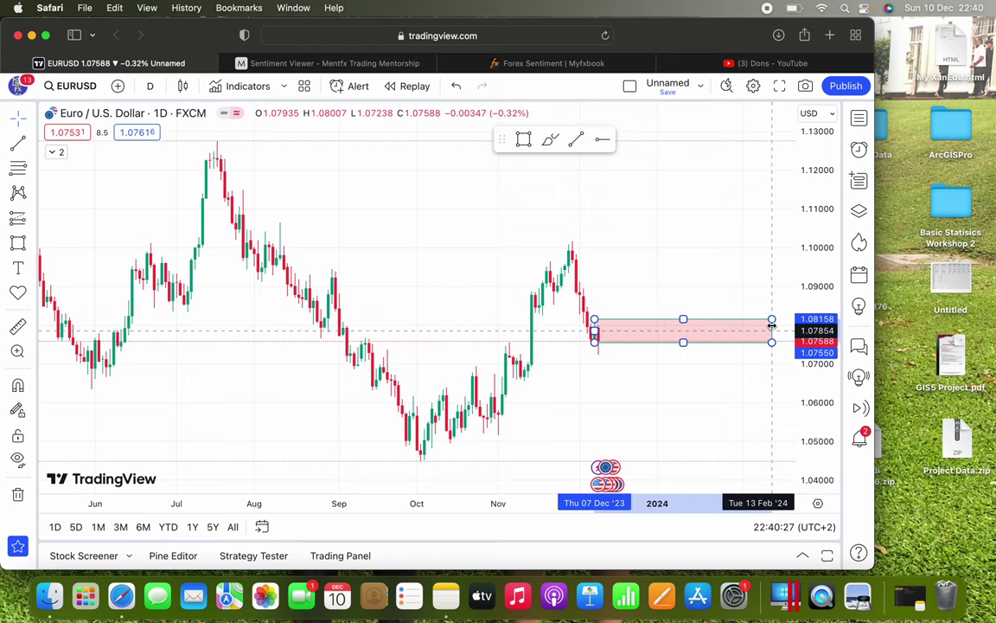
{"action": "left_click", "coordinate": [712, 271]}
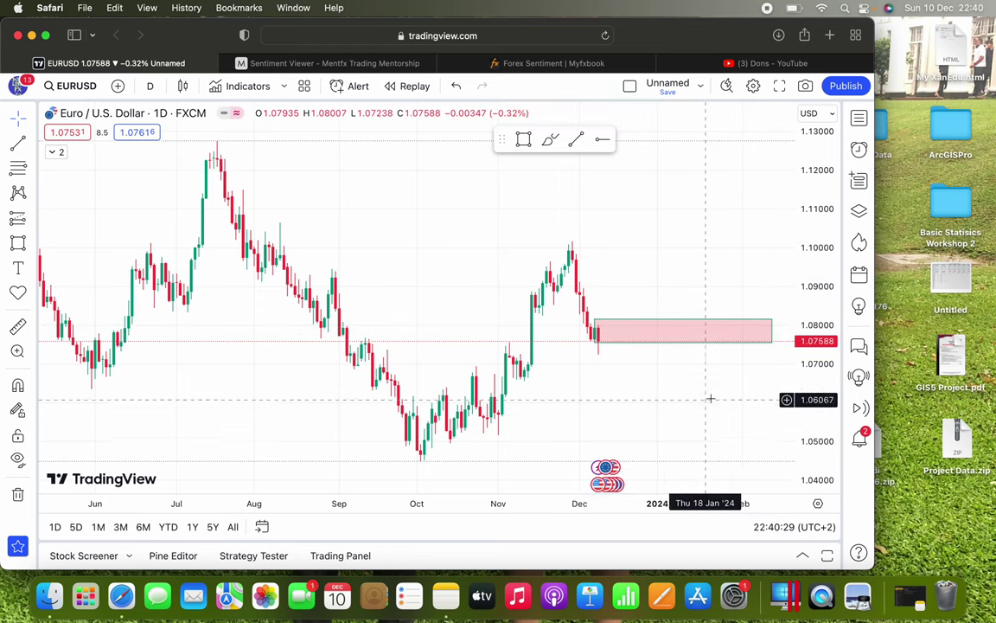
Sketch a projected drop, a retest of the red zone and a further drop with the Brush, and undo both strokes
{"action": "left_click_drag", "start_coordinate": [679, 285], "coordinate": [601, 238]}
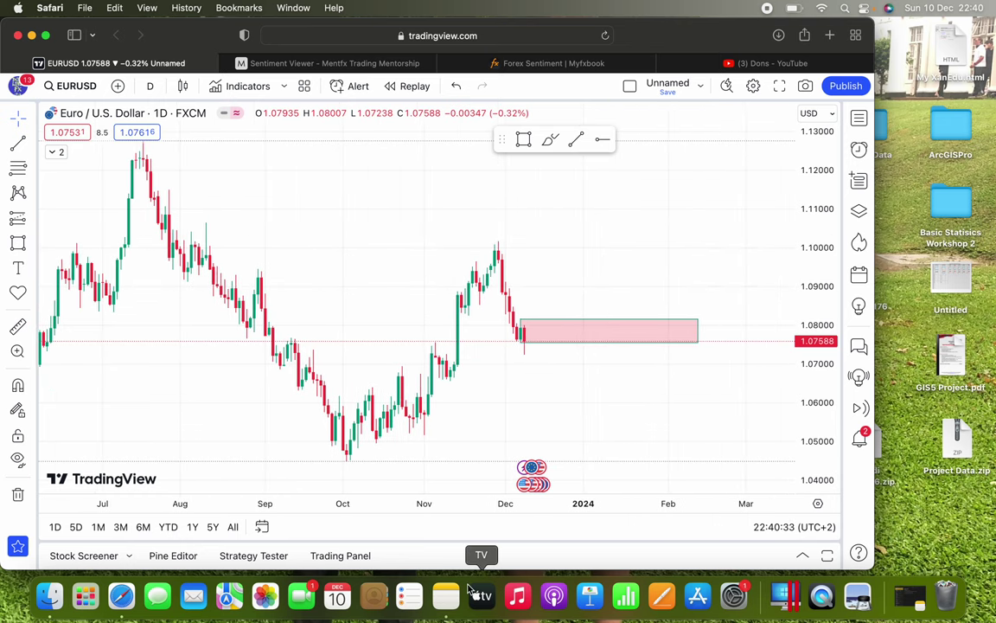
{"action": "left_click", "coordinate": [550, 139]}
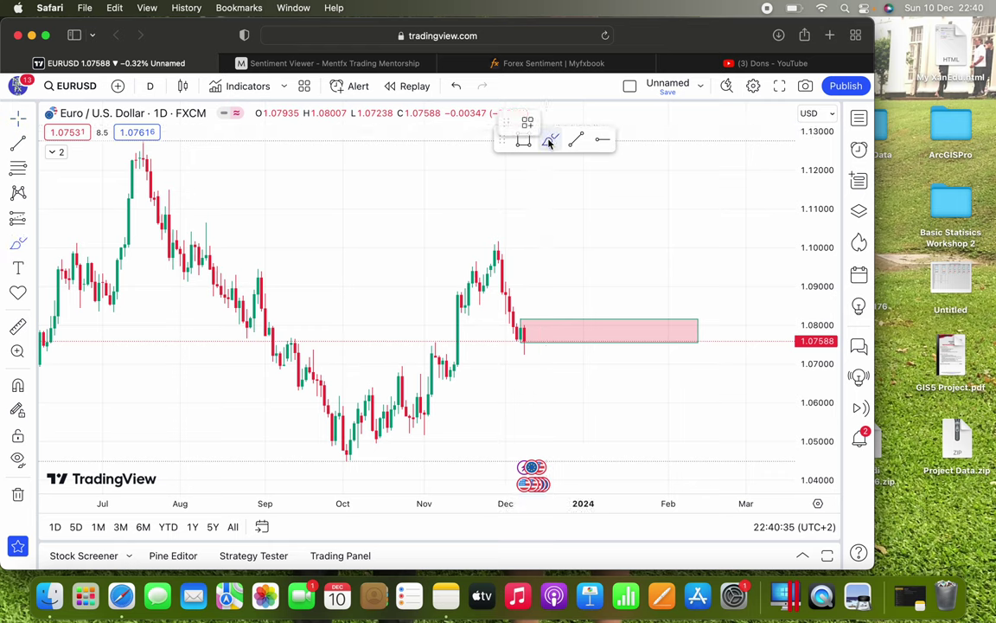
{"action": "left_click_drag", "start_coordinate": [526, 348], "coordinate": [538, 403]}
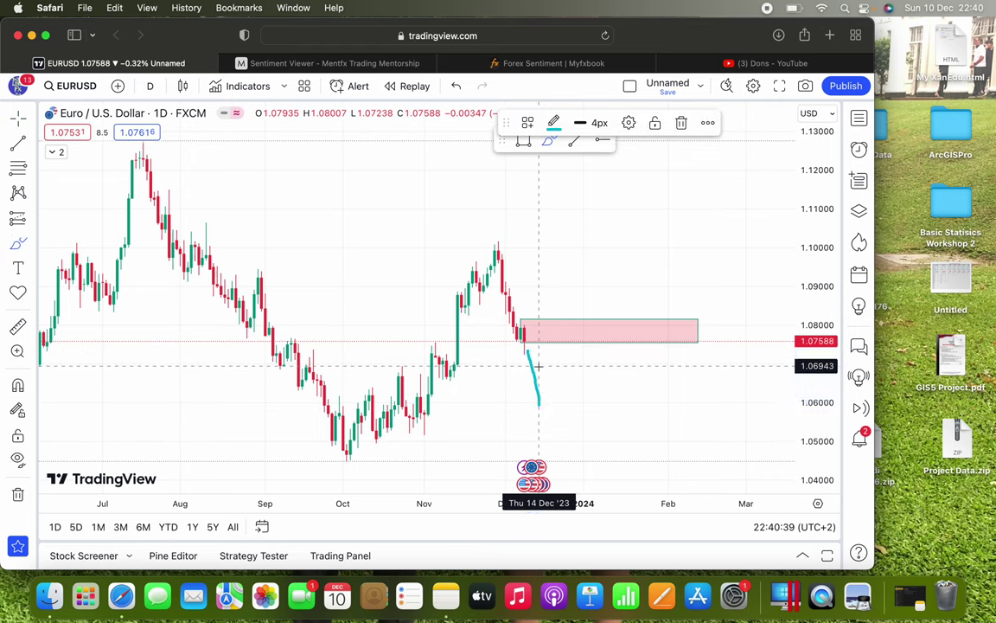
{"action": "left_click_drag", "start_coordinate": [555, 334], "coordinate": [575, 410]}
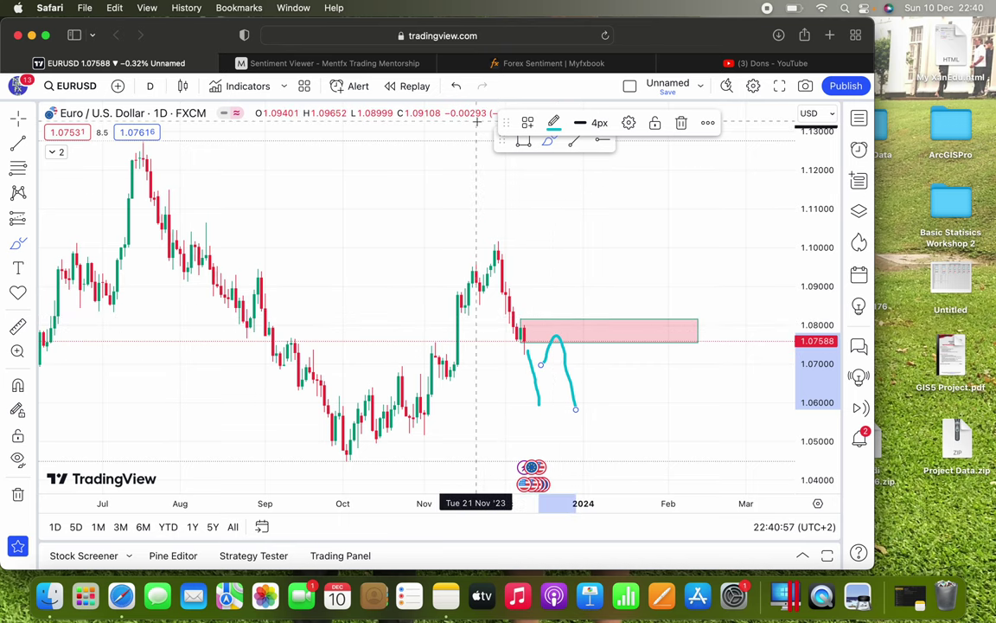
{"action": "left_click", "coordinate": [457, 87]}
{"action": "left_click", "coordinate": [457, 87]}
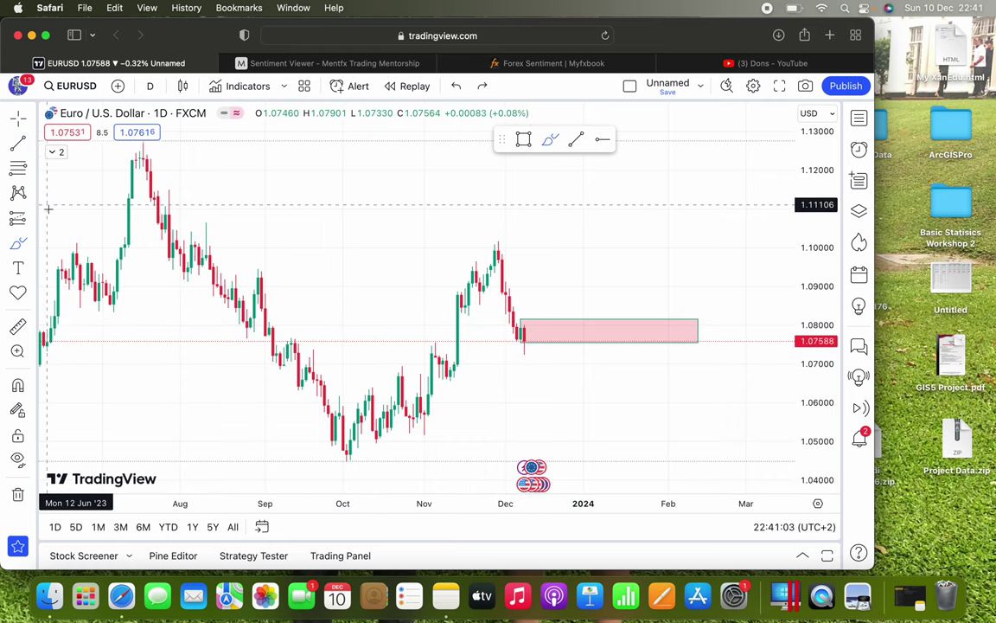
Show the mentfx Structure indicator, circle the November–December 2023 swing with the Brush, and undo the circle
{"action": "left_click", "coordinate": [136, 152]}
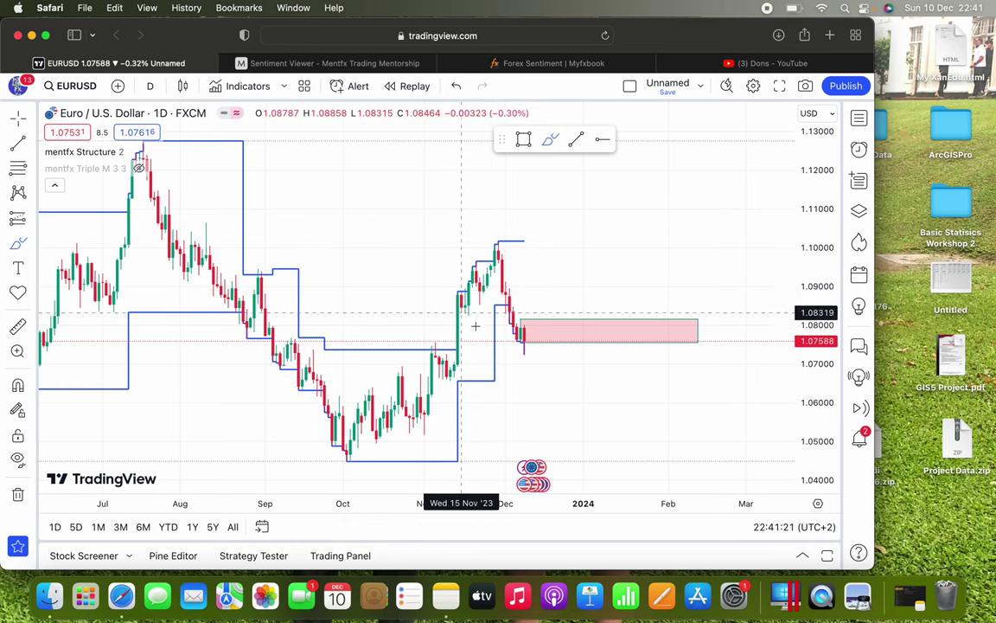
{"action": "mouse_move", "coordinate": [521, 209]}
{"action": "left_mouse_down"}
{"action": "mouse_move", "coordinate": [419, 296]}
{"action": "mouse_move", "coordinate": [552, 296]}
{"action": "mouse_move", "coordinate": [521, 210]}
{"action": "left_mouse_up"}
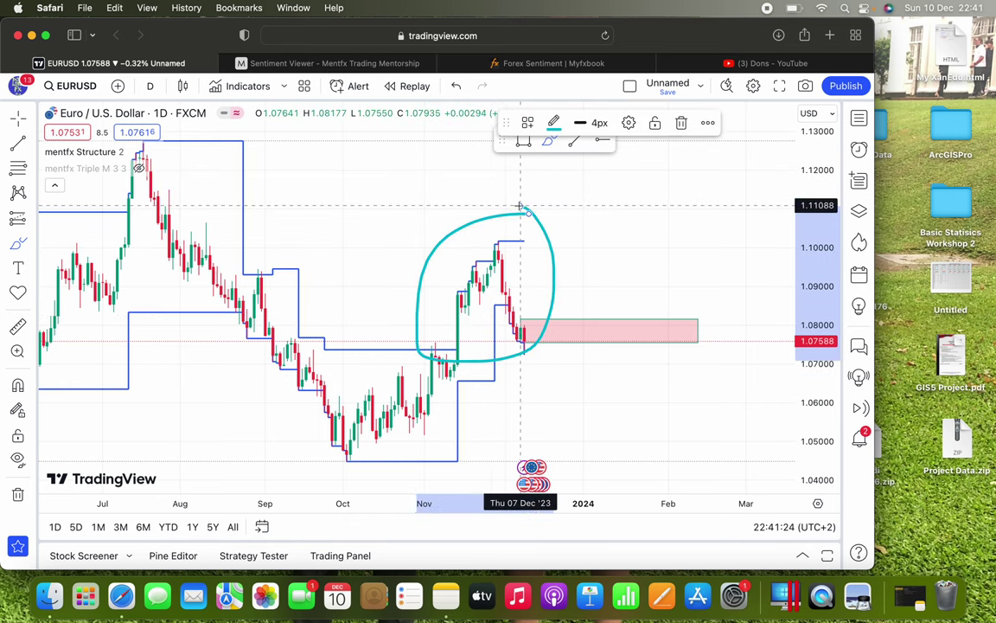
{"action": "left_click", "coordinate": [457, 86]}
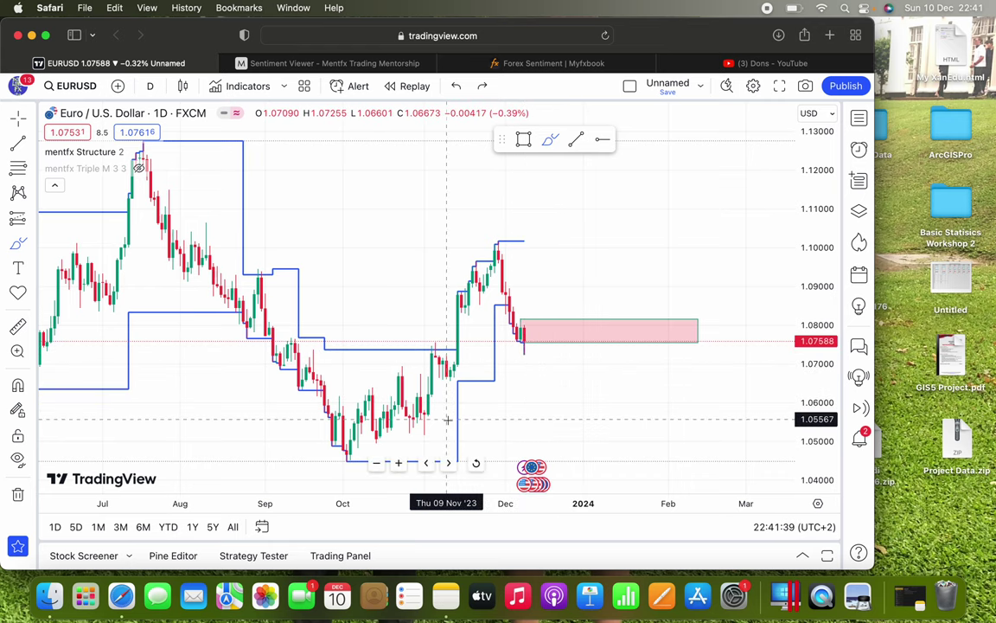
Recheck the EURUSD institutional sentiment on mentfx and switch the EURUSD chart to the 4-hour interval
{"action": "left_click", "coordinate": [315, 65]}
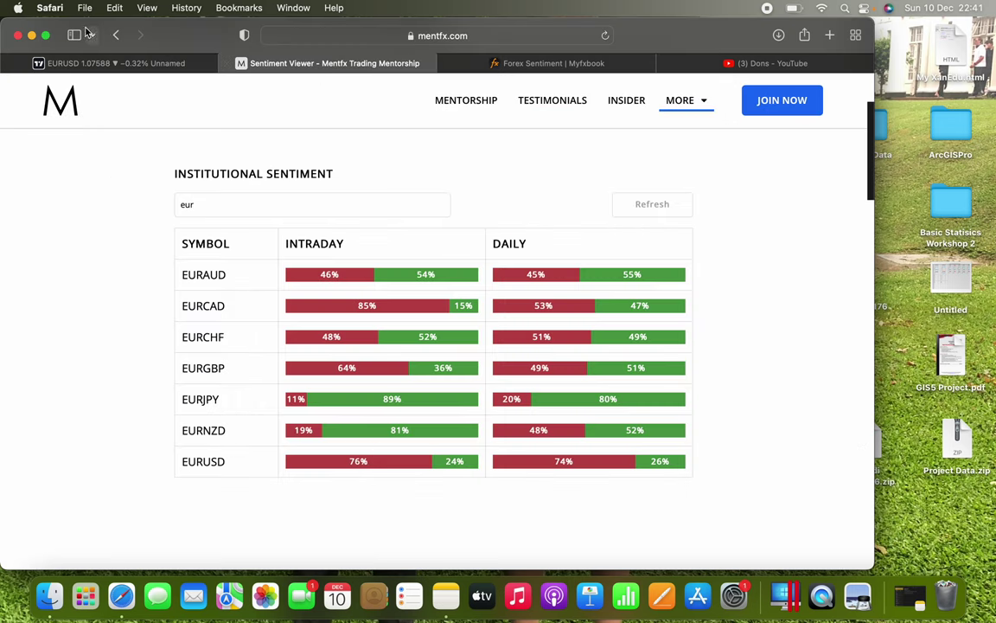
{"action": "left_click", "coordinate": [93, 63]}
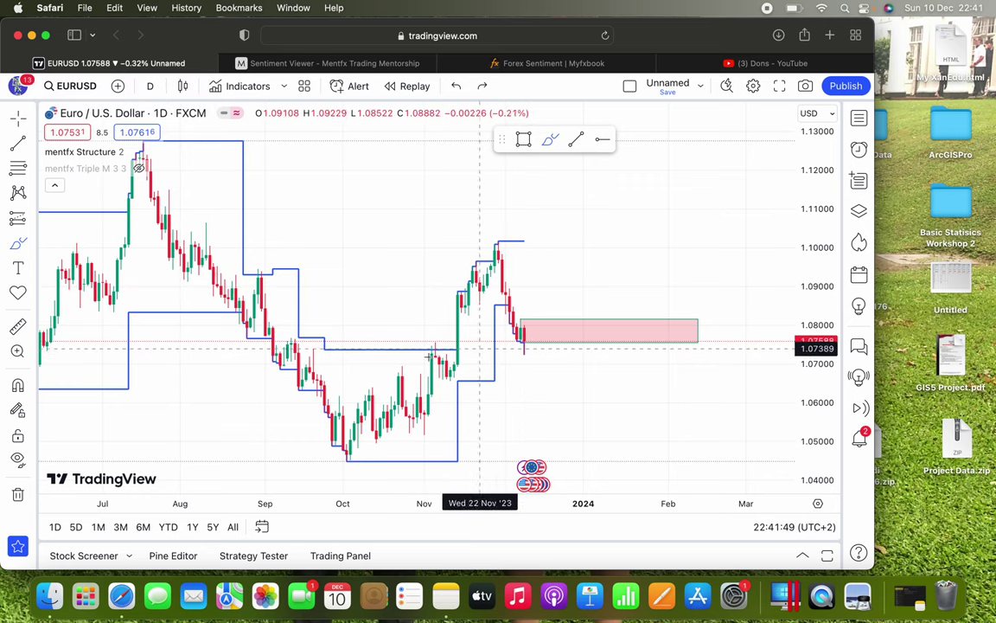
{"action": "type", "text": "4"}
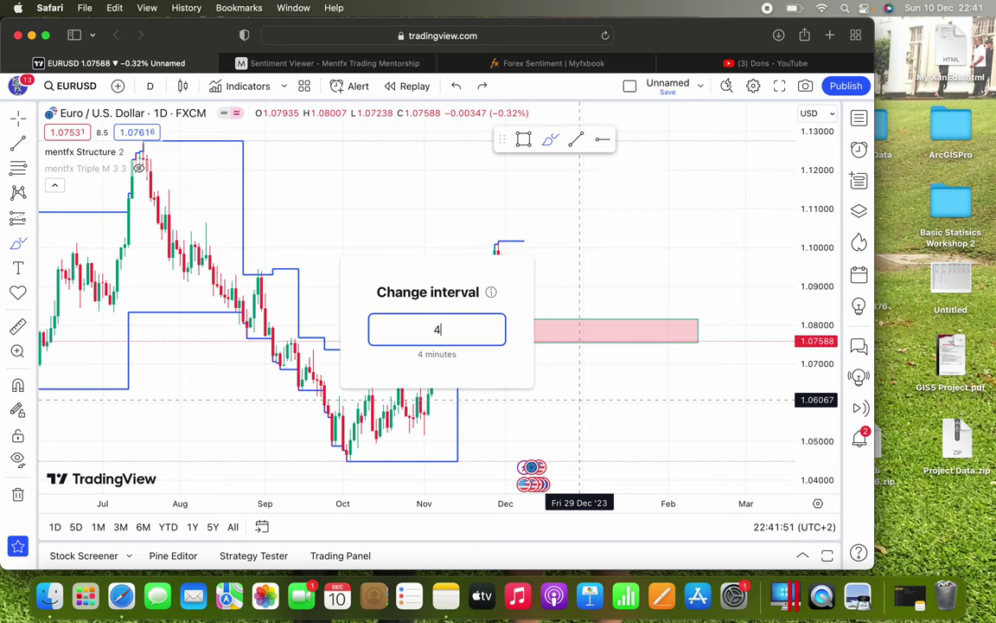
{"action": "type", "text": "h"}
{"action": "key", "text": "Return"}
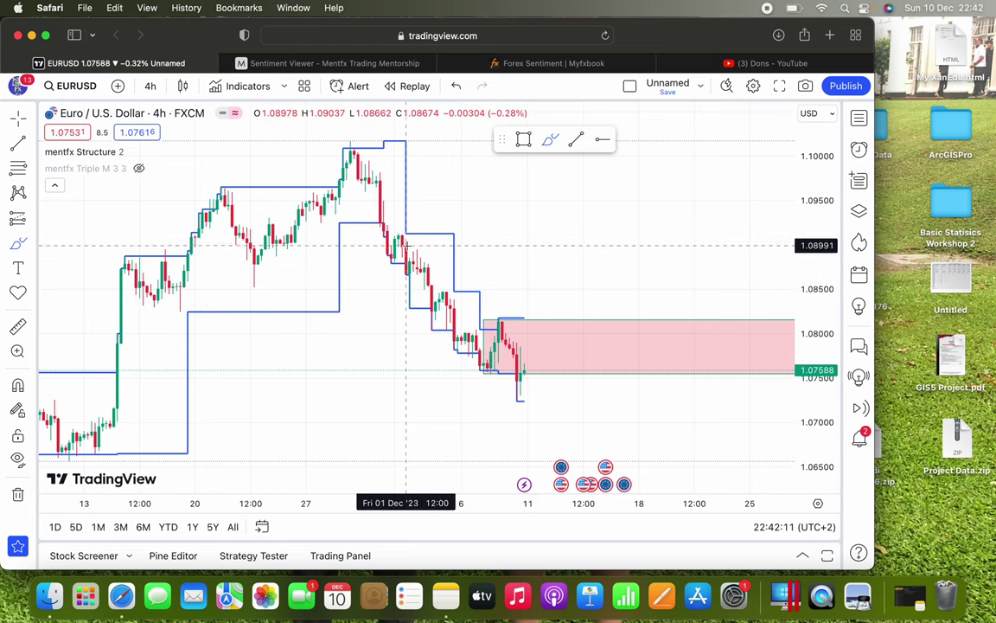
Draw a rectangle zone from the 1 December 2023 swing high to about 25 December, between about 1.0896 and 1.0912
{"action": "left_click", "coordinate": [523, 139]}
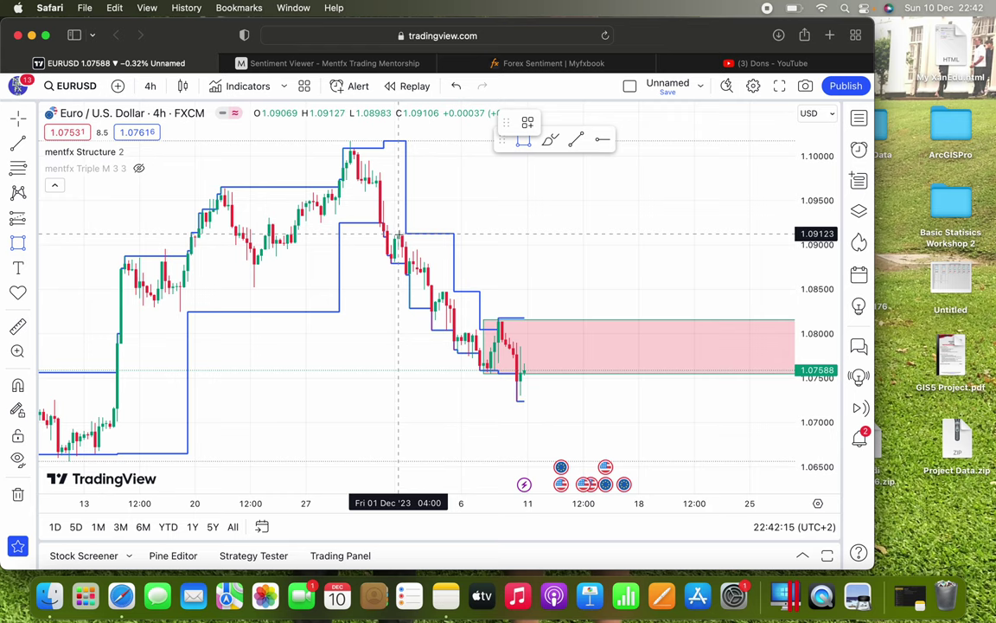
{"action": "left_click", "coordinate": [399, 233]}
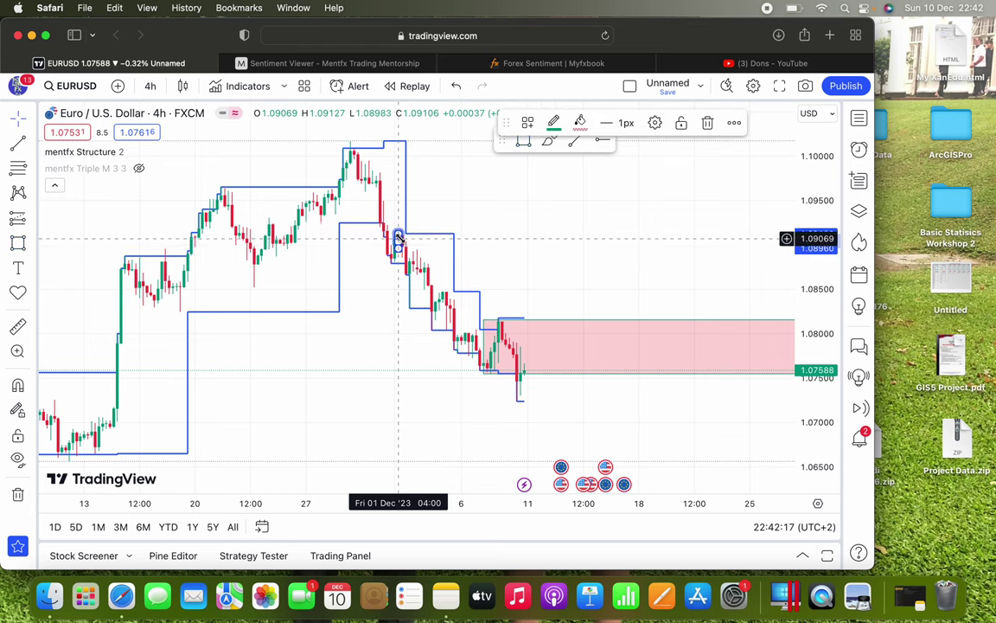
{"action": "left_click", "coordinate": [746, 248]}
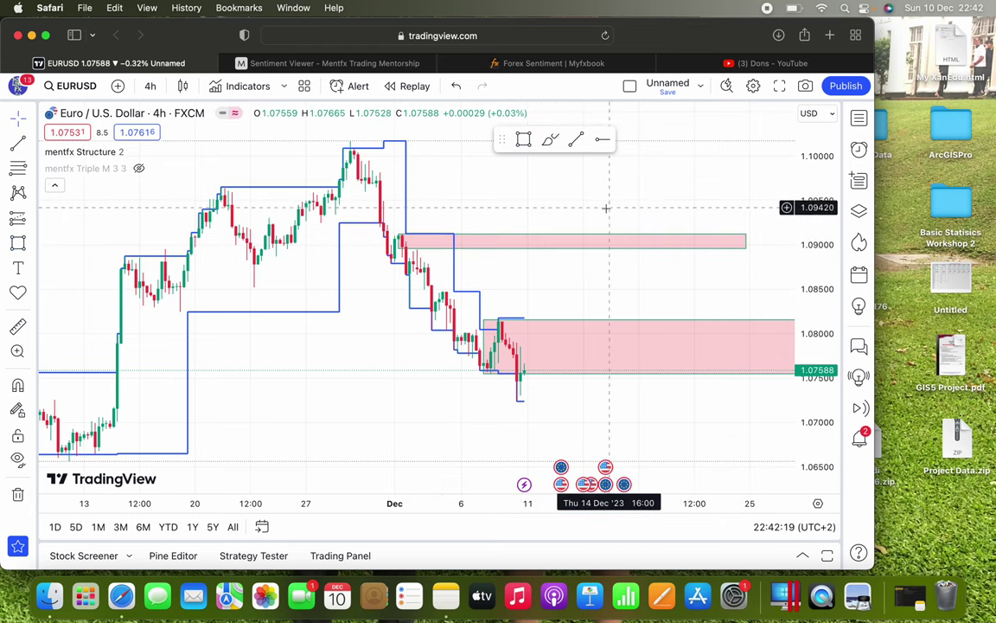
Draw a rectangle zone at the 30 November 2023 candle between about 1.0967 and 1.0979, and extend it to about 21 December
{"action": "left_click", "coordinate": [523, 140]}
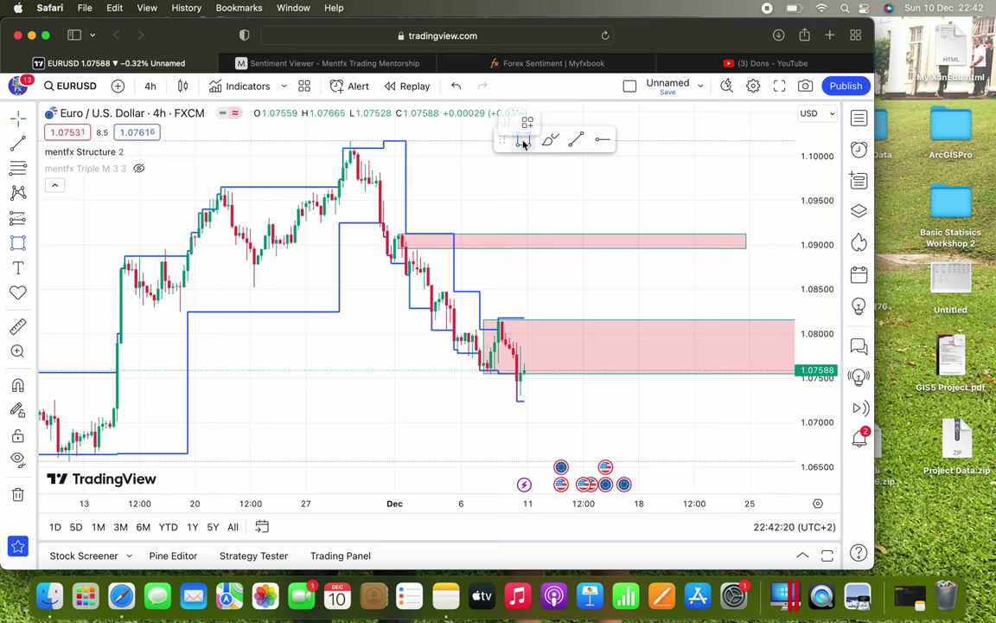
{"action": "left_click", "coordinate": [376, 177]}
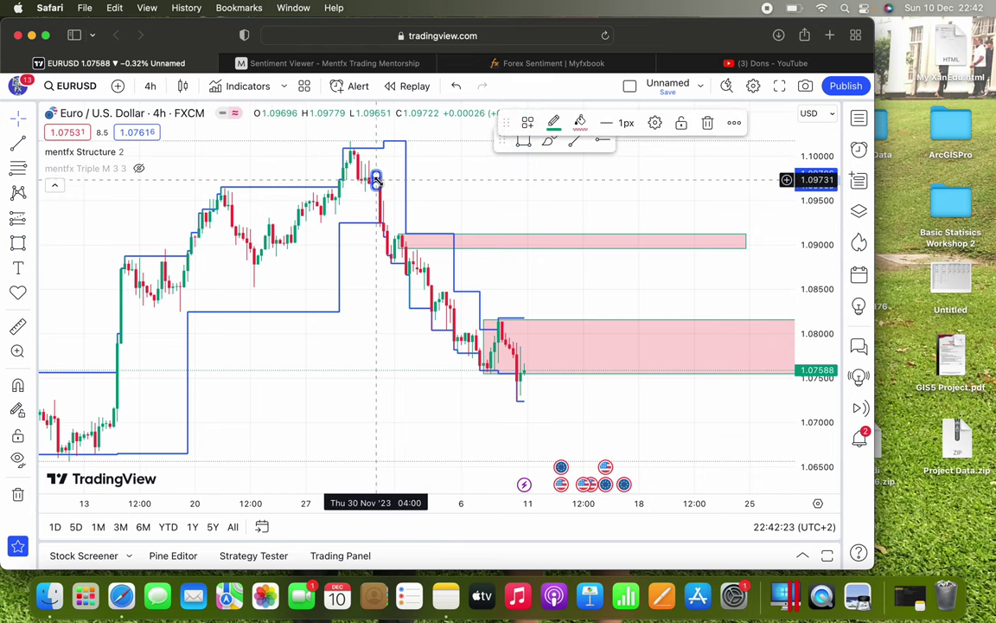
{"action": "left_click", "coordinate": [376, 179]}
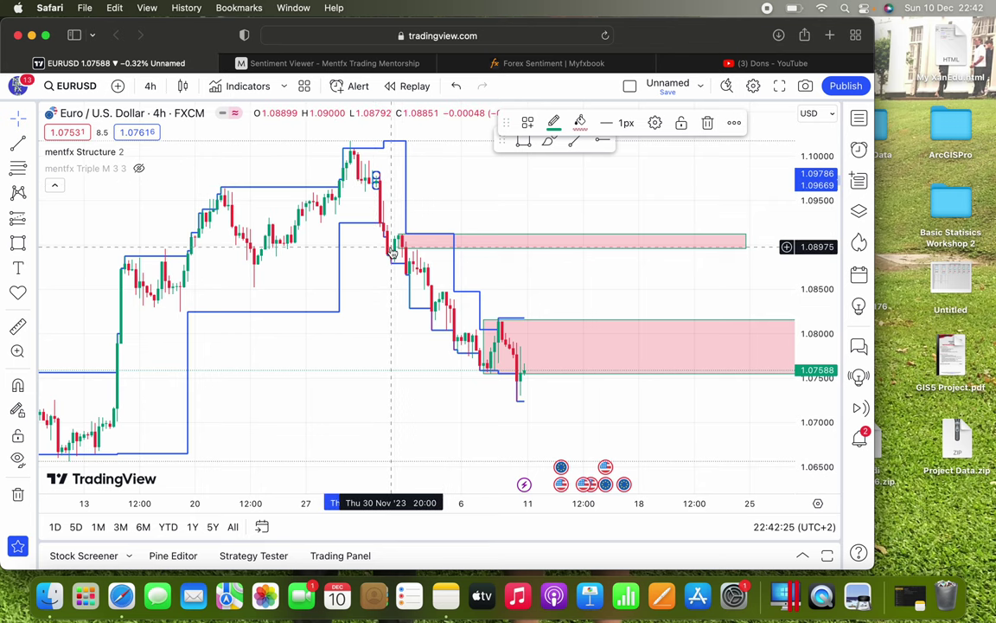
{"action": "left_click", "coordinate": [399, 463]}
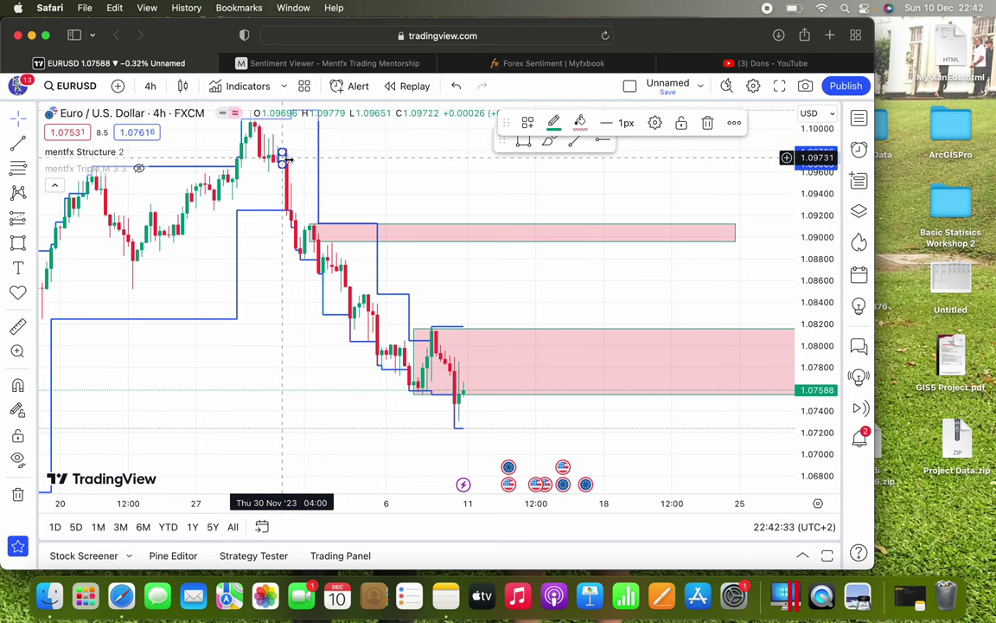
{"action": "left_click_drag", "start_coordinate": [283, 156], "coordinate": [671, 158]}
{"action": "left_click", "coordinate": [538, 188]}
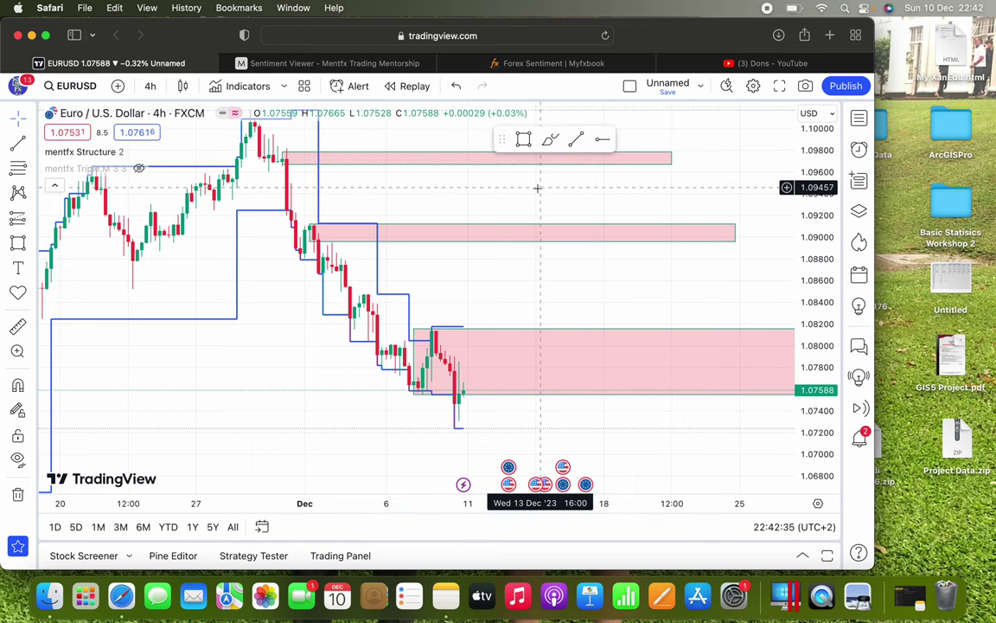
Draw a rectangle zone from the 5 December 2023 swing high to about 26 December, between about 1.0834 and 1.0848
{"action": "left_click", "coordinate": [522, 147]}
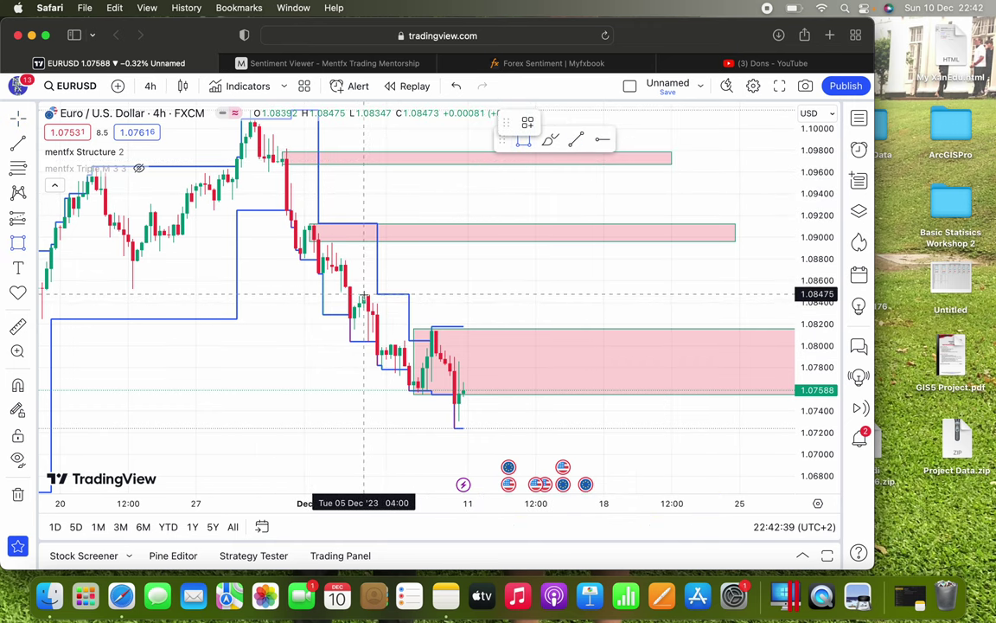
{"action": "left_click", "coordinate": [362, 308]}
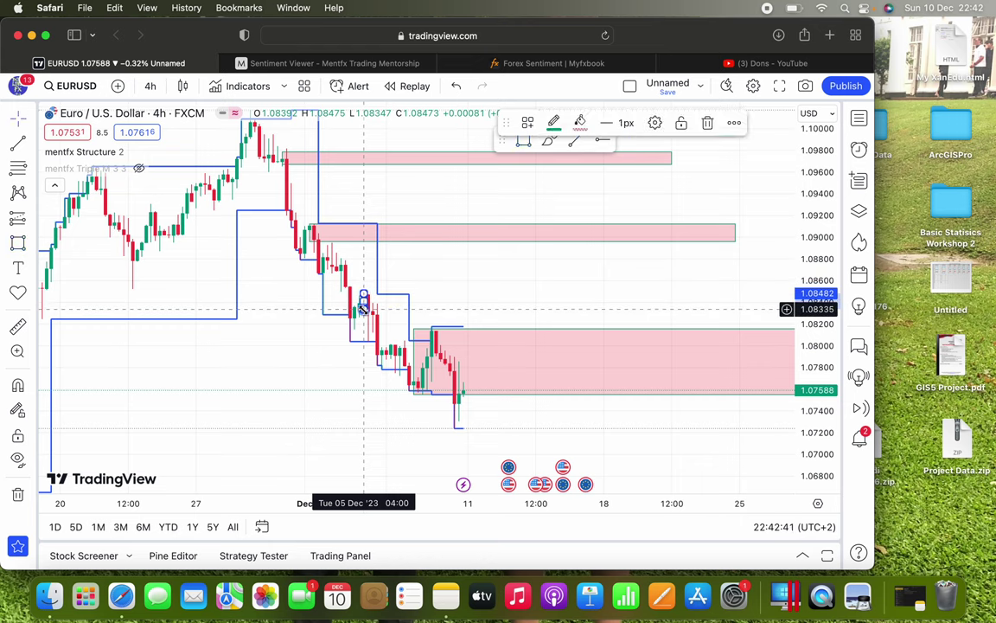
{"action": "left_click", "coordinate": [766, 294]}
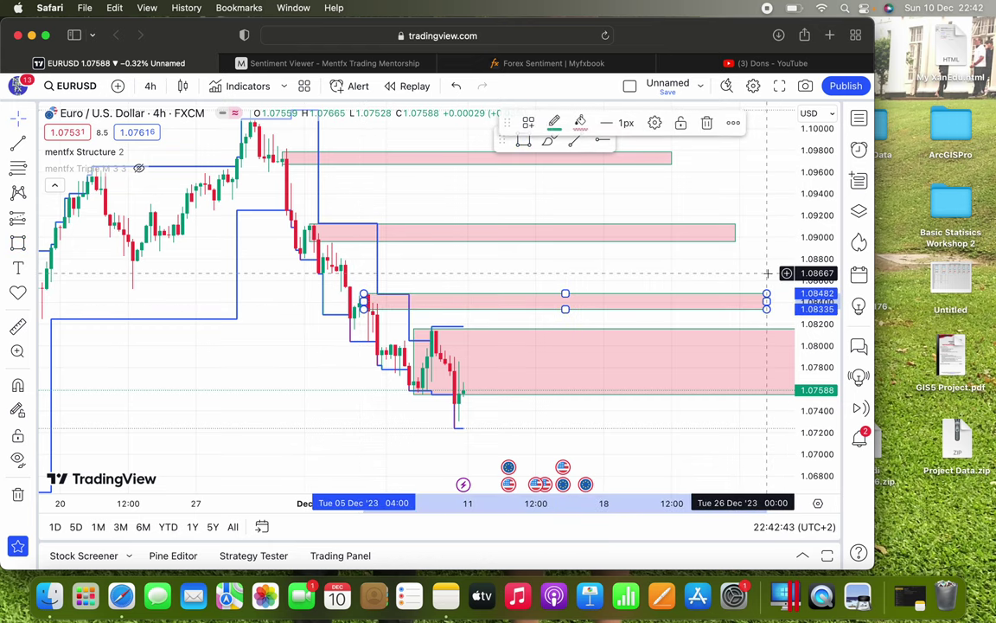
{"action": "left_click", "coordinate": [692, 270]}
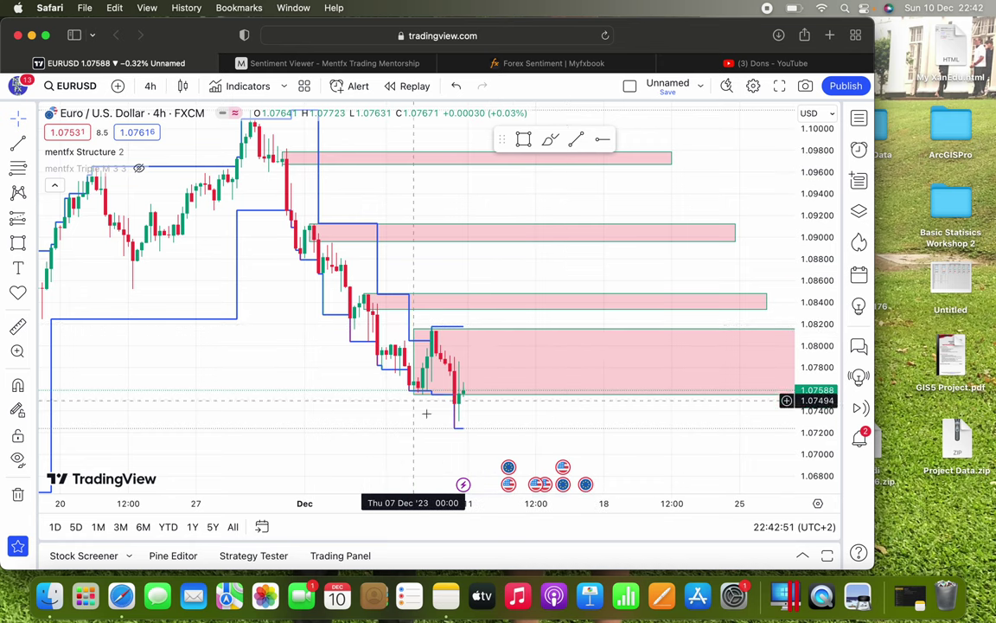
Review the EURUSD institutional sentiment on mentfx and switch the EURUSD chart to the 1-hour interval, showing the late November to December decline
{"action": "left_click", "coordinate": [337, 64]}
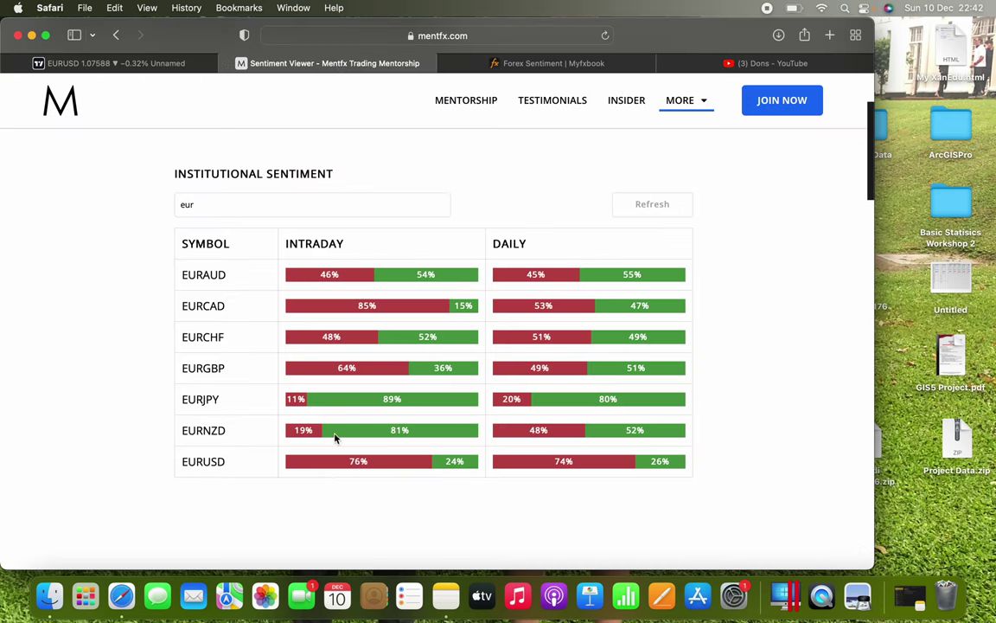
{"action": "left_click", "coordinate": [115, 62]}
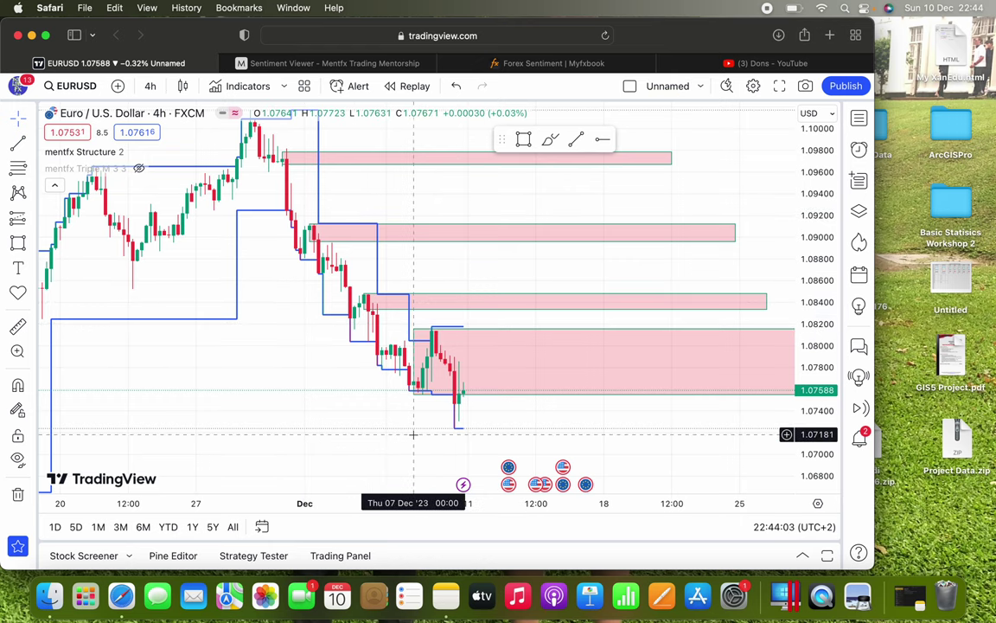
{"action": "type", "text": "1h"}
{"action": "key", "text": "Return"}
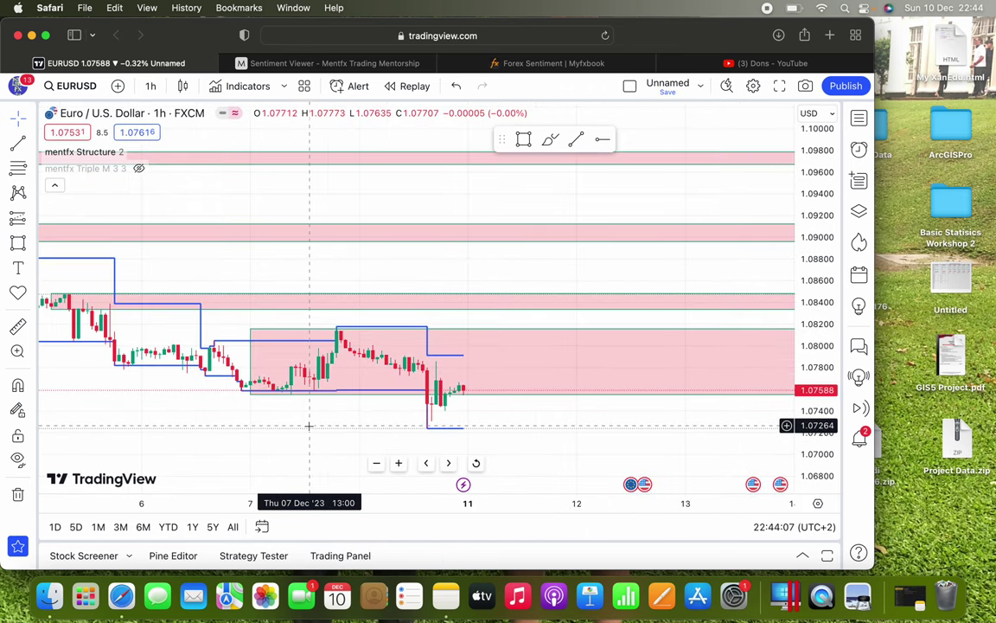
{"action": "left_click_drag", "start_coordinate": [309, 423], "coordinate": [442, 436]}
{"action": "left_click_drag", "start_coordinate": [818, 295], "coordinate": [818, 268]}
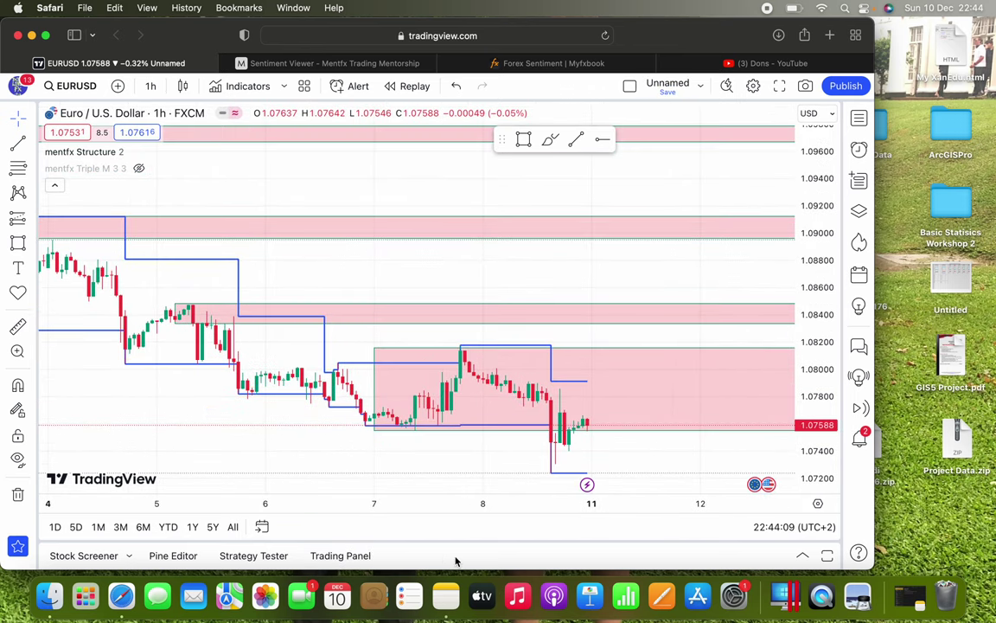
{"action": "scroll", "coordinate": [554, 432], "scroll_direction": "down", "scroll_amount": 5}
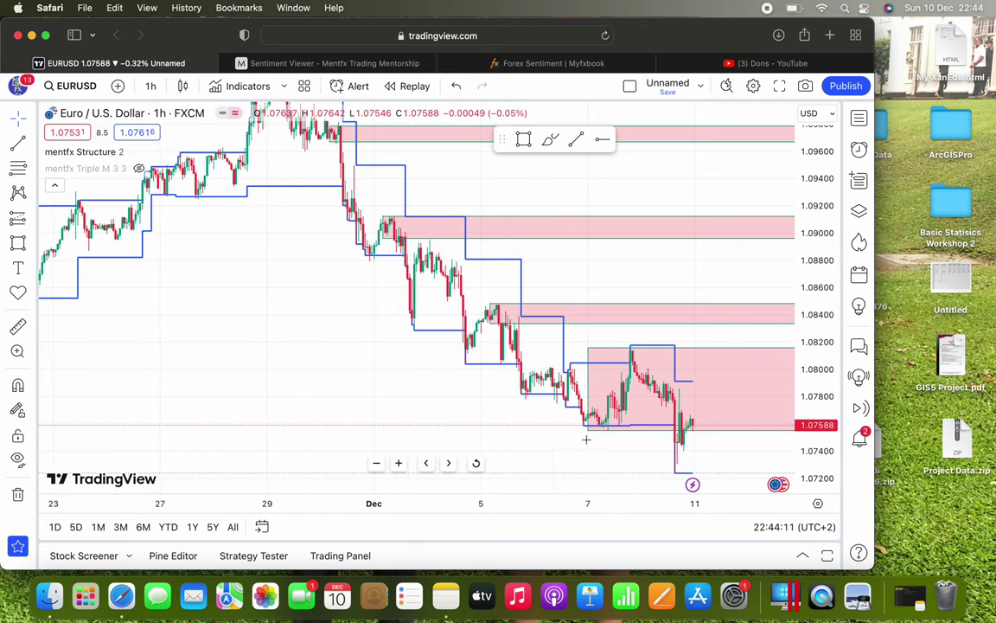
{"action": "left_click_drag", "start_coordinate": [614, 267], "coordinate": [454, 278]}
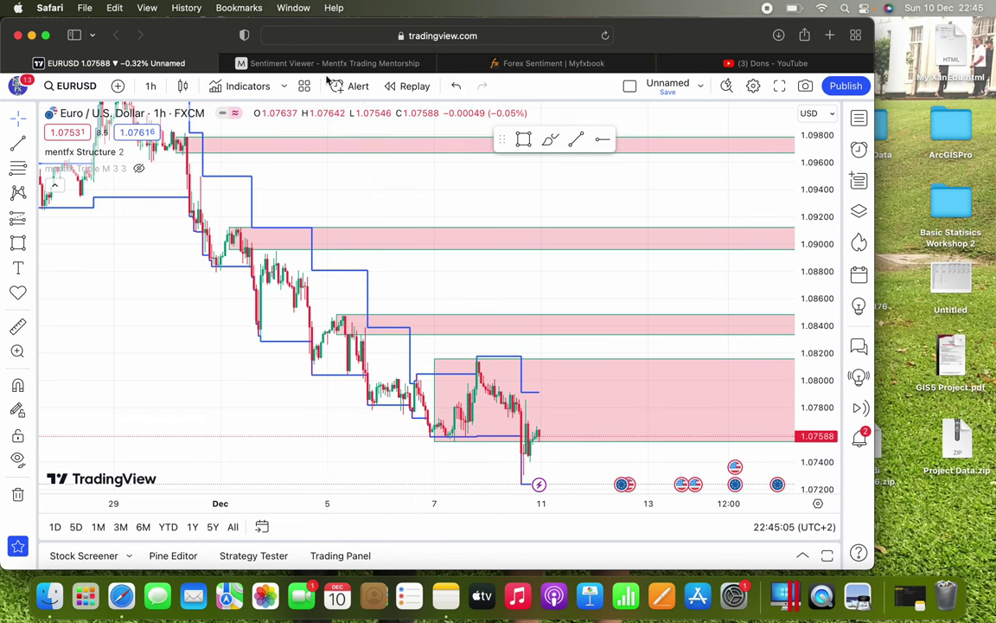
Check the EURUSD sentiment on mentfx once more and load CADJPY from the watchlist onto the 1-hour chart
{"action": "left_click", "coordinate": [294, 63]}
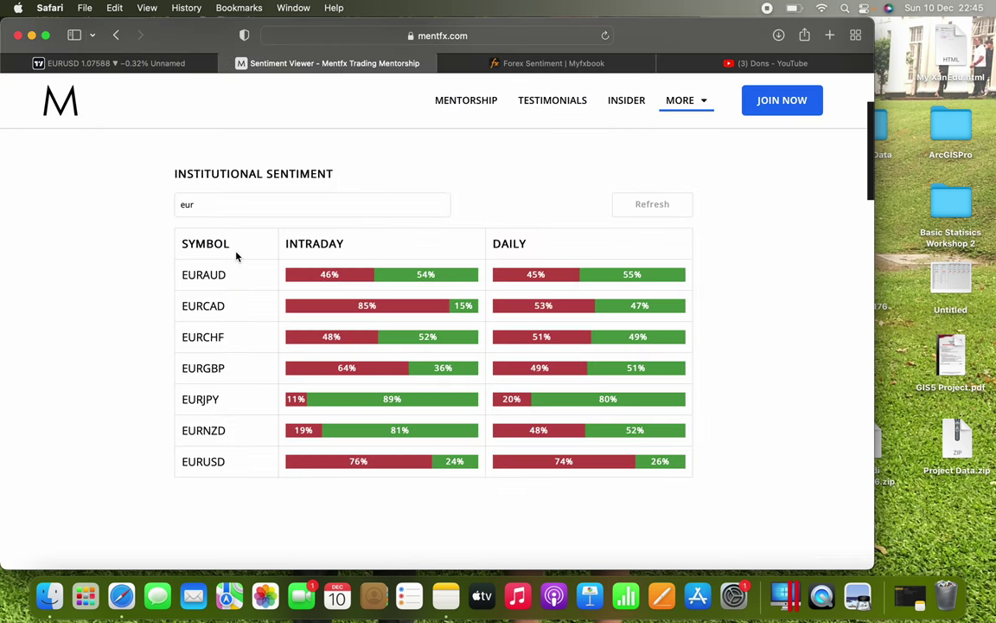
{"action": "left_click", "coordinate": [130, 63]}
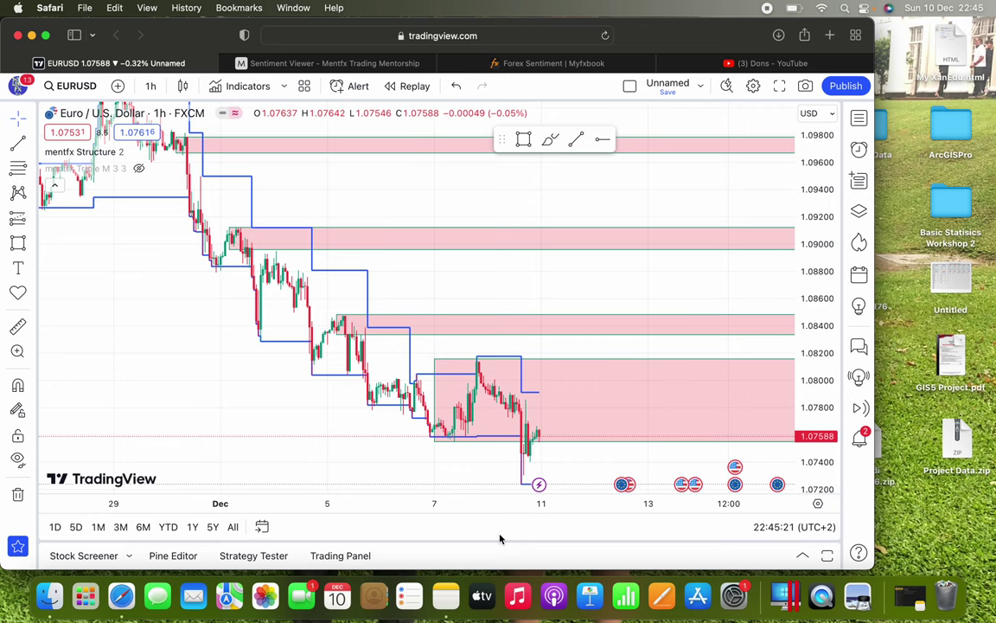
{"action": "left_click", "coordinate": [859, 118]}
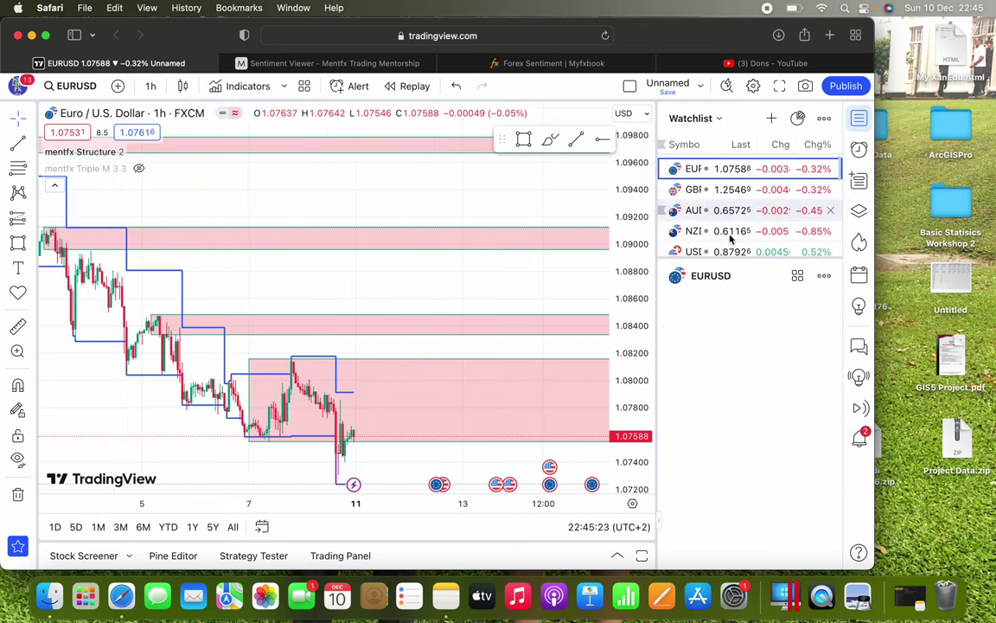
{"action": "scroll", "coordinate": [750, 226], "scroll_direction": "down", "scroll_amount": 10}
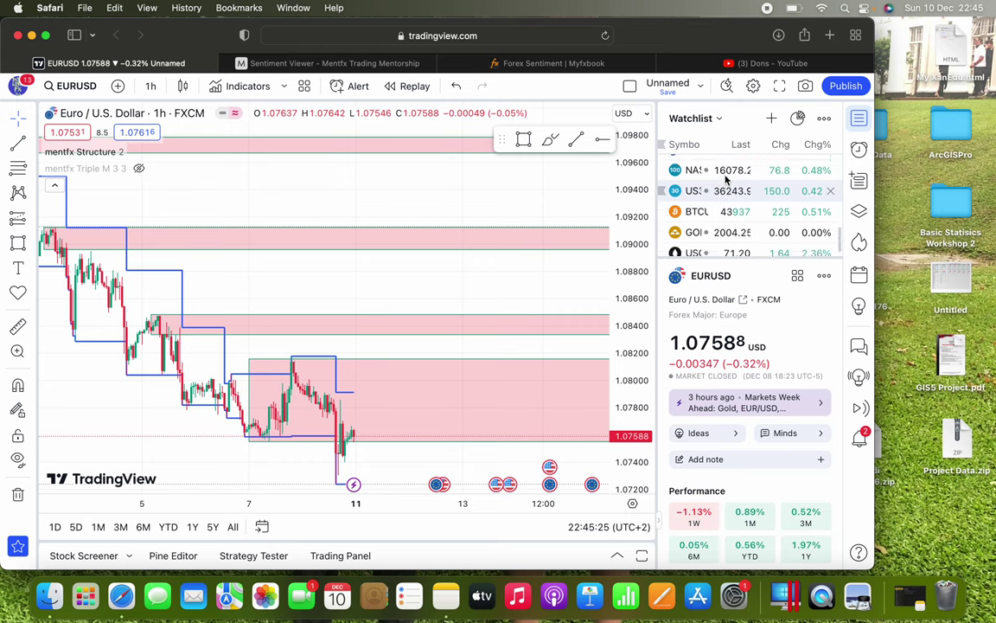
{"action": "scroll", "coordinate": [725, 179], "scroll_direction": "up", "scroll_amount": 5}
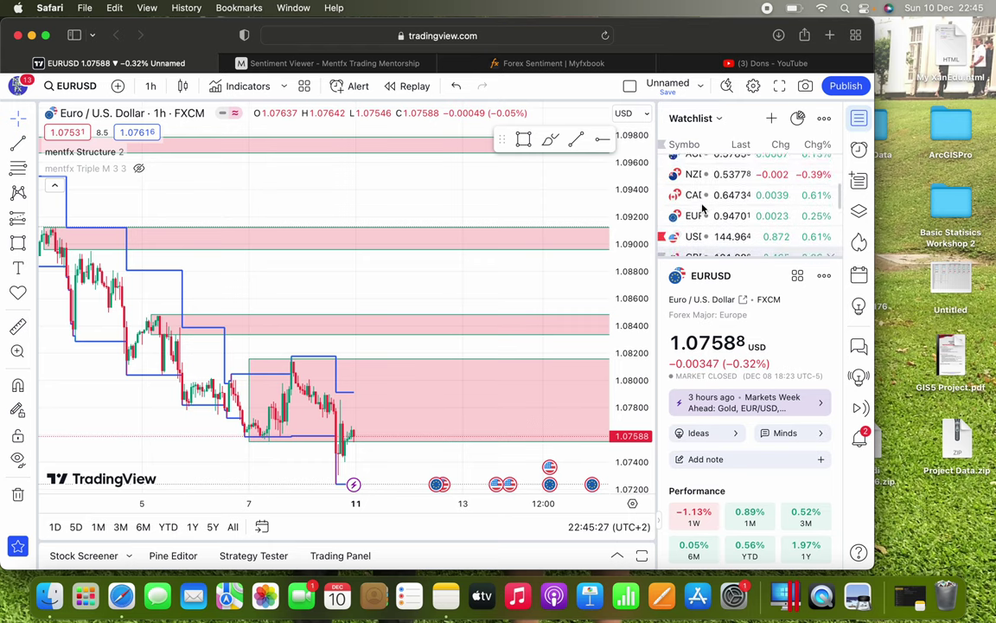
{"action": "scroll", "coordinate": [703, 208], "scroll_direction": "up", "scroll_amount": 3}
{"action": "scroll", "coordinate": [703, 207], "scroll_direction": "down", "scroll_amount": 5}
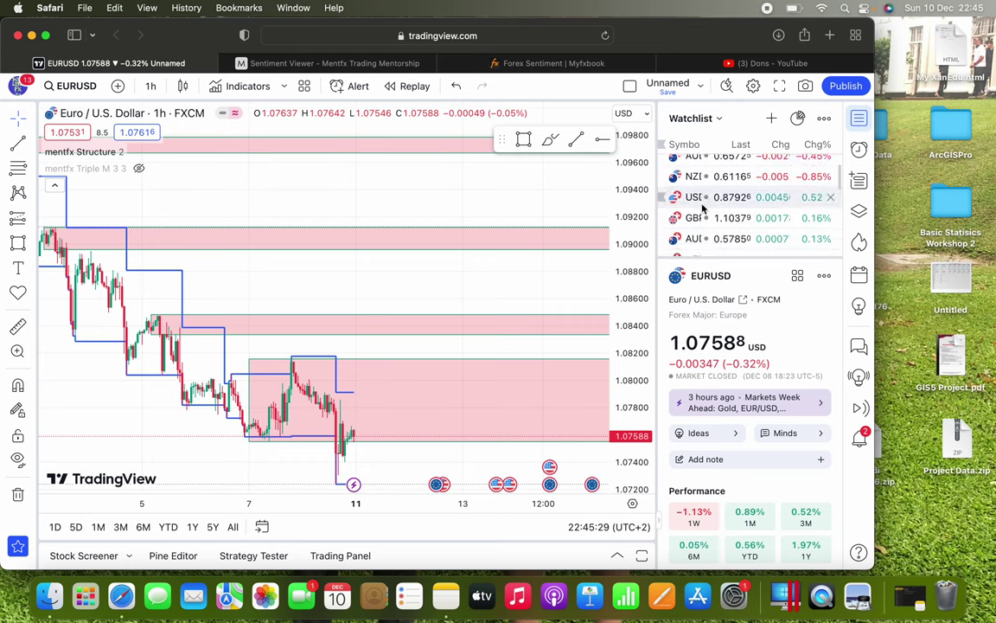
{"action": "scroll", "coordinate": [703, 208], "scroll_direction": "down", "scroll_amount": 2}
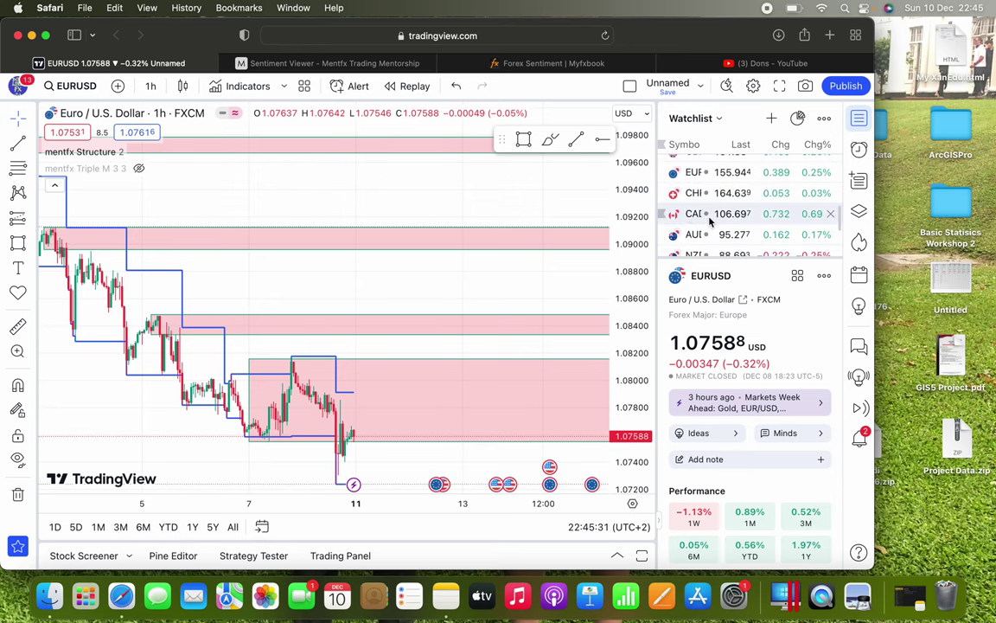
{"action": "left_click", "coordinate": [706, 217]}
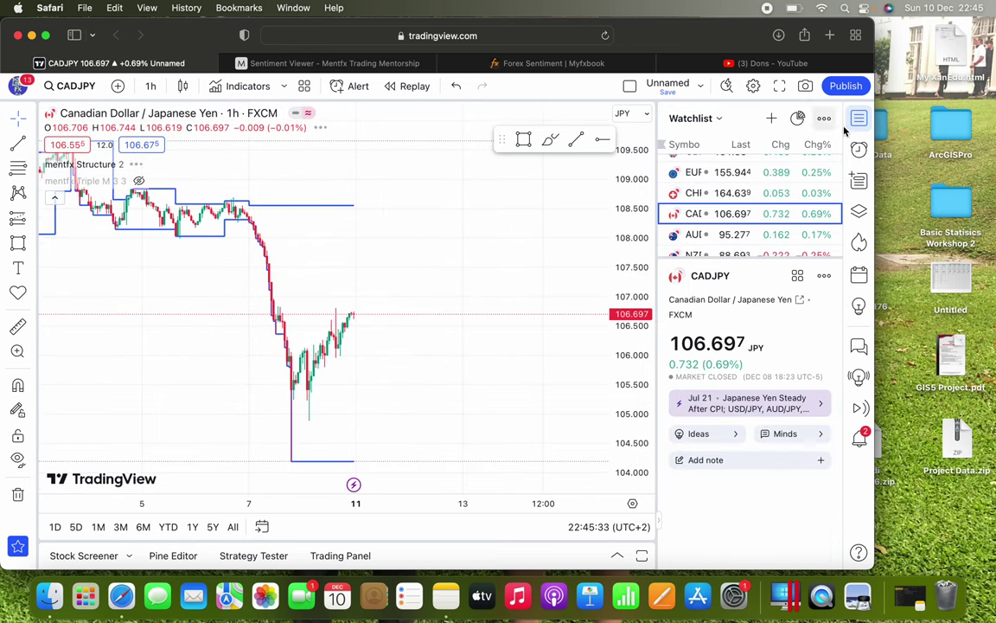
{"action": "left_click", "coordinate": [858, 122]}
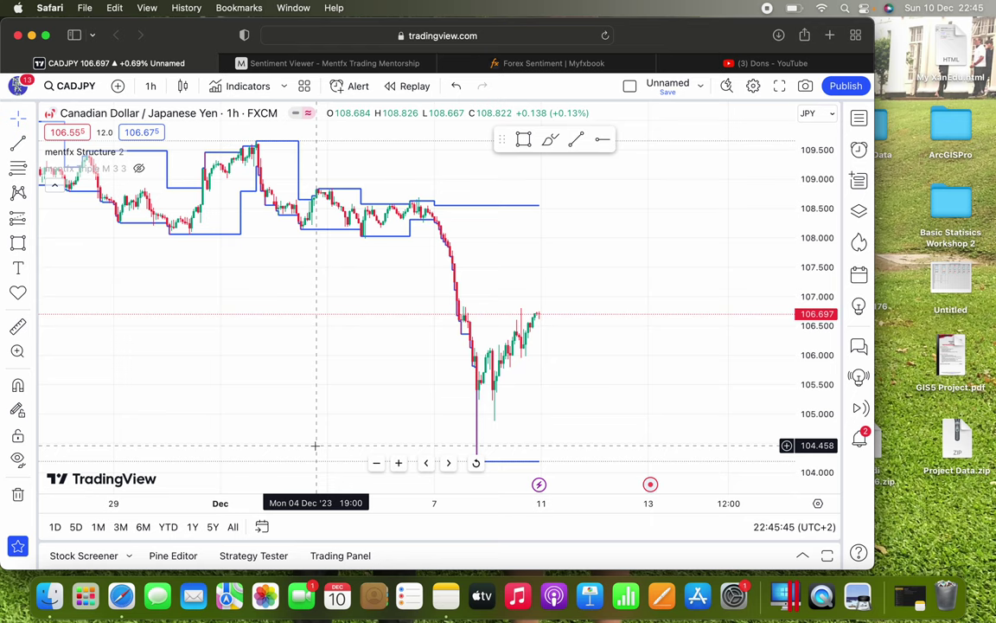
Show the trading channel's uploads on YouTube, return to the CADJPY chart in TradingView and reposition the floating drawing toolbar
{"action": "left_click", "coordinate": [767, 63]}
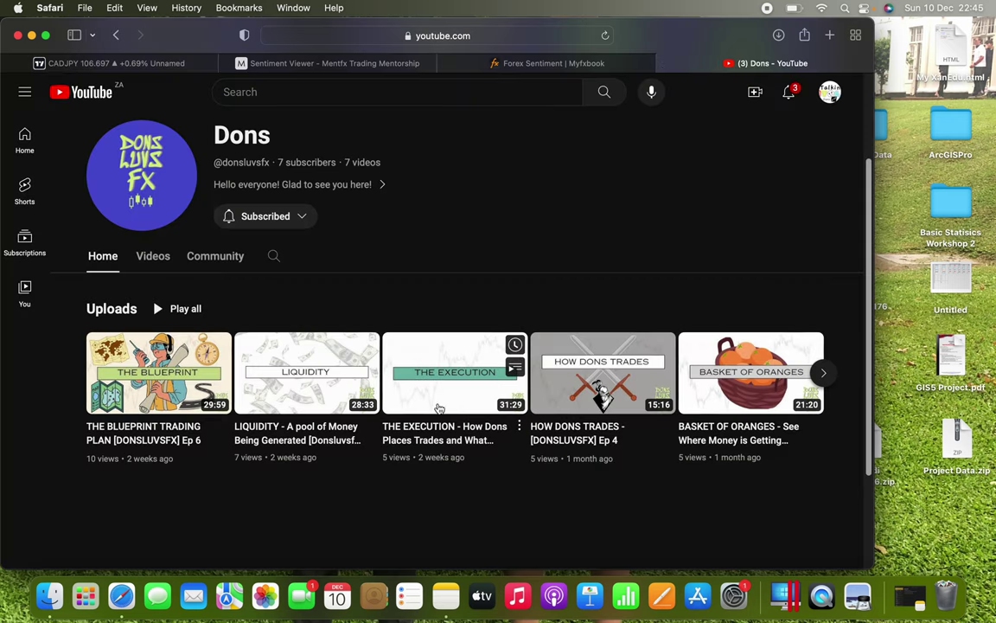
{"action": "left_click", "coordinate": [142, 65]}
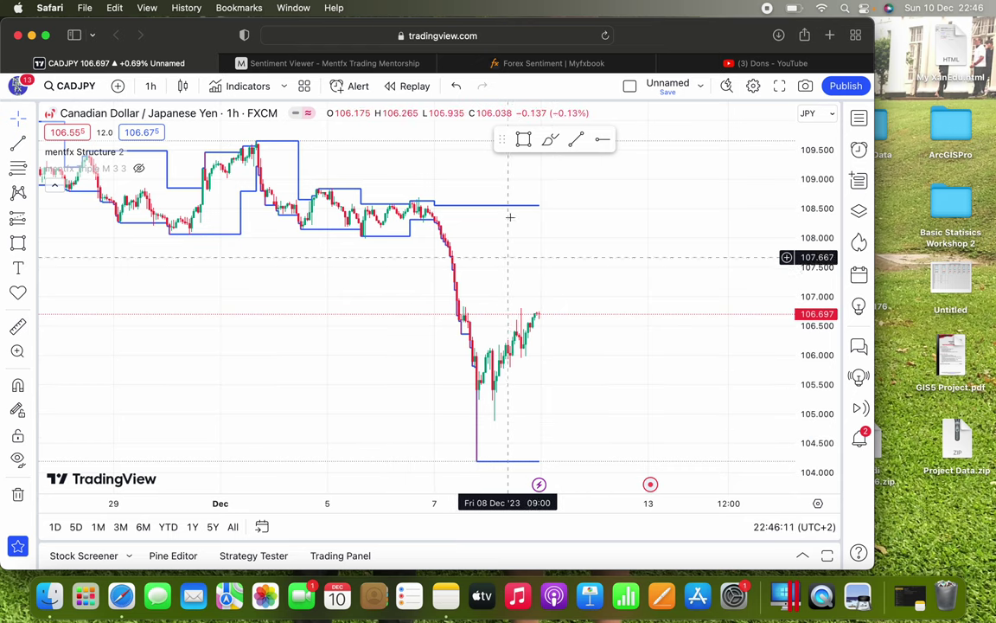
{"action": "left_click_drag", "start_coordinate": [502, 140], "coordinate": [409, 136]}
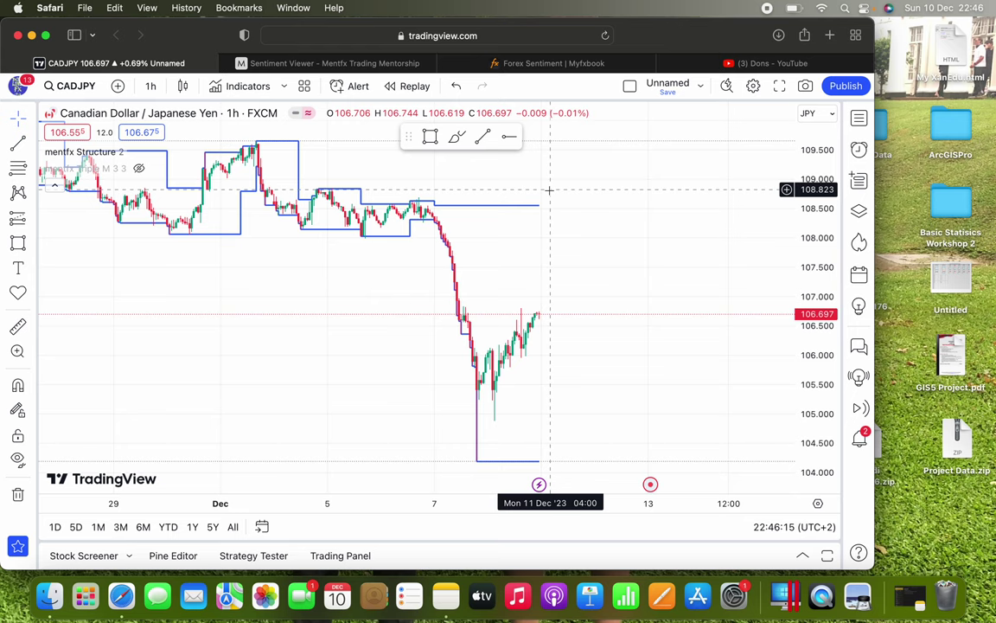